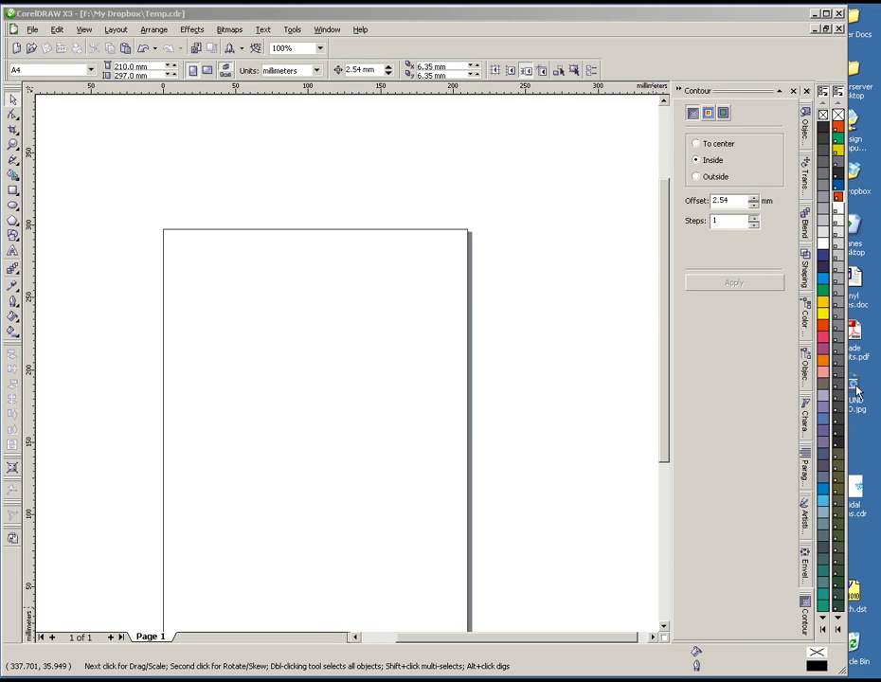
- Place the round logo JPG from the desktop onto the page and lock it in place
drag(857, 390, 312, 382)
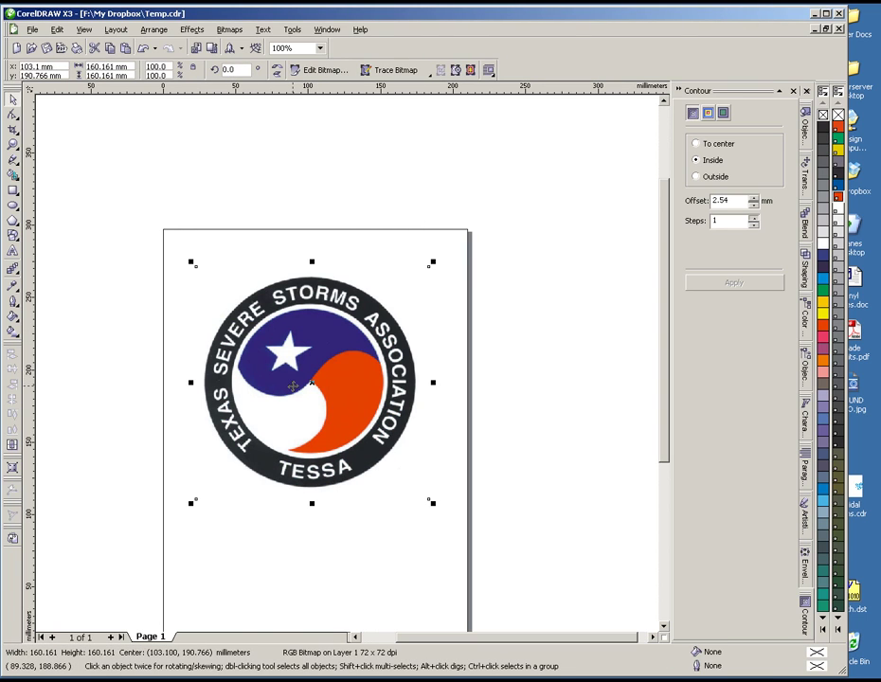
scroll(293, 385, up, 1)
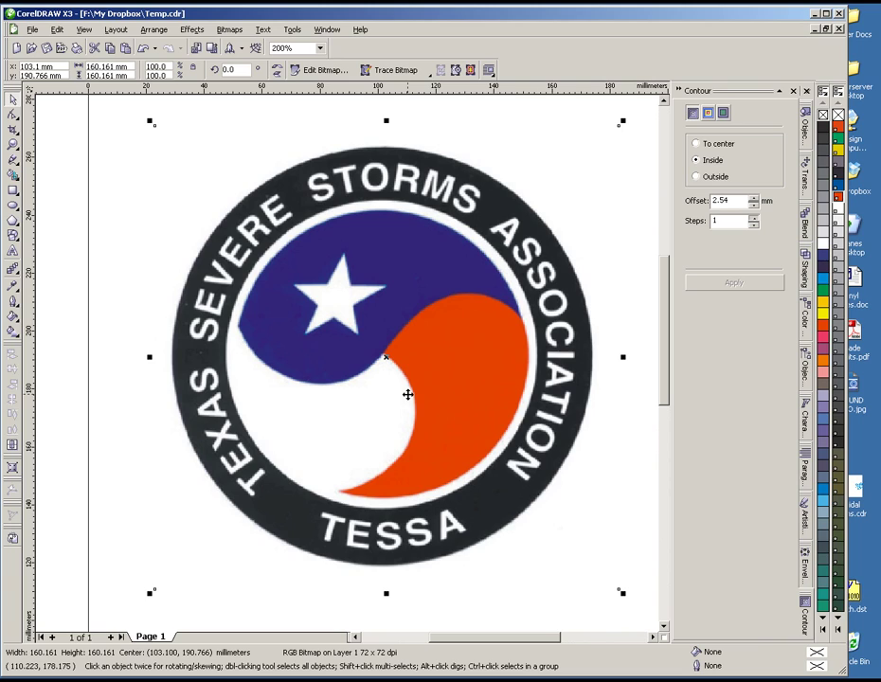
right_click(409, 357)
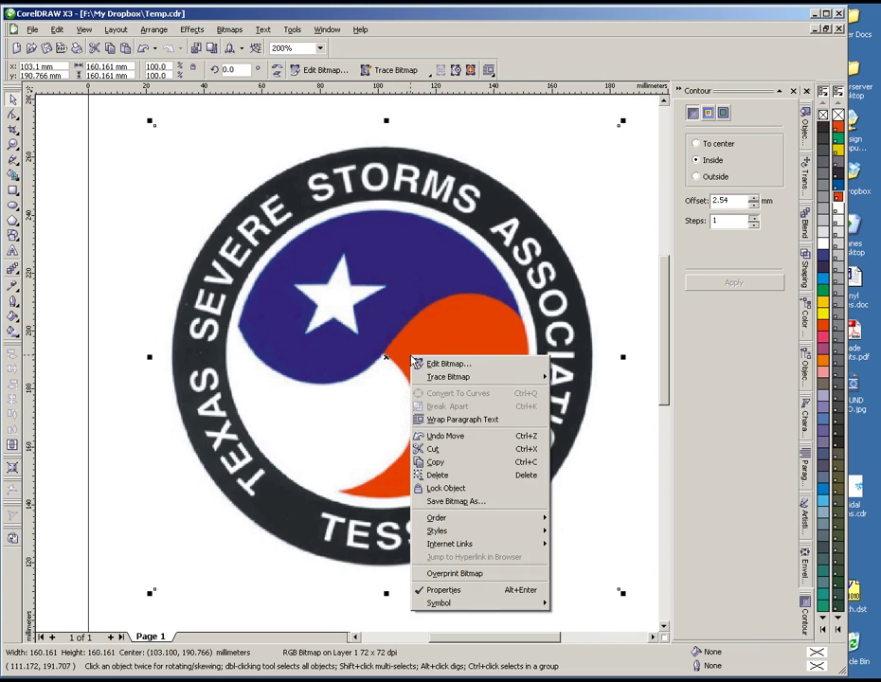
click(460, 491)
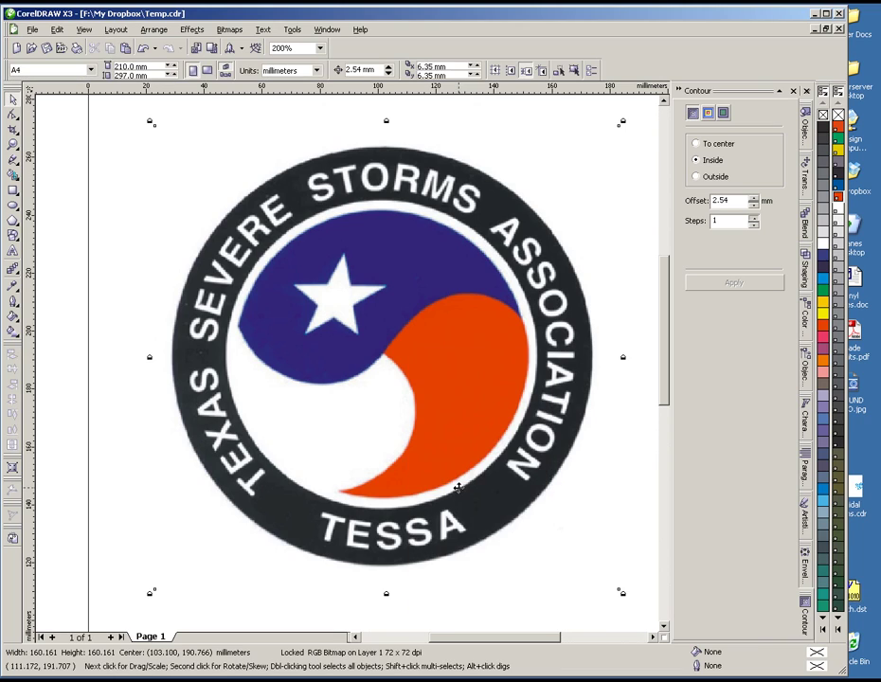
click(523, 623)
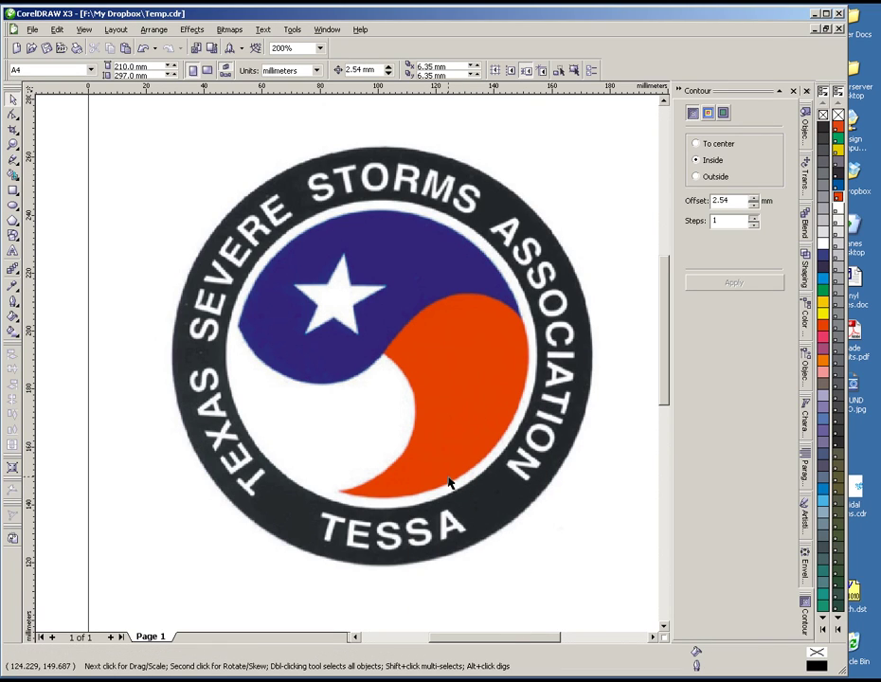
drag(290, 338, 275, 461)
- Draw an unfilled ellipse about 141 by 148 mm around the logo's outer ring
click(13, 210)
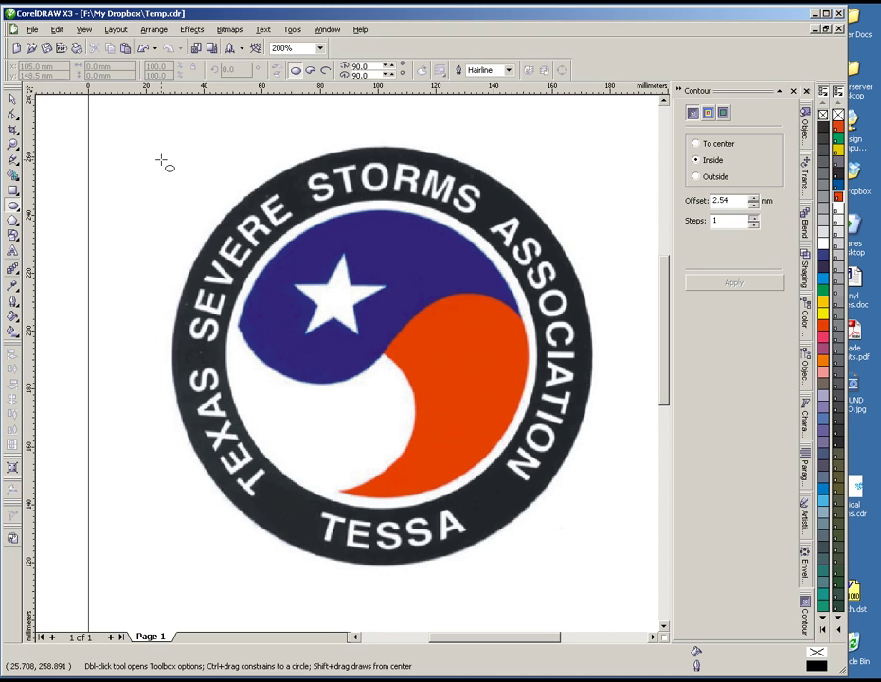
drag(150, 143, 494, 509)
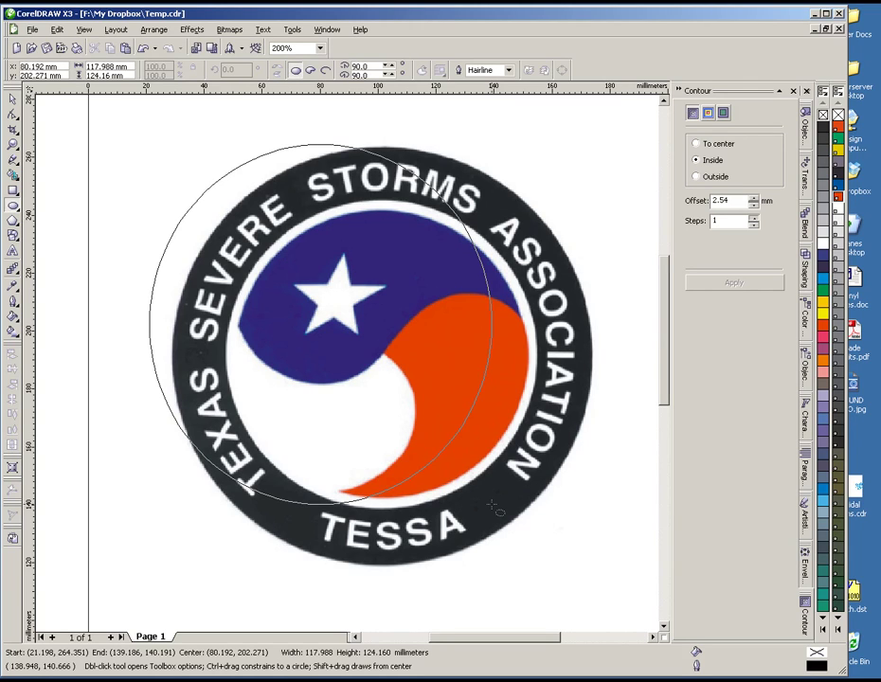
mouse_move(494, 509)
mouse_down()
mouse_move(577, 599)
mouse_move(561, 582)
mouse_up()
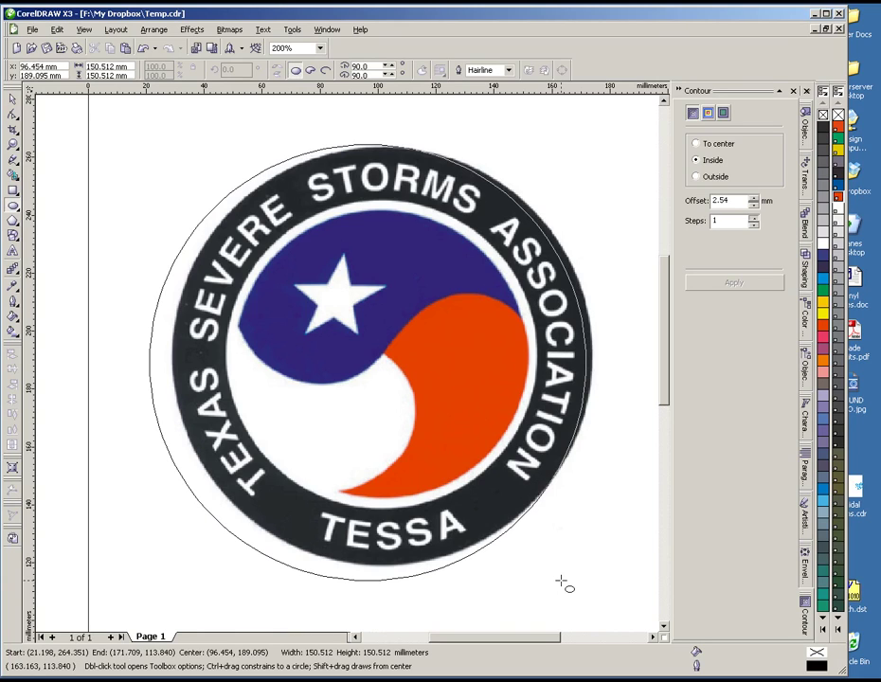
mouse_move(561, 582)
mouse_down()
mouse_move(189, 198)
mouse_move(476, 470)
mouse_move(557, 556)
mouse_move(562, 577)
mouse_move(555, 574)
mouse_up()
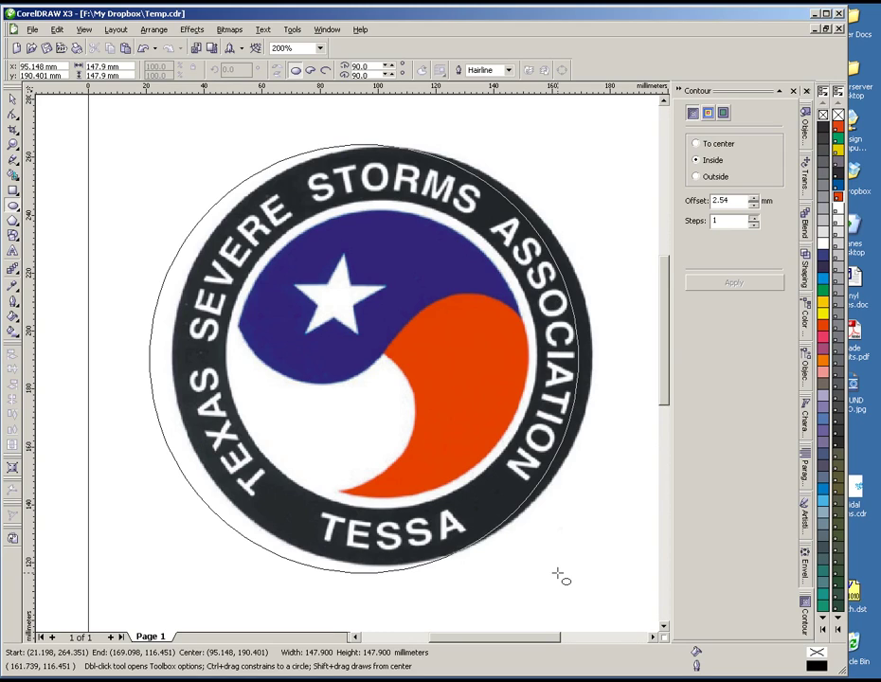
drag(559, 575, 561, 574)
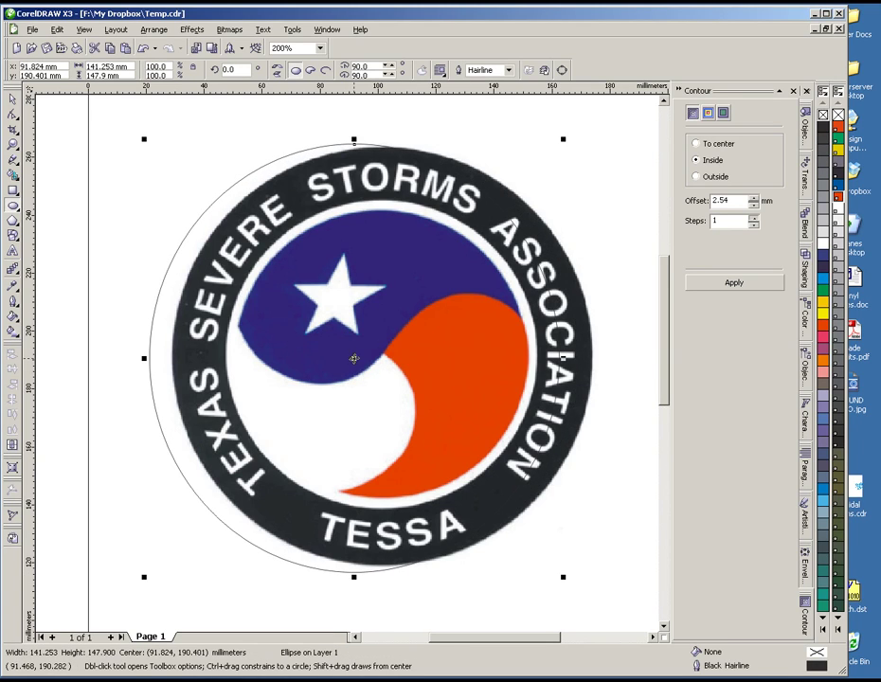
- Centre the ellipse over the logo and give it a yellow-orange outline, C1 M16 Y96 K0
key(space)
drag(353, 358, 375, 355)
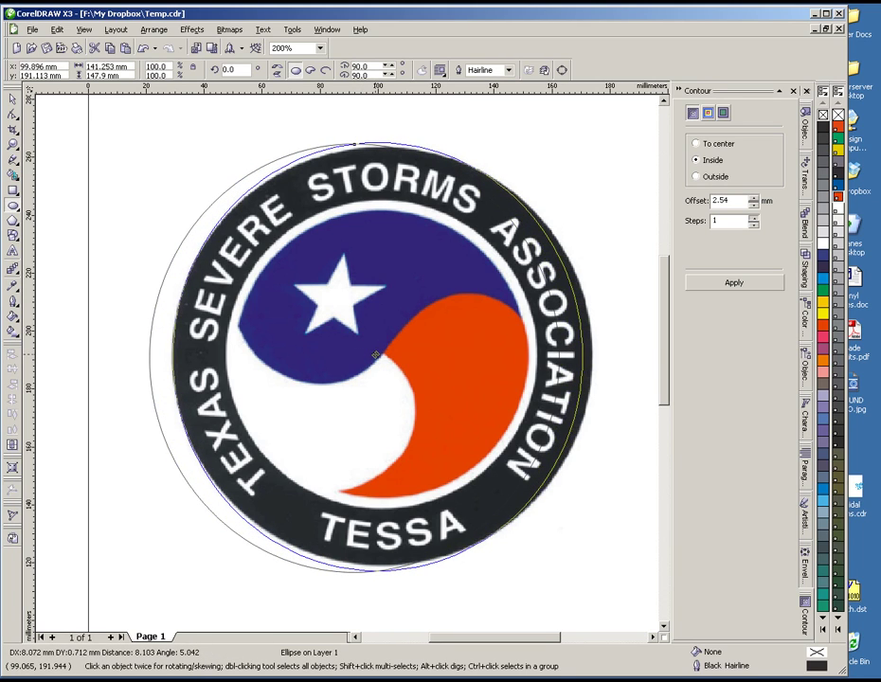
drag(375, 355, 377, 357)
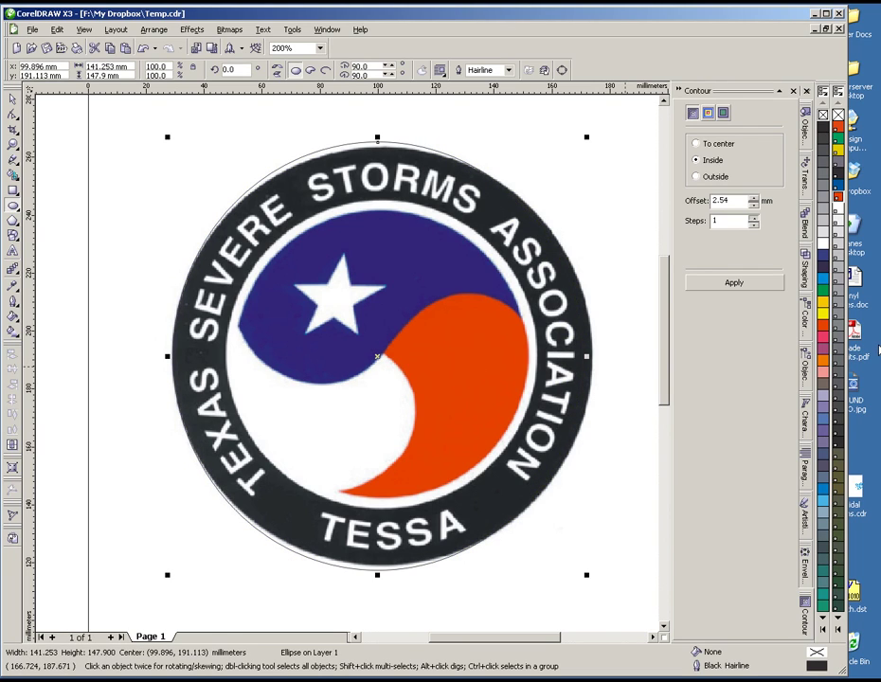
right_click(826, 306)
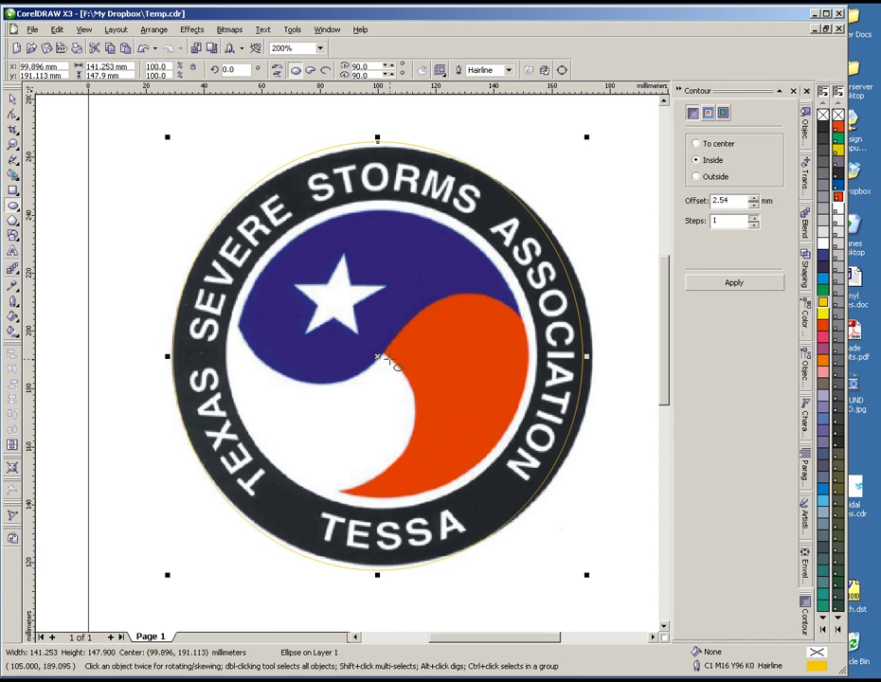
drag(377, 360, 383, 357)
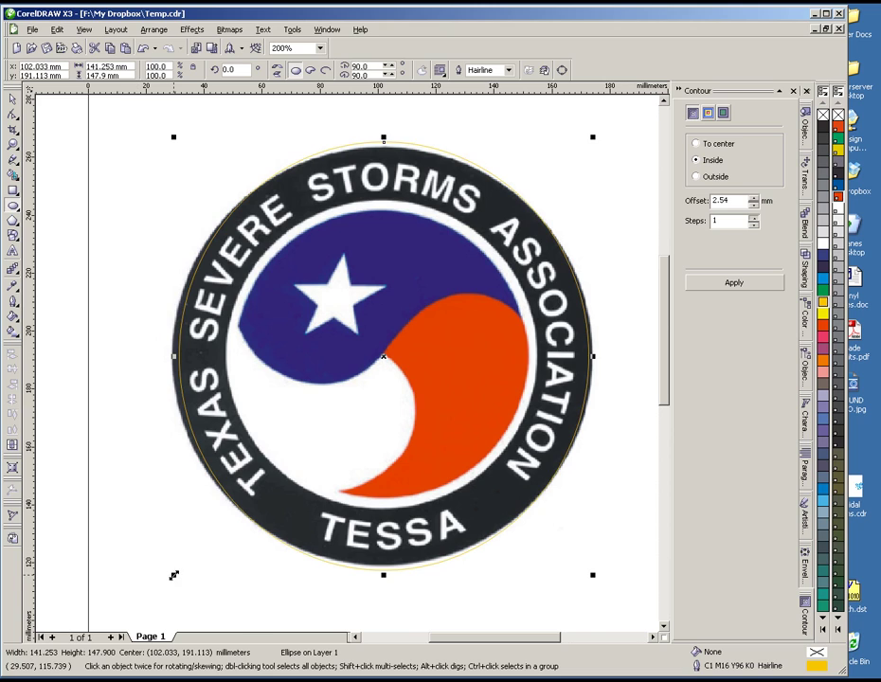
- Resize the ellipse to about 144.8 by 144.6 mm to match the black ring's outer edge, and check the fit up close
drag(171, 576, 152, 574)
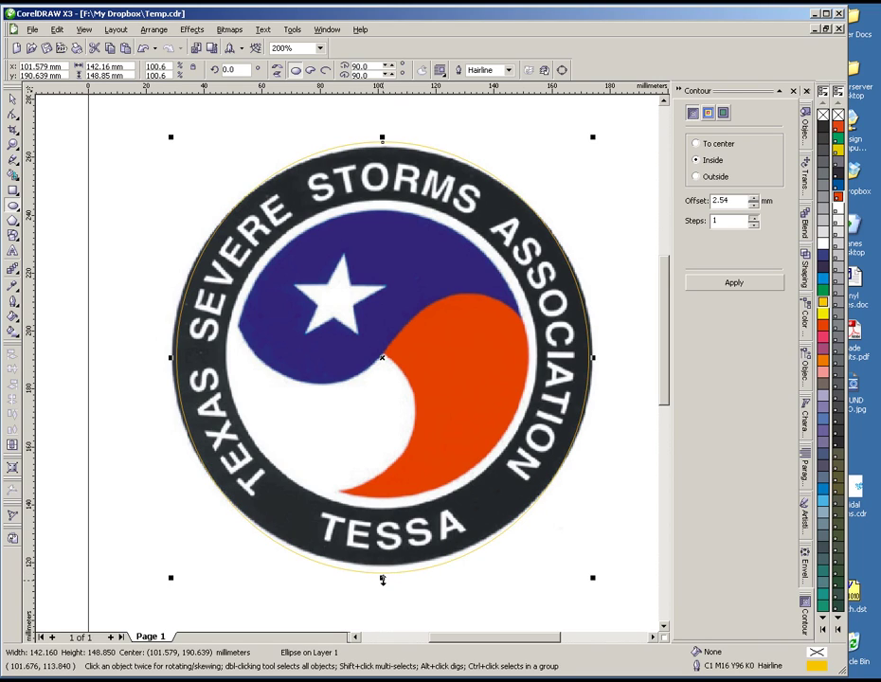
drag(383, 580, 382, 571)
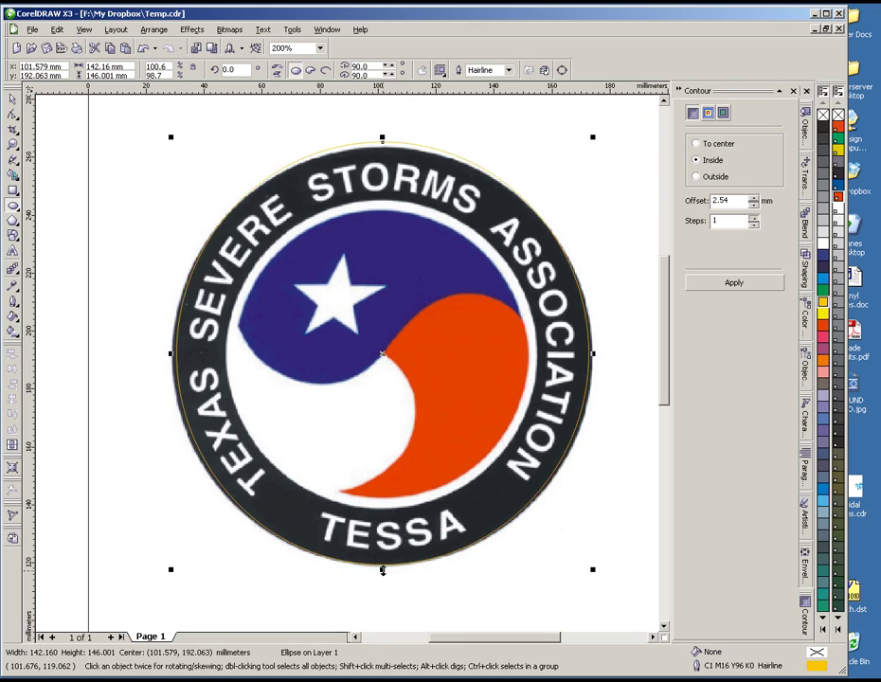
drag(384, 137, 382, 141)
drag(173, 355, 167, 355)
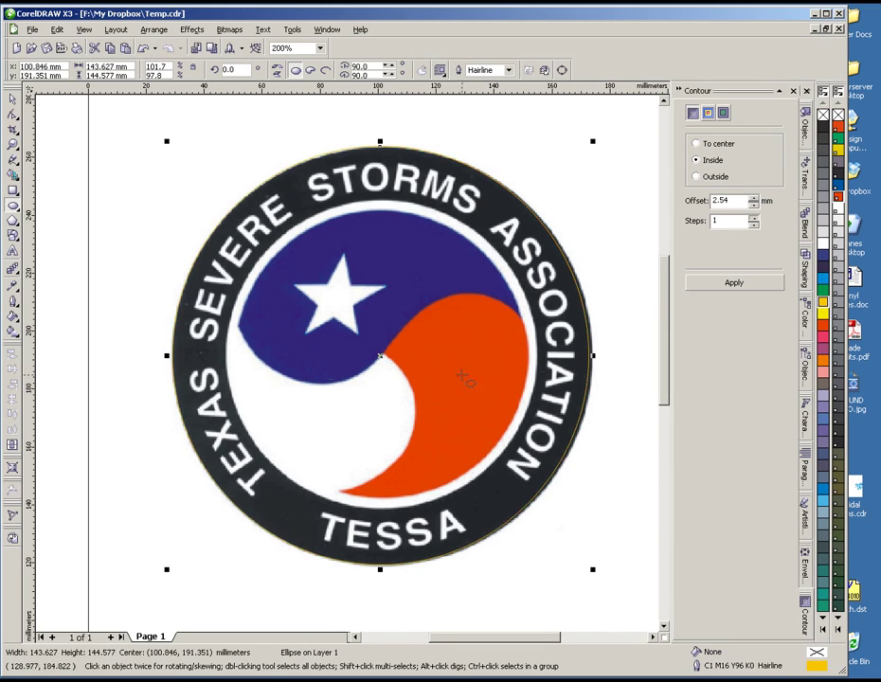
drag(593, 356, 595, 357)
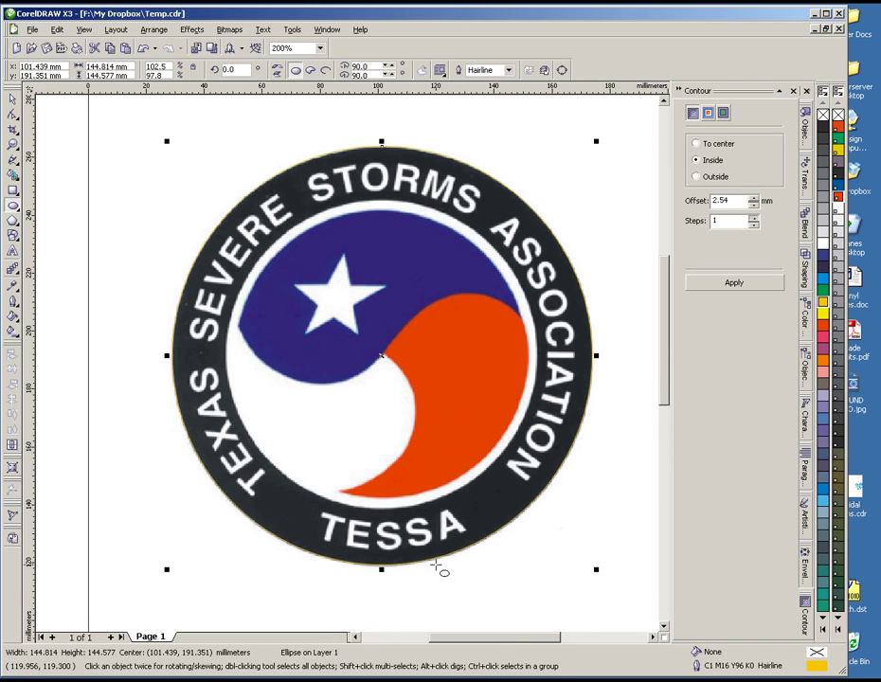
scroll(436, 569, up, 3)
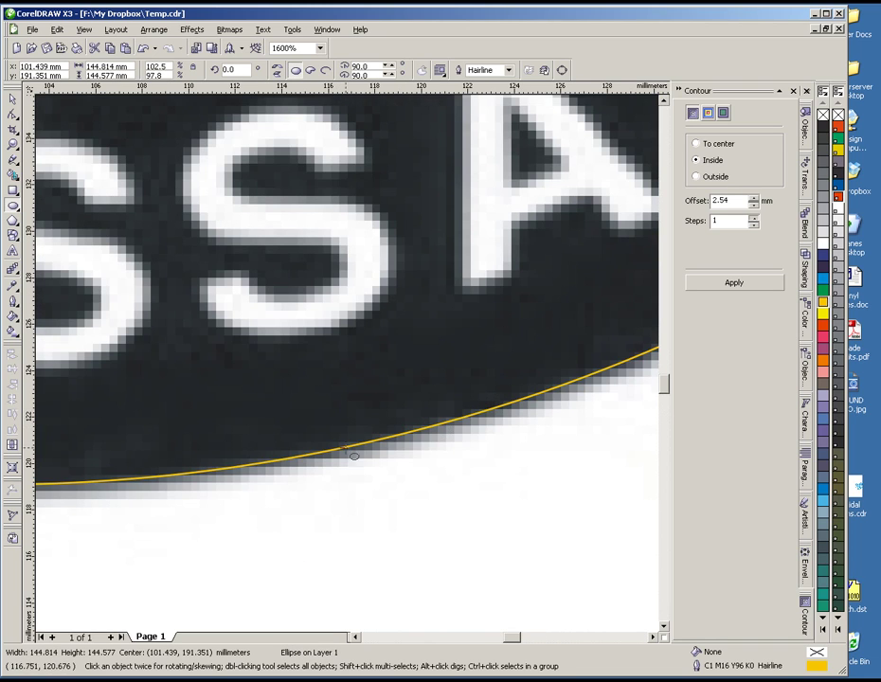
scroll(369, 445, down, 3)
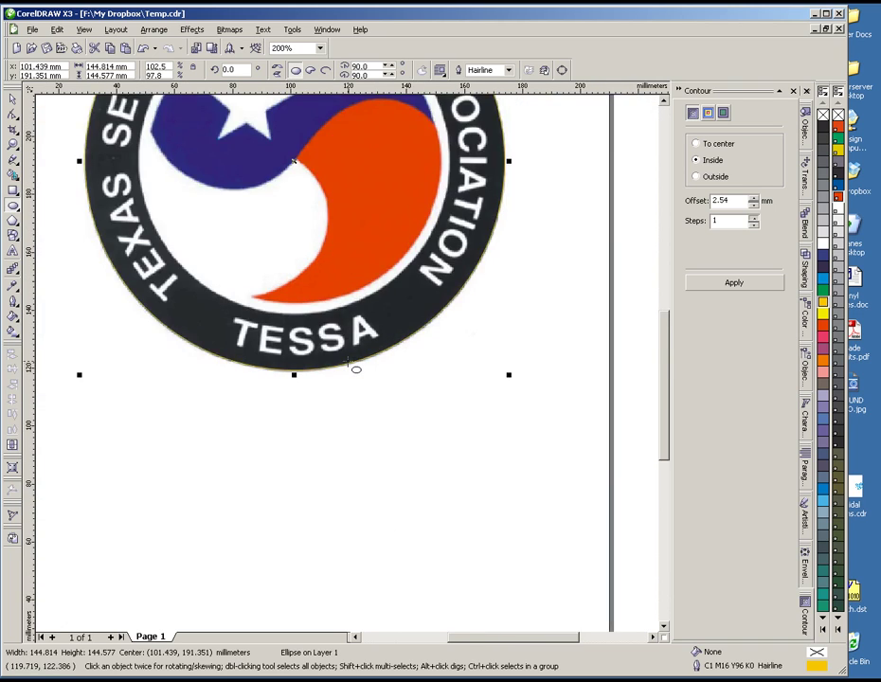
scroll(356, 371, down, 1)
scroll(356, 370, up, 1)
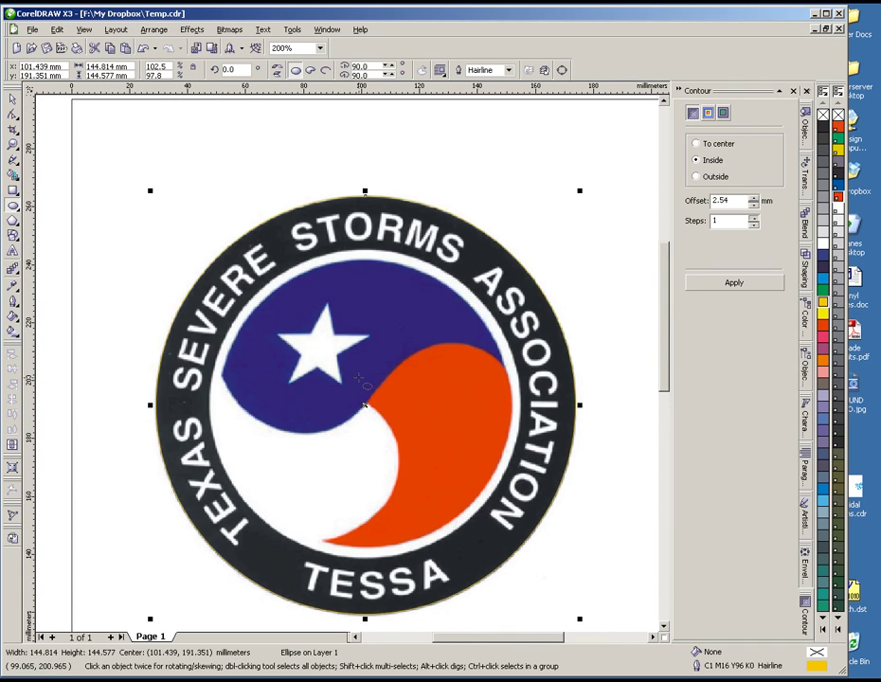
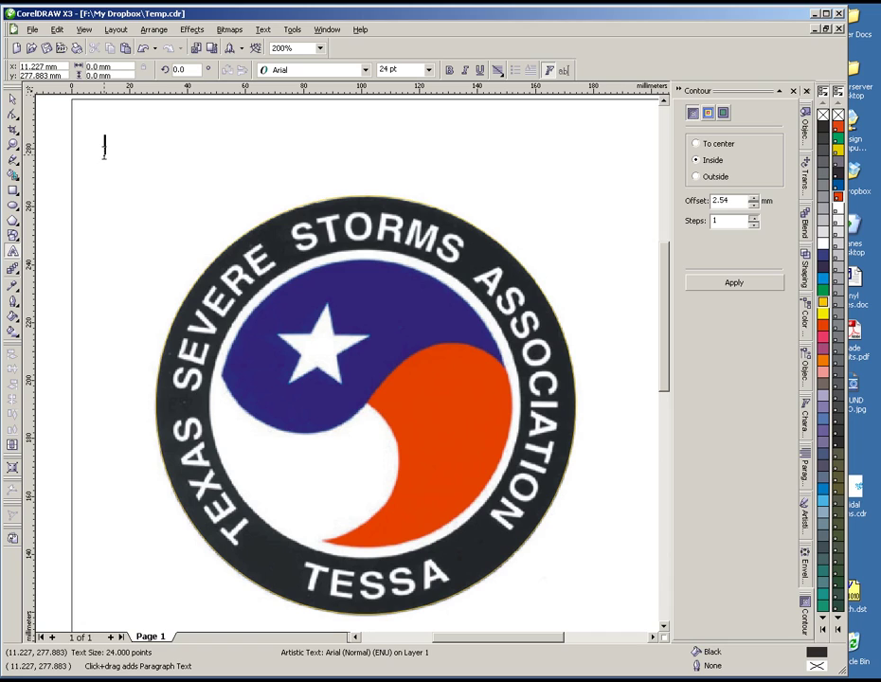
- Add the artistic text "TEXAS SEVERE STORMS ASSOCIATION" in Arial 24 pt above the logo
click(104, 153)
text(TEXAS SE)
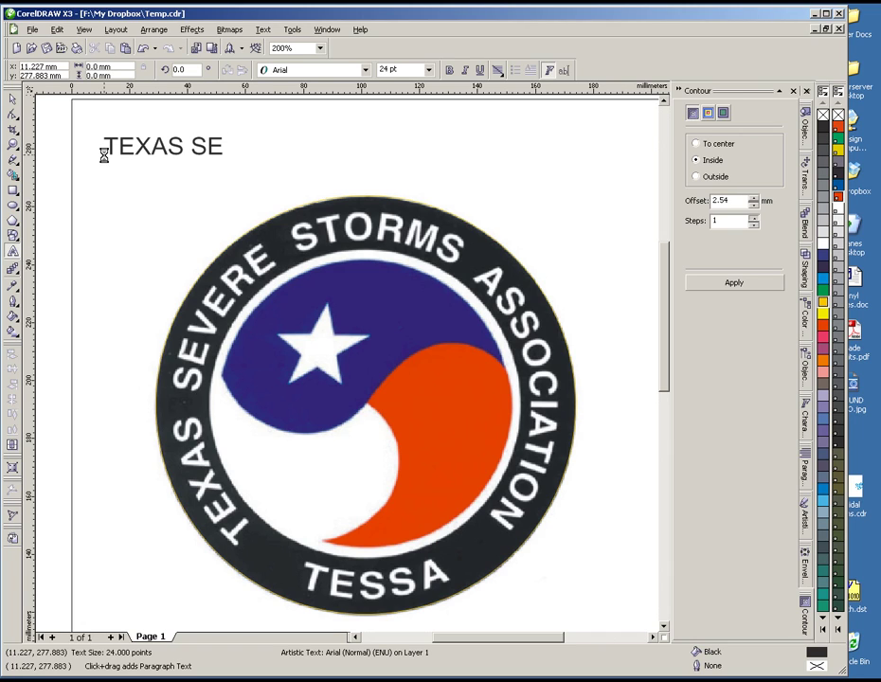
text(VERE ST)
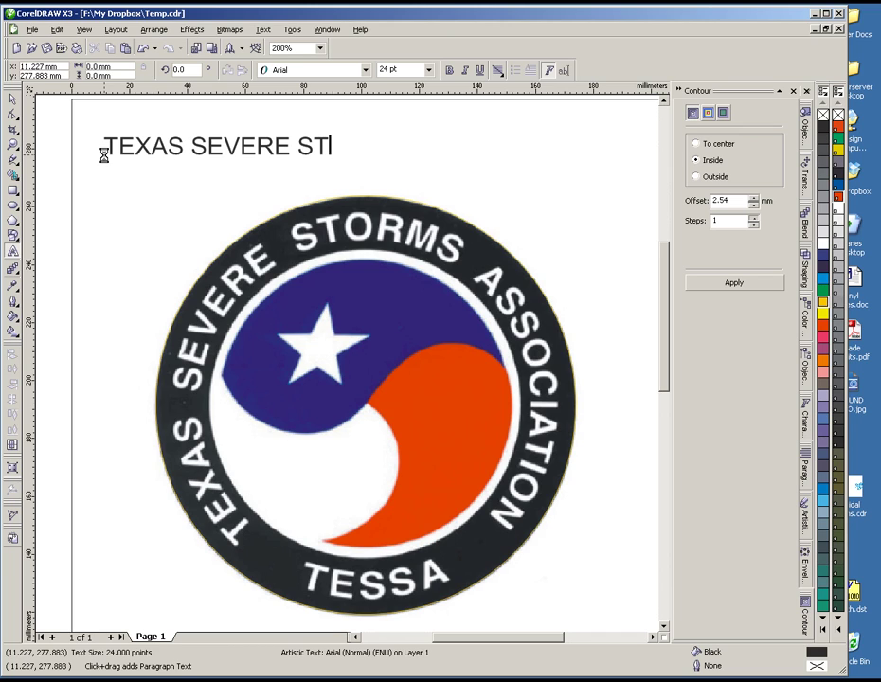
text(ORMS AS)
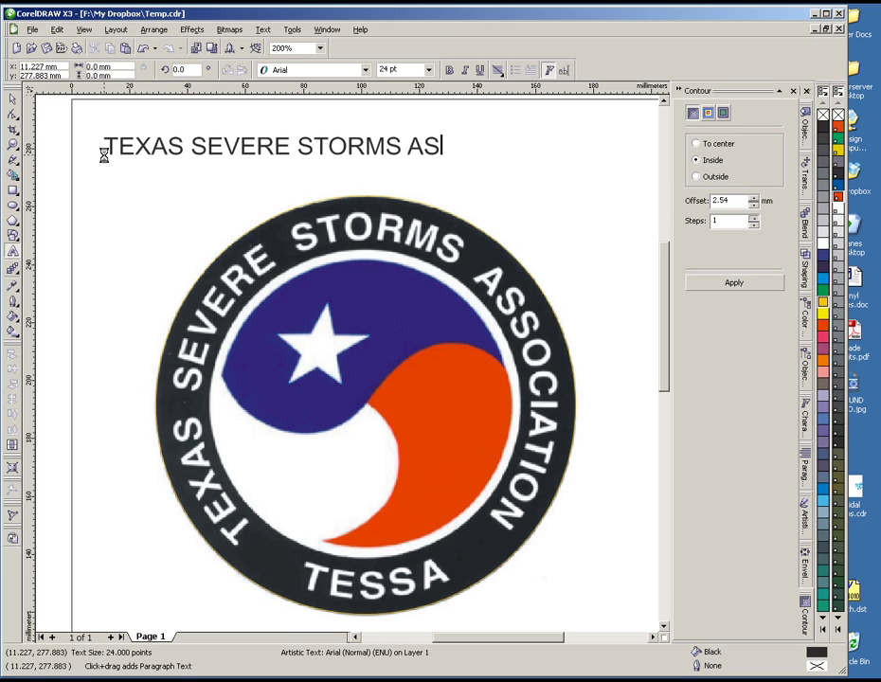
text(SOCIA)
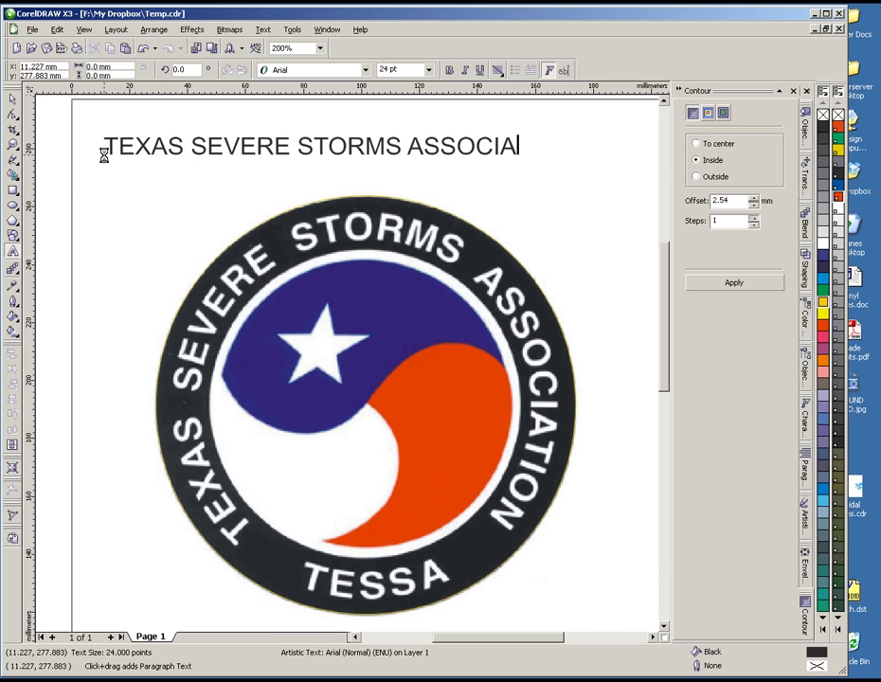
text(TIONS)
key(BackSpace)
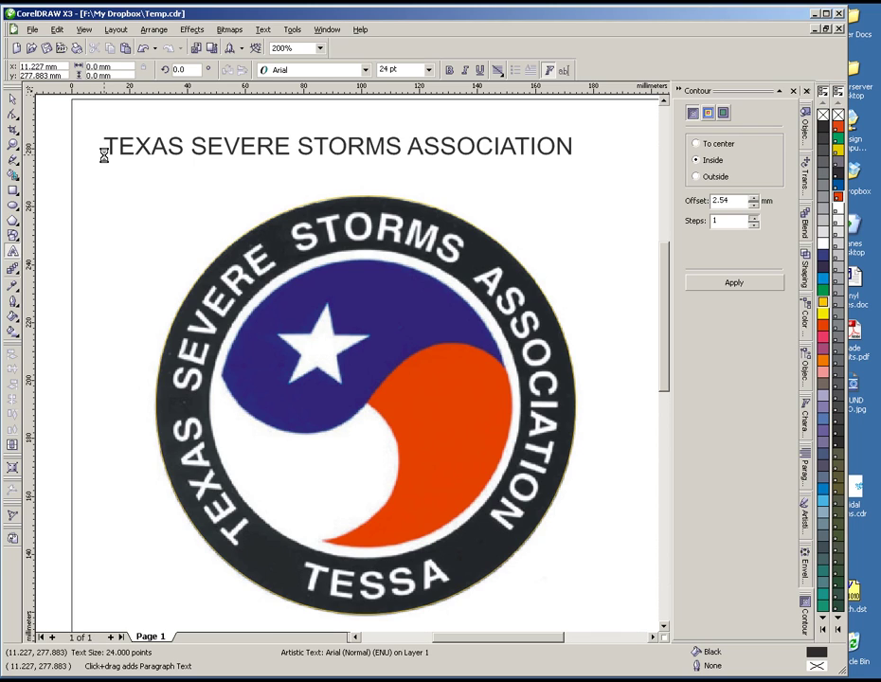
key(ctrl+space)
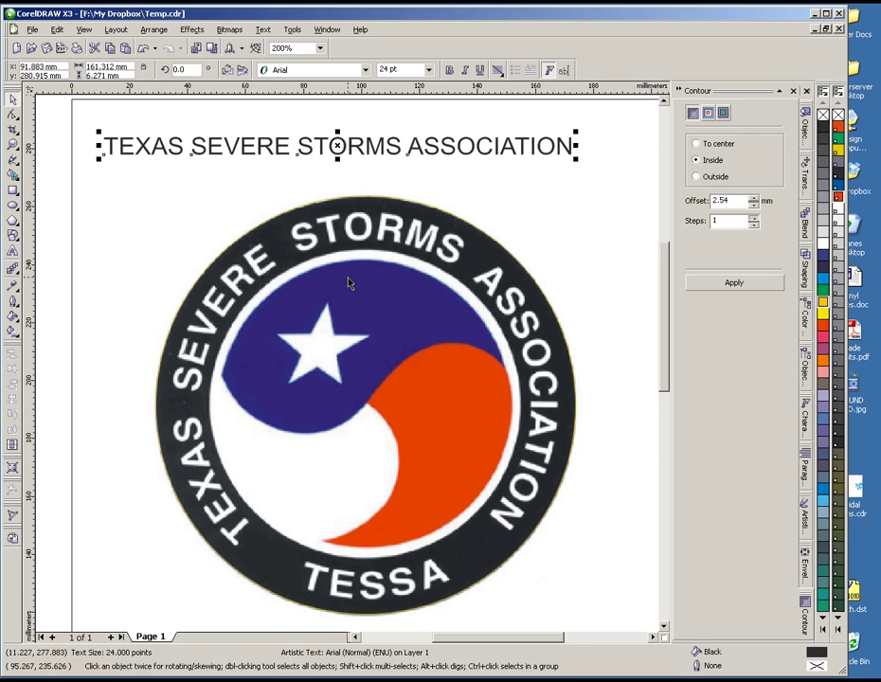
- Make the "TEXAS SEVERE STORMS ASSOCIATION" text bold and position it roughly centred just above the logo
drag(338, 145, 347, 169)
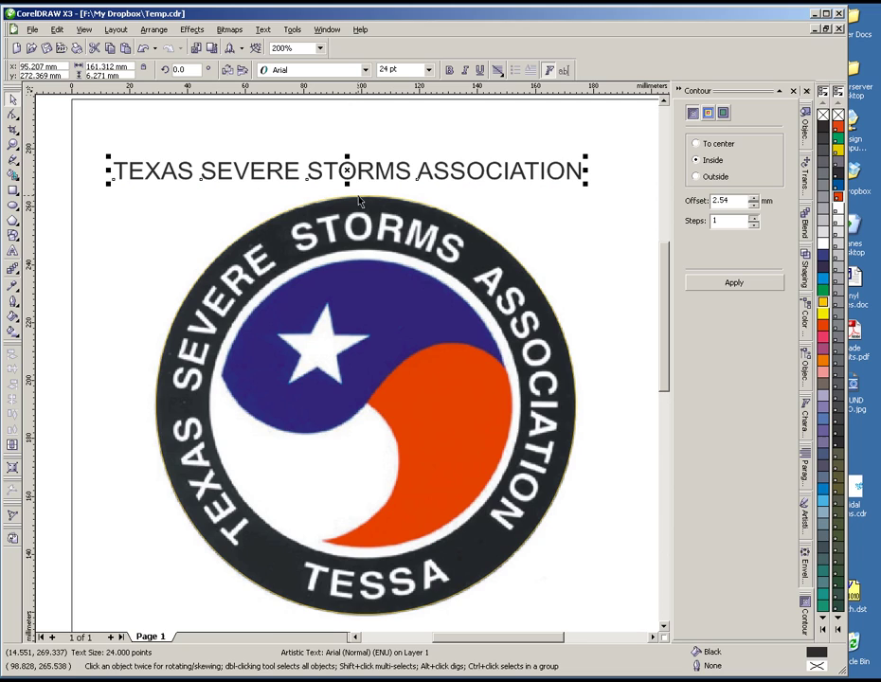
click(450, 71)
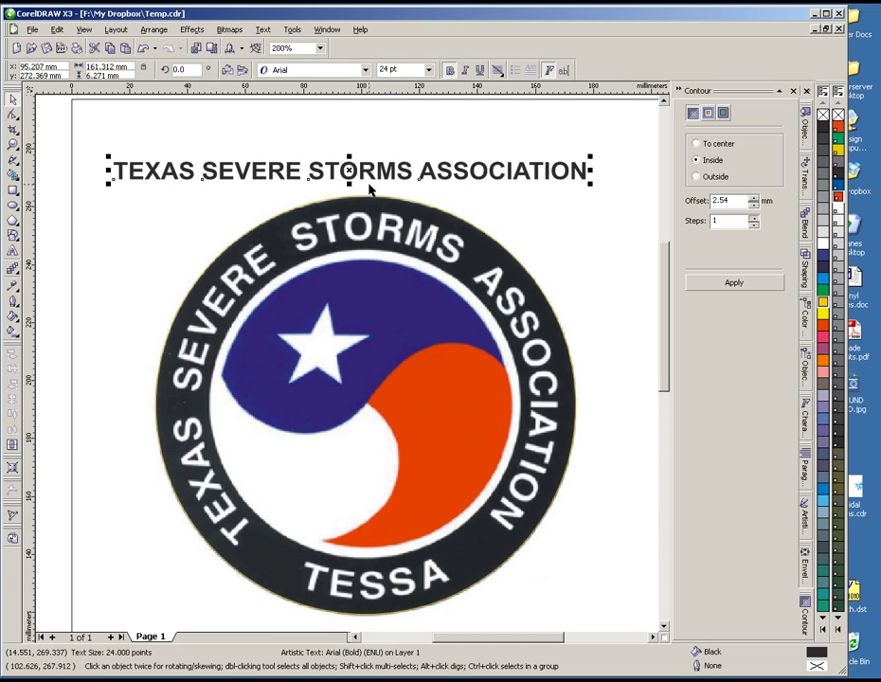
drag(349, 171, 358, 167)
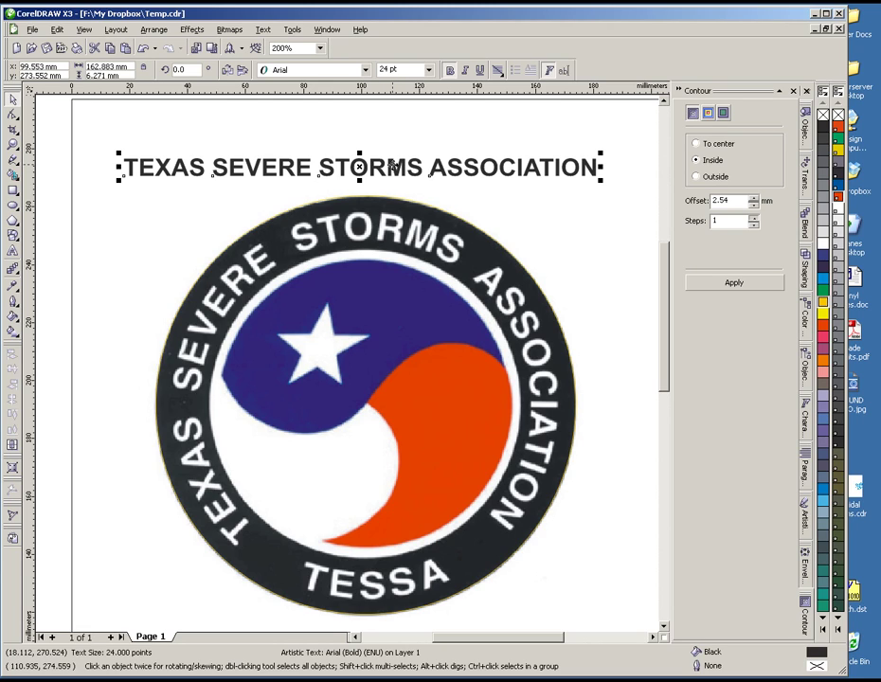
- Fit the "TEXAS SEVERE STORMS ASSOCIATION" text to the path of the yellow-orange ellipse
drag(391, 164, 394, 196)
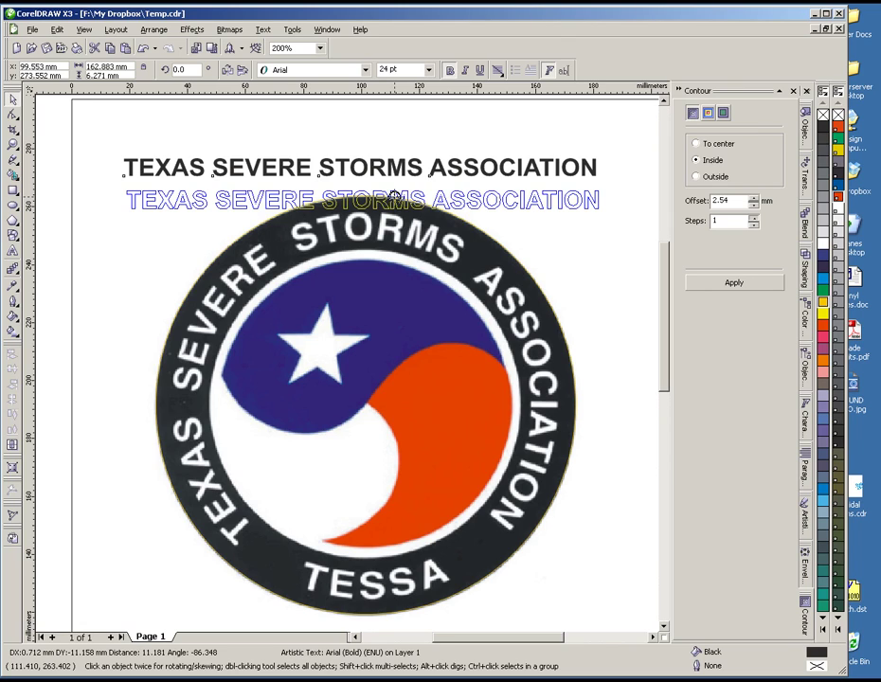
drag(394, 196, 395, 197)
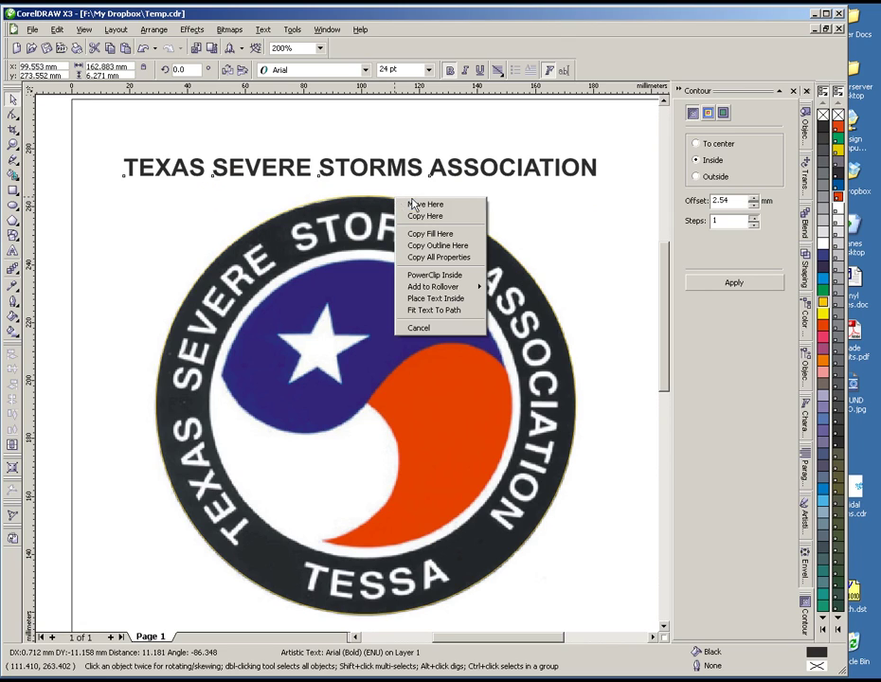
click(433, 311)
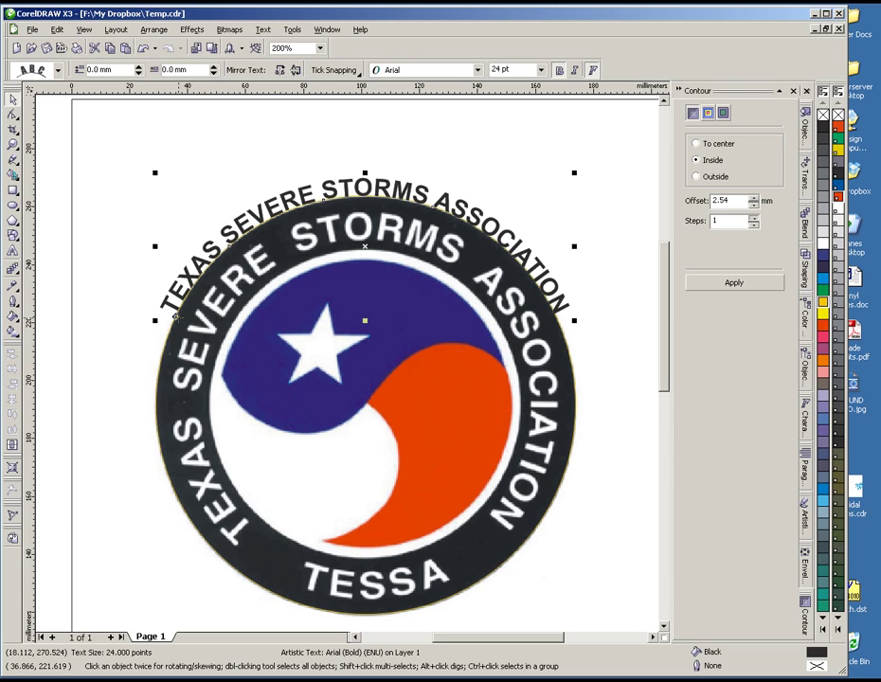
- Enlarge the curved "TEXAS SEVERE STORMS ASSOCIATION" text to 40 pt, trying 35 pt first
click(512, 69)
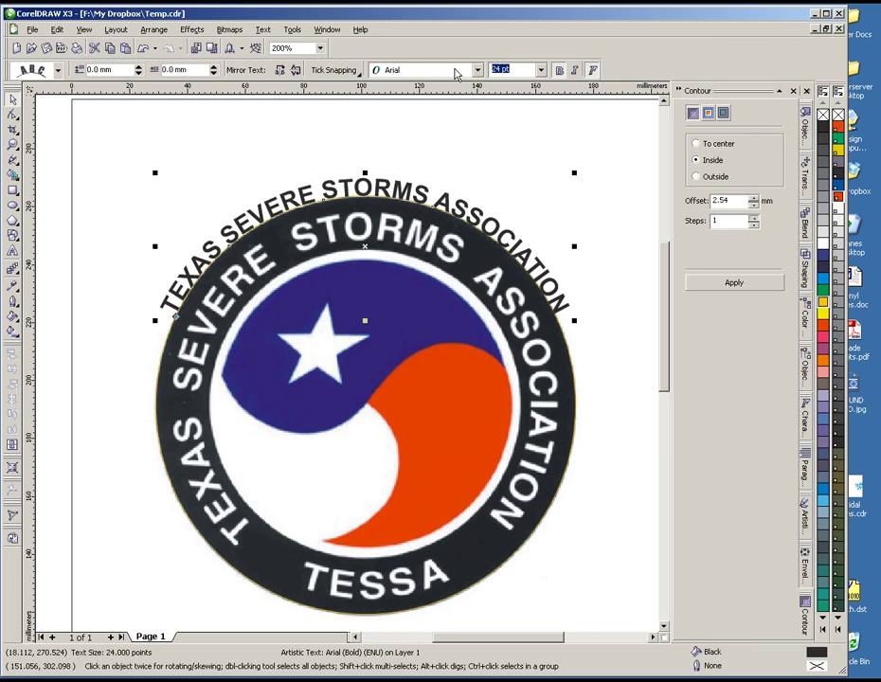
text(35)
key(Return)
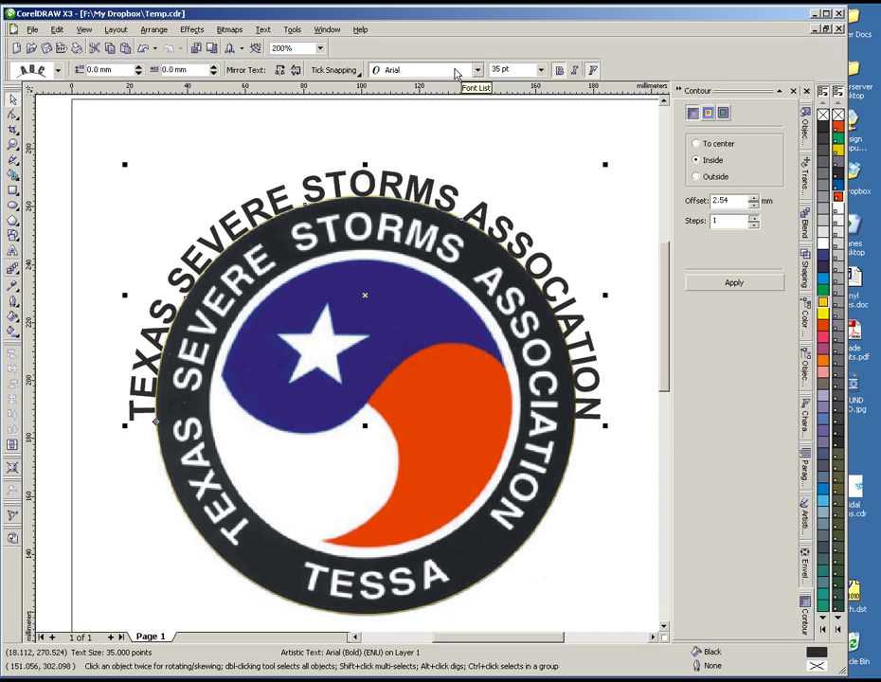
key(ctrl+shift+p)
text(40)
key(Return)
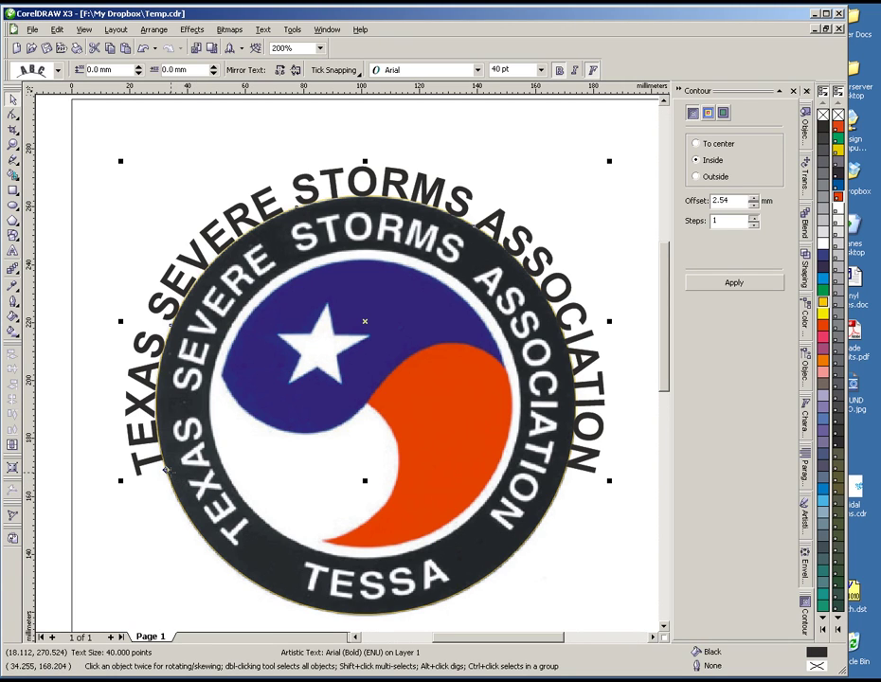
- Shift the curved text inside the black ring over the bitmap lettering, with a path distance of -15.875 mm and a horizontal offset of 0.036 mm
scroll(165, 471, up, 2)
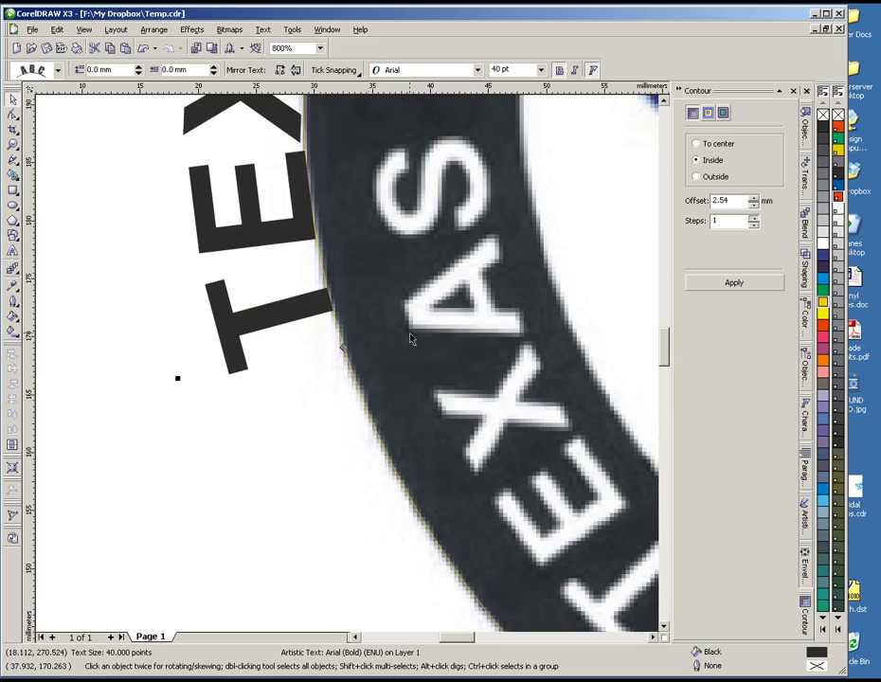
click(324, 384)
click(338, 338)
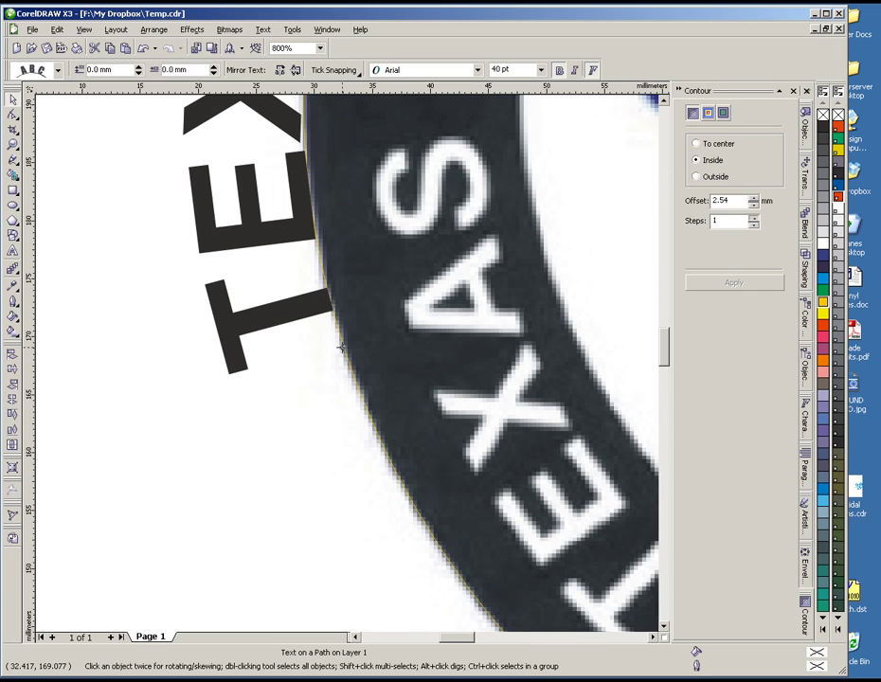
drag(341, 347, 568, 423)
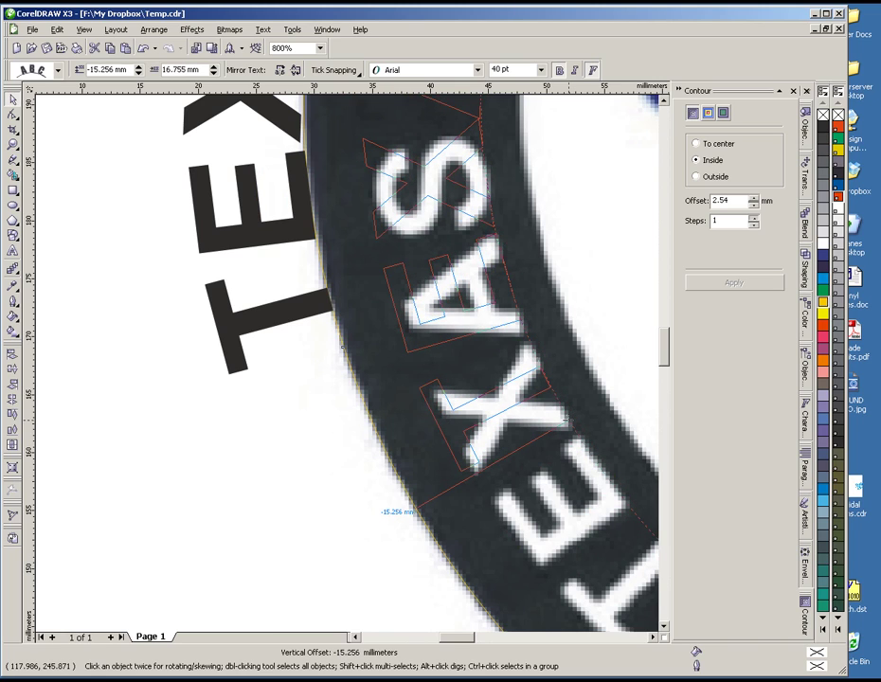
drag(568, 422, 276, 401)
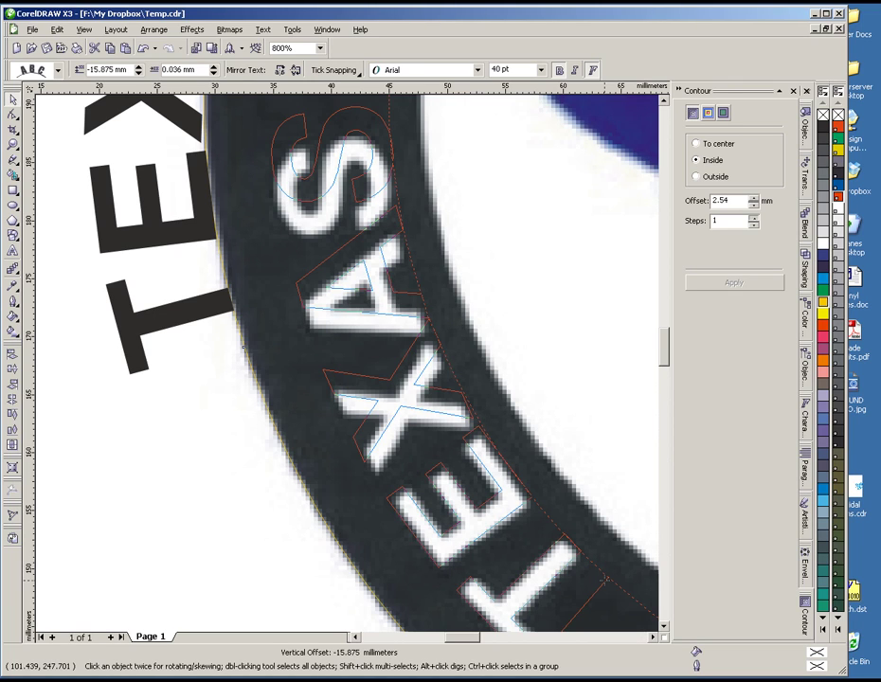
drag(244, 346, 245, 346)
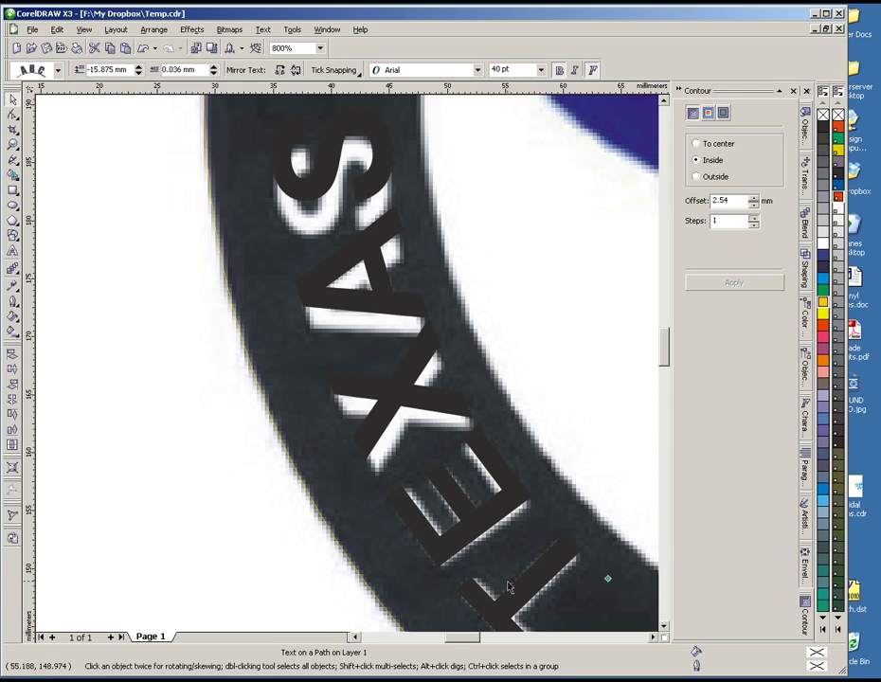
click(347, 369)
scroll(347, 369, down, 2)
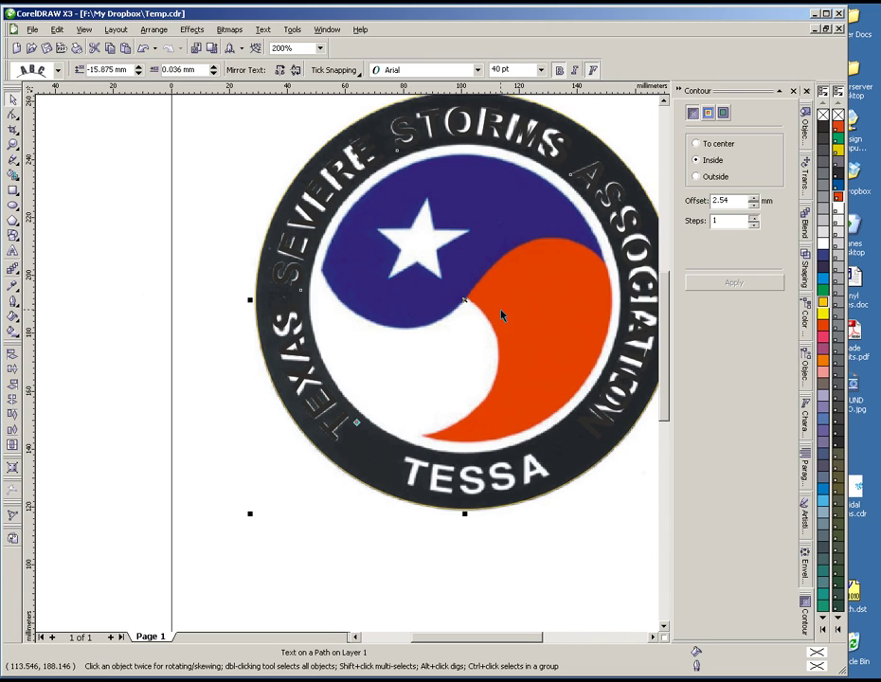
click(824, 307)
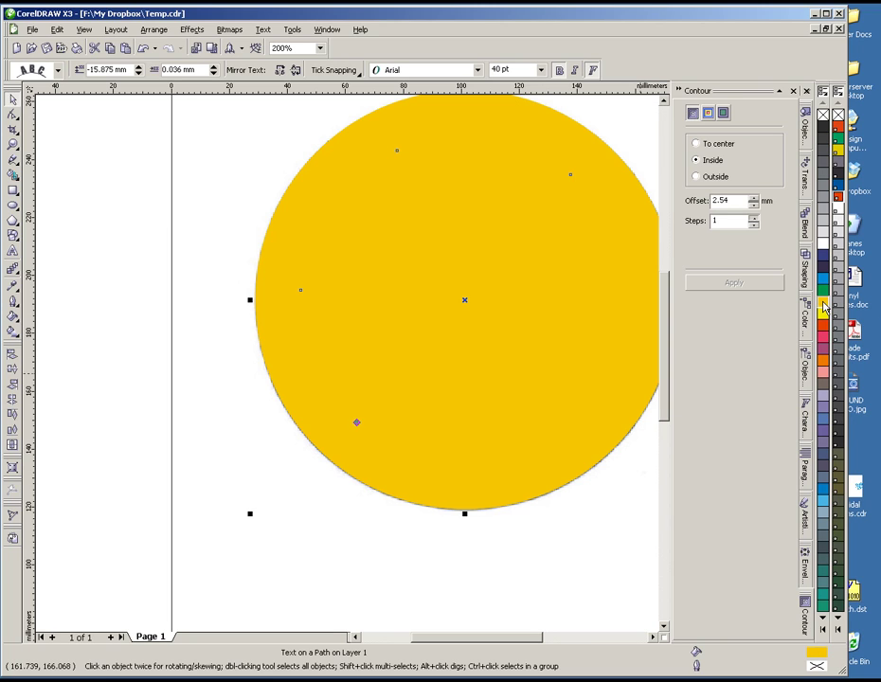
key(ctrl+z)
click(309, 535)
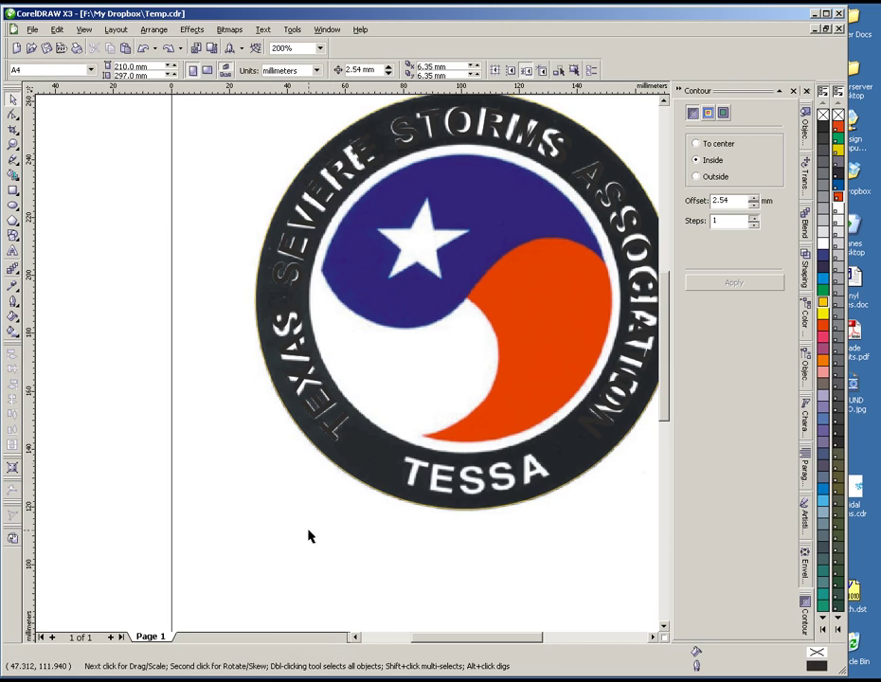
- Select only the curved text, fill it with yellow (C1 M16 Y96 K0), and compare it up close with the white bitmap lettering
click(335, 434)
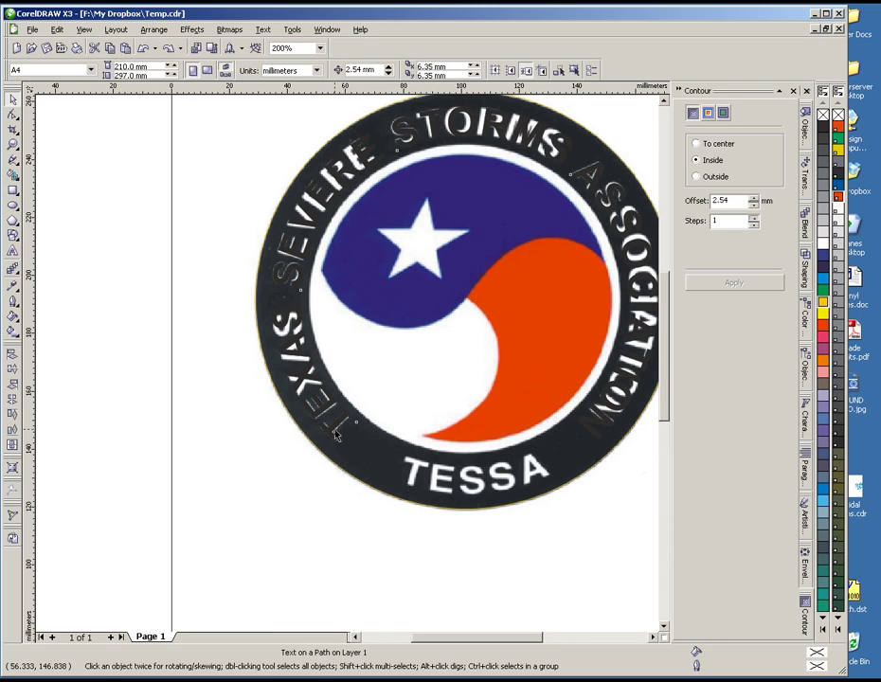
key(Tab)
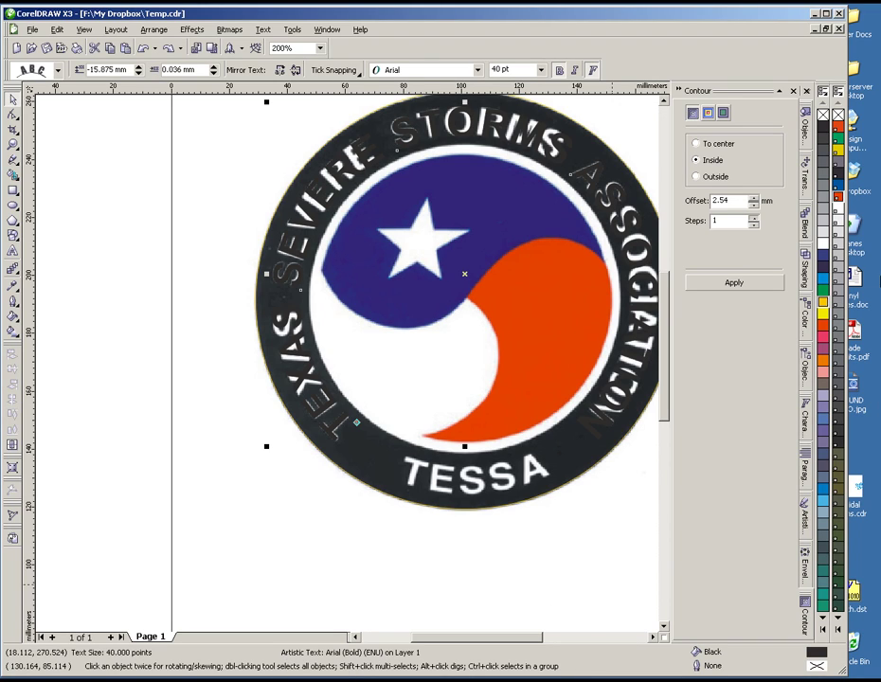
click(823, 303)
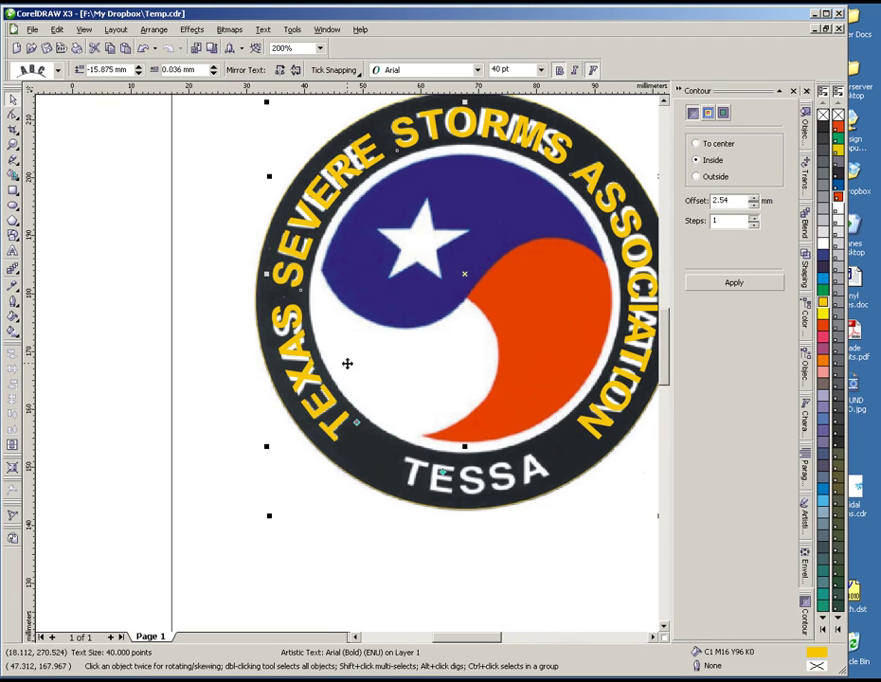
scroll(346, 362, up, 2)
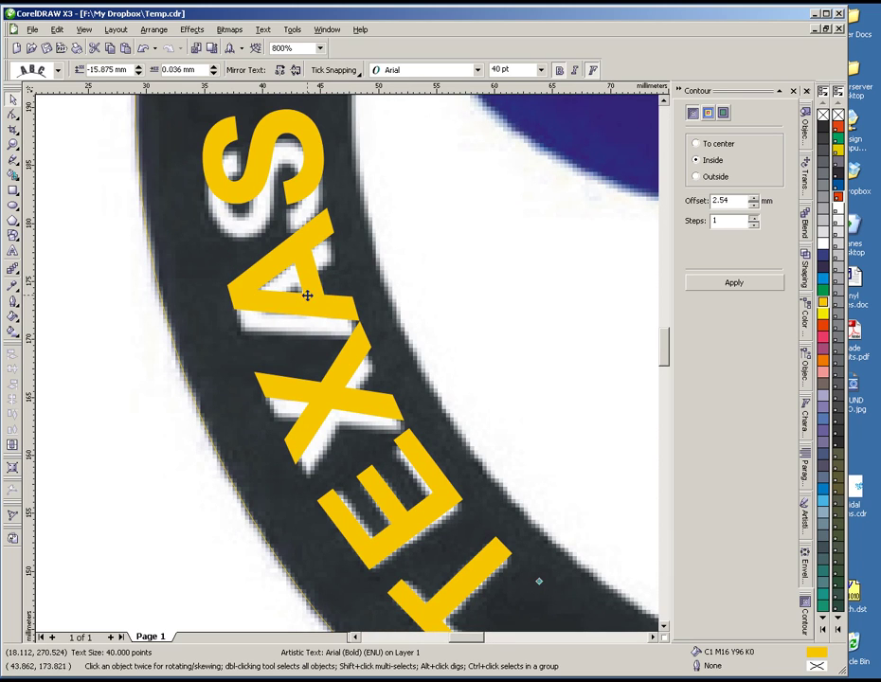
scroll(361, 388, down, 3)
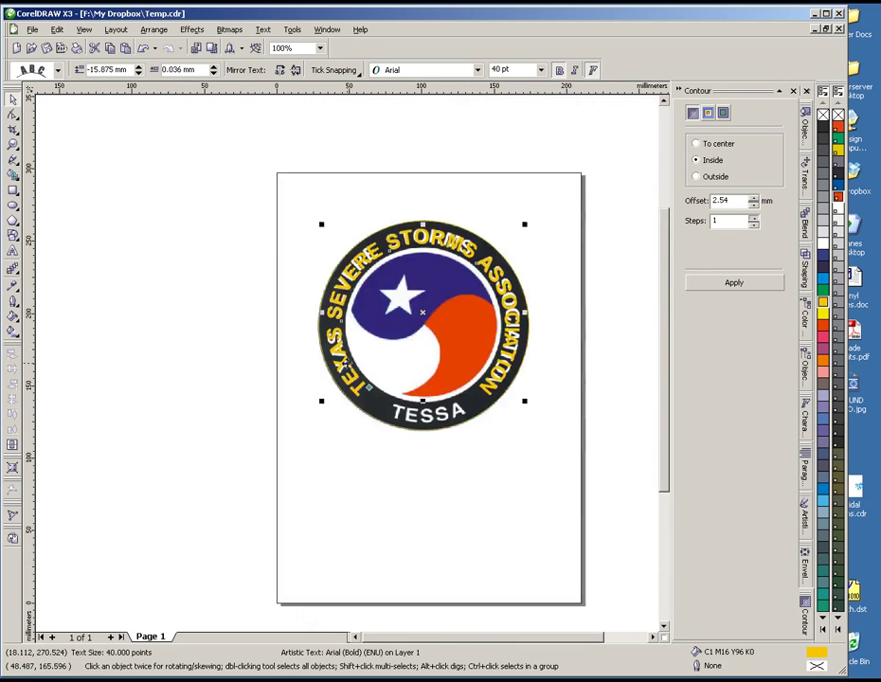
scroll(465, 405, up, 1)
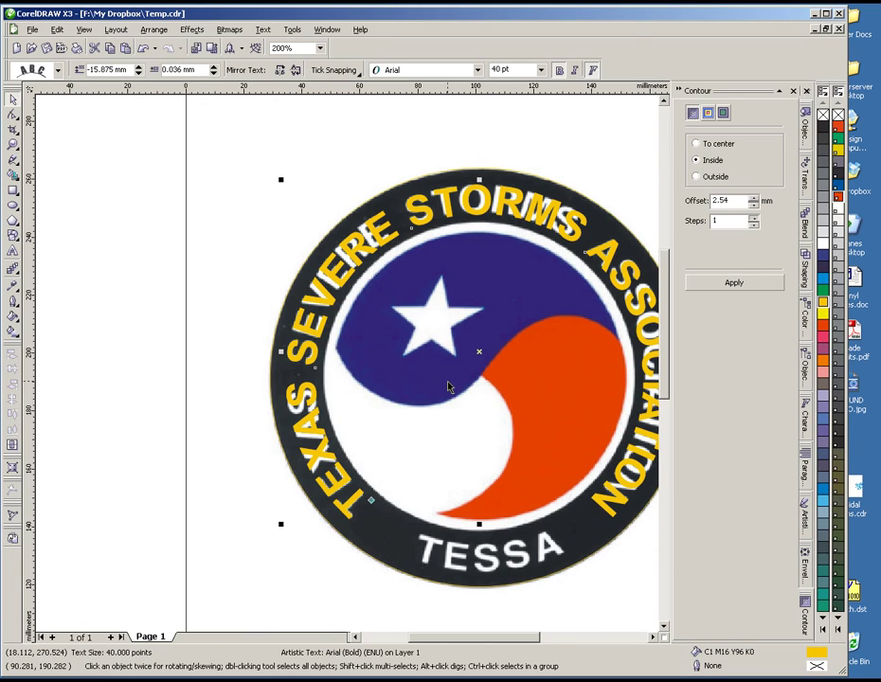
scroll(312, 408, up, 2)
scroll(347, 364, up, 1)
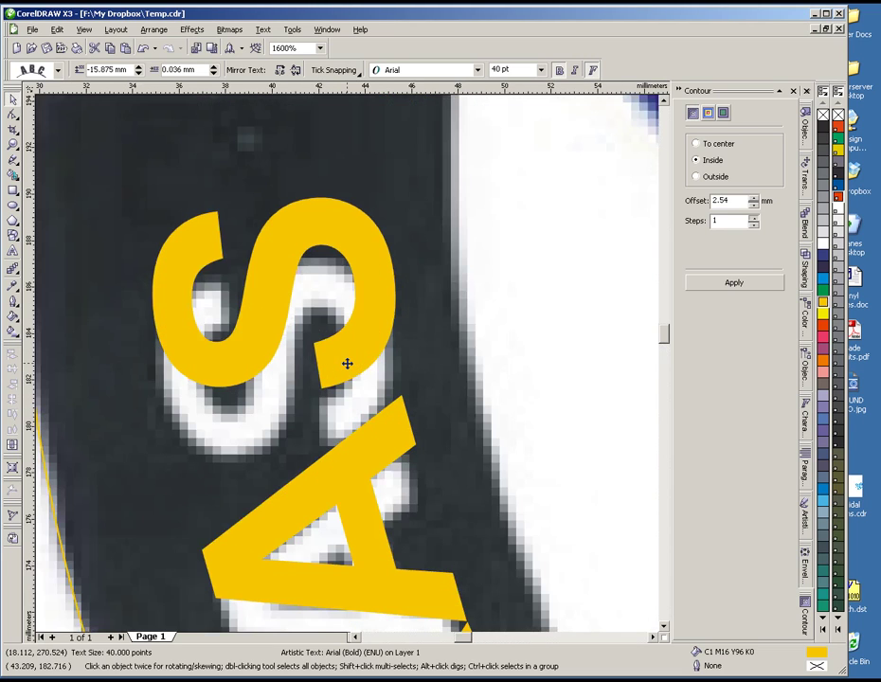
scroll(368, 346, down, 2)
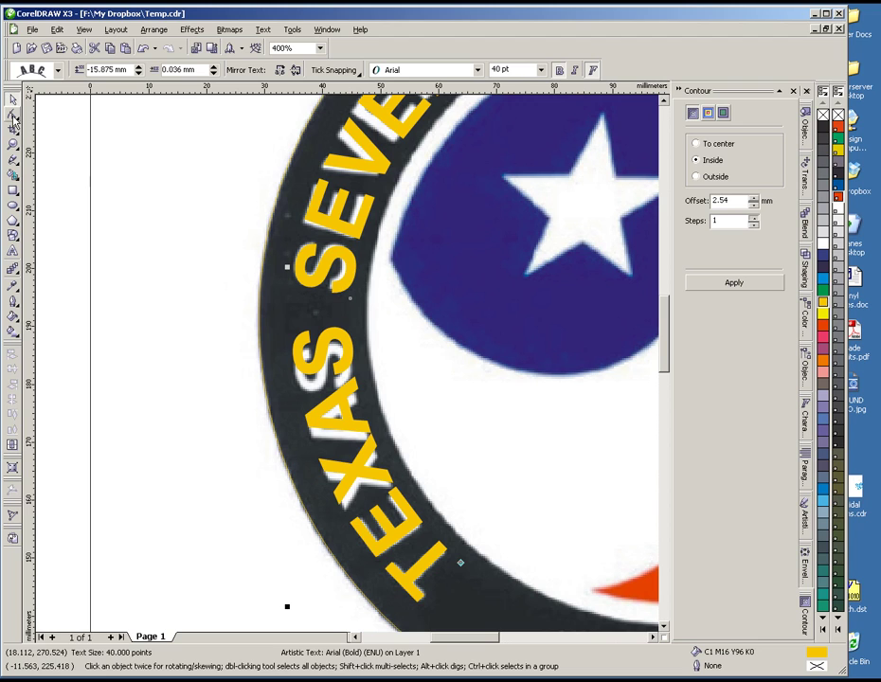
- Use the Shape tool to shift the X, A and final S of "TEXAS" individually onto the white bitmap letters
click(12, 114)
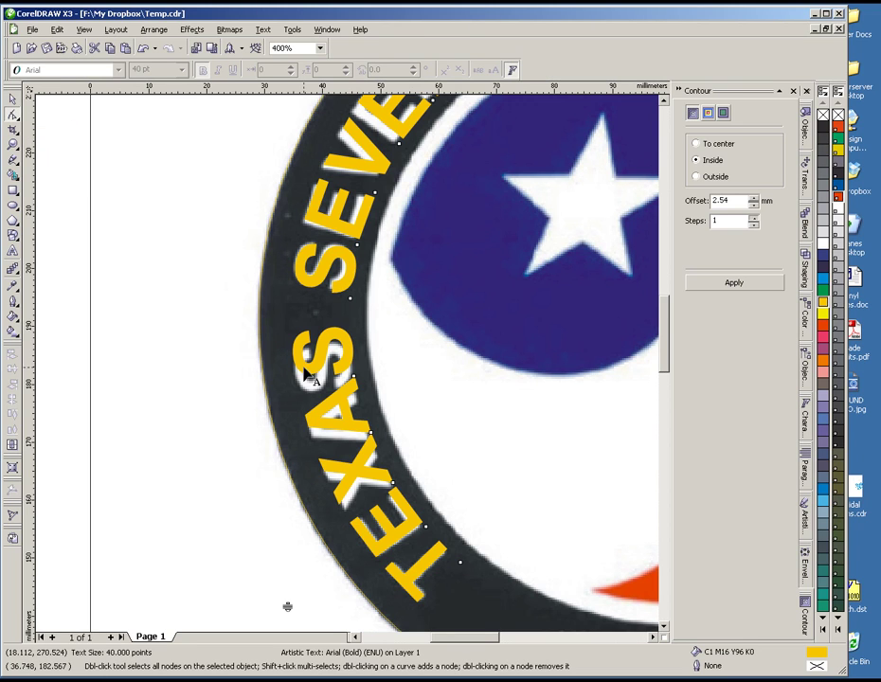
scroll(372, 301, up, 2)
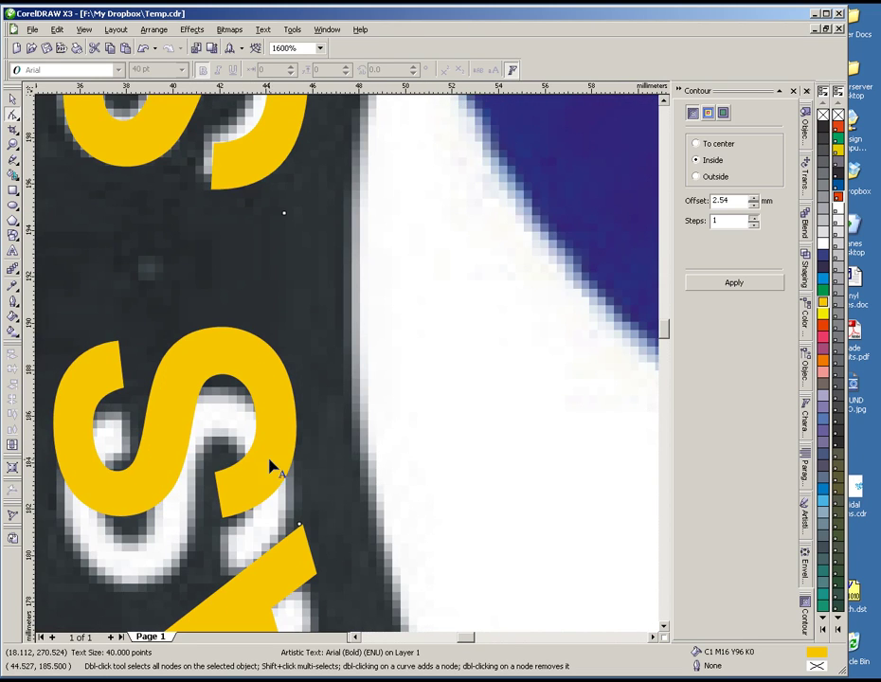
scroll(353, 384, down, 2)
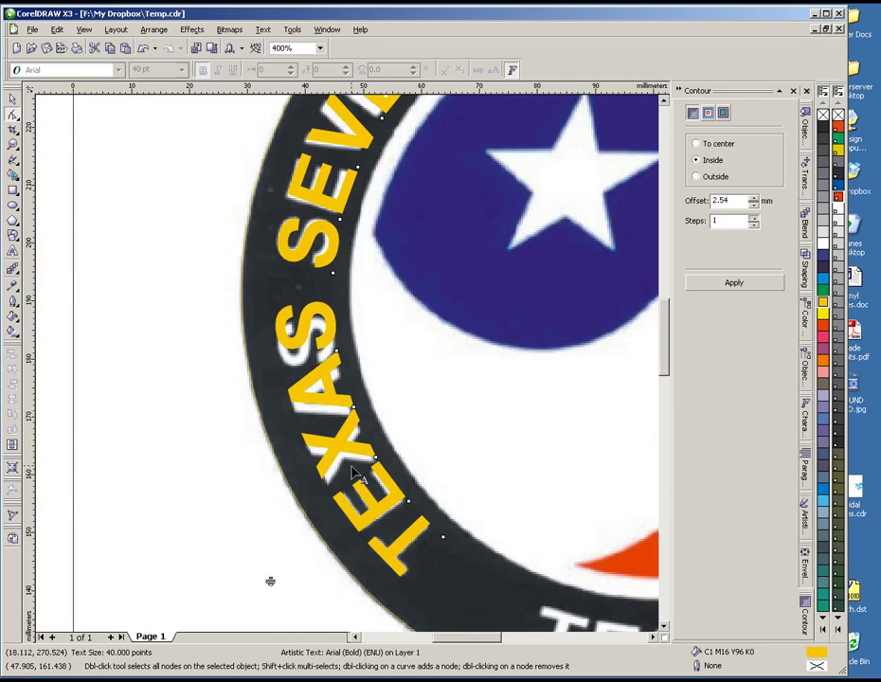
scroll(348, 365, up, 2)
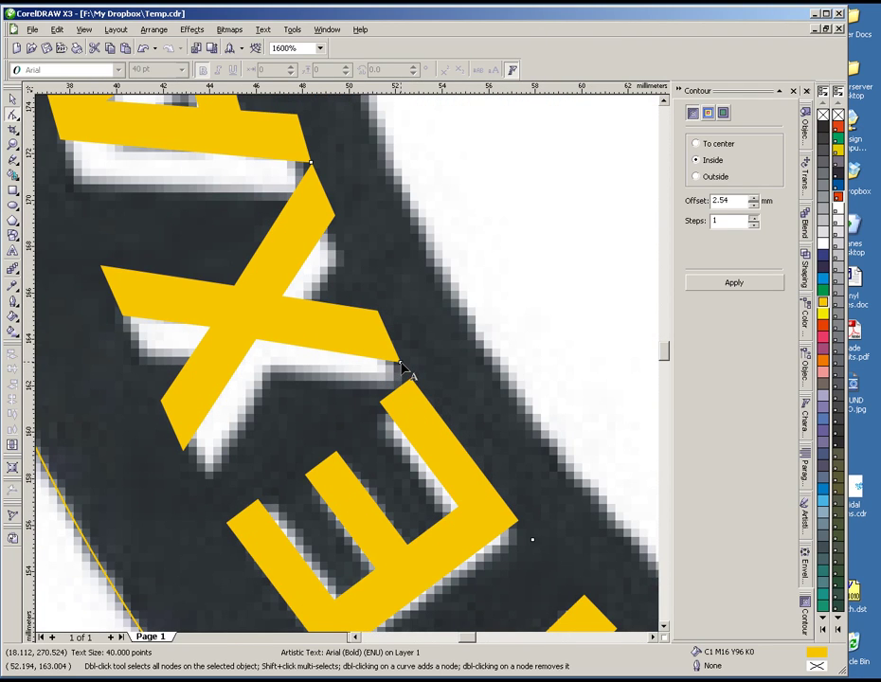
click(401, 364)
drag(402, 364, 407, 371)
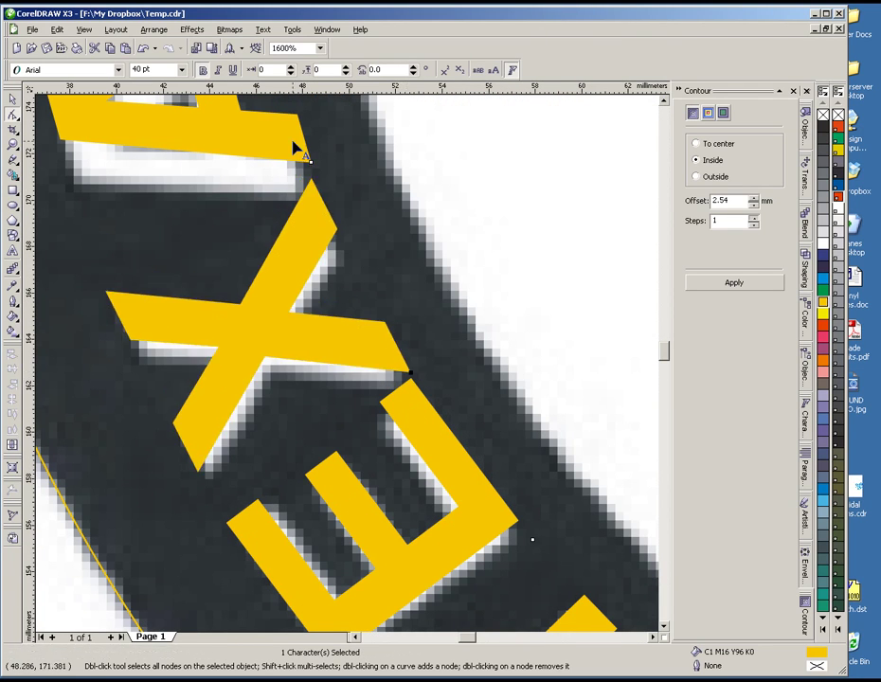
drag(315, 163, 312, 183)
scroll(349, 371, down, 2)
scroll(349, 371, up, 2)
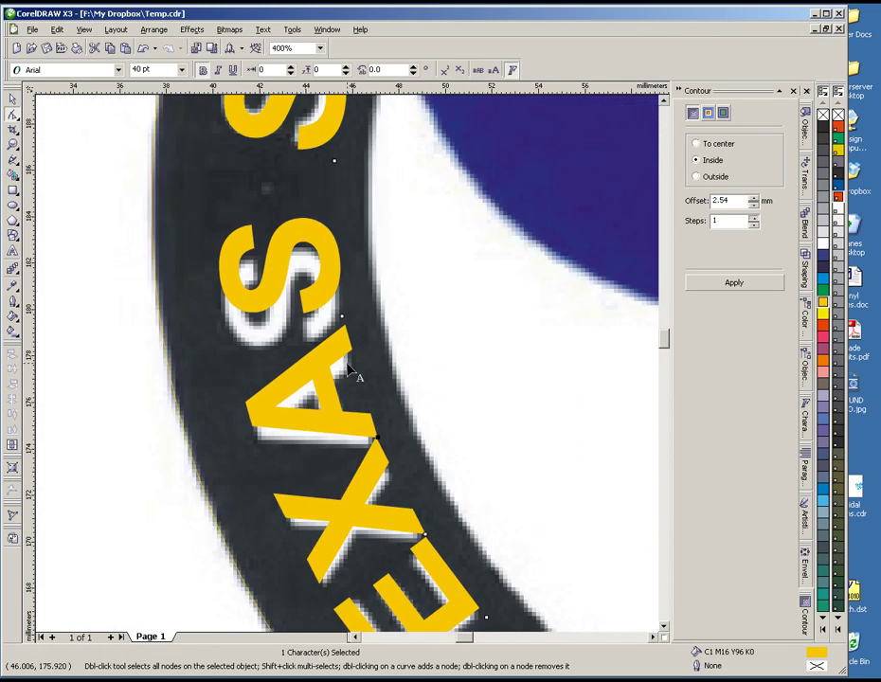
drag(341, 281, 344, 320)
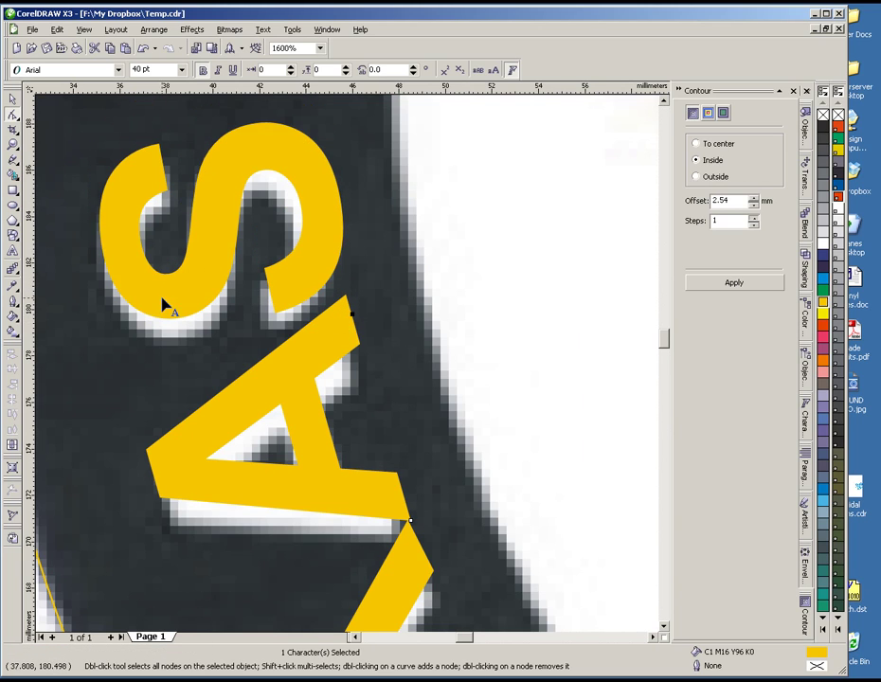
- Shift the second E, the R and the last E of "SEVERE" onto the matching bitmap letters
scroll(347, 360, down, 3)
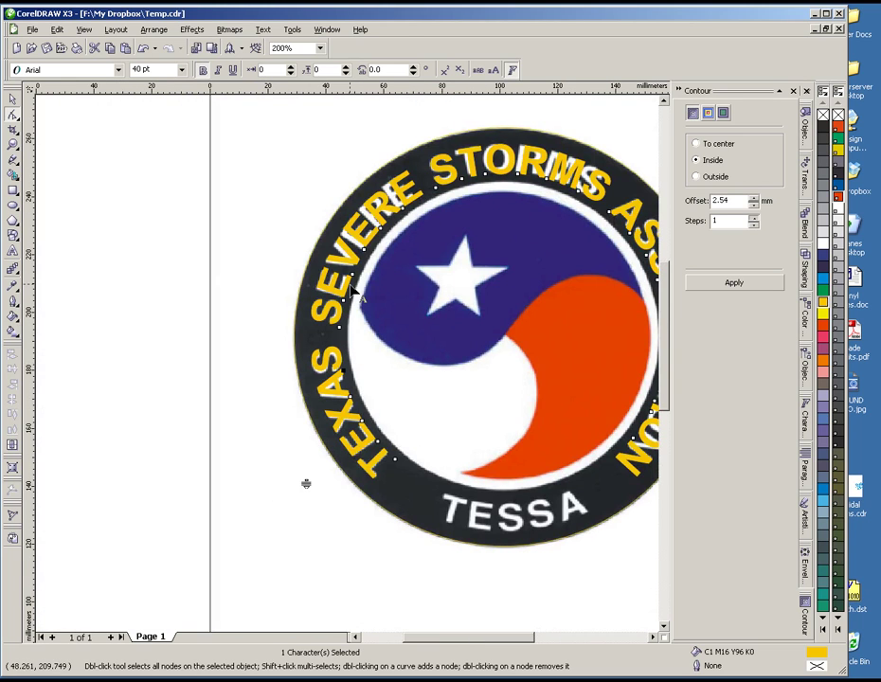
scroll(372, 216, up, 3)
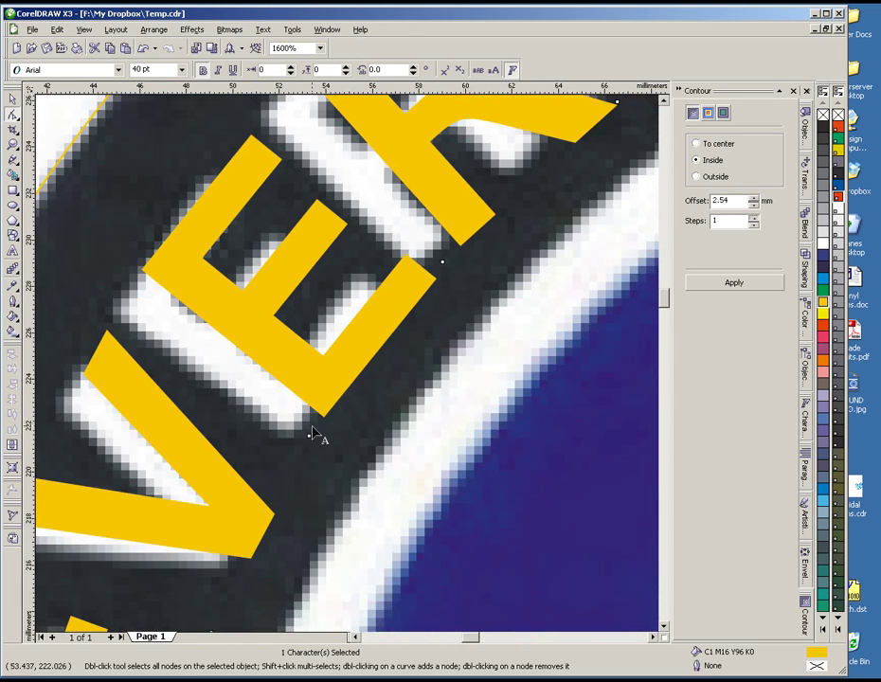
drag(310, 439, 296, 458)
drag(442, 263, 419, 282)
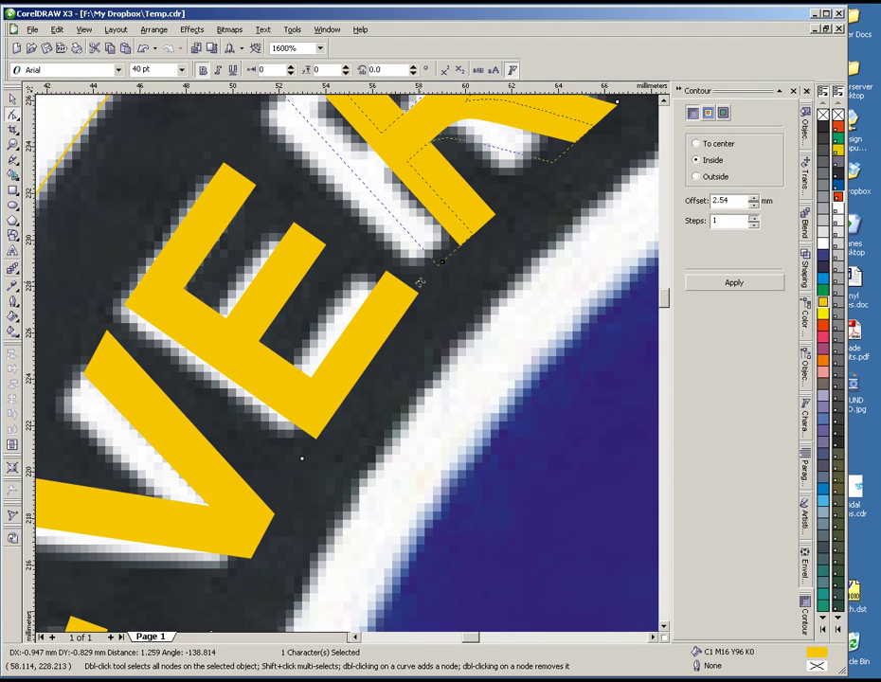
scroll(457, 277, down, 3)
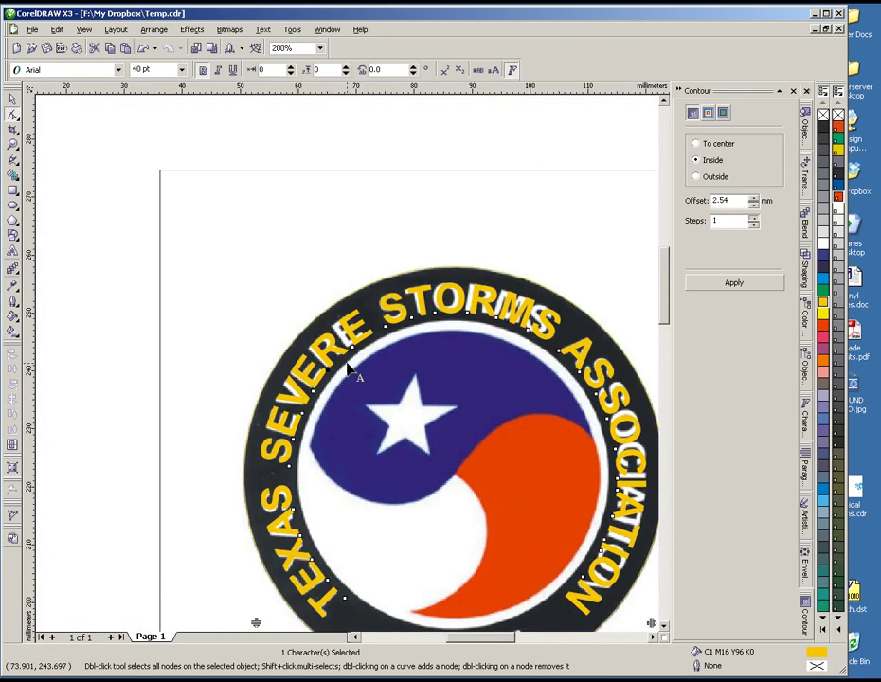
scroll(350, 370, up, 2)
drag(376, 397, 354, 406)
- Shift the O, R and M of "STORMS" back onto the matching white bitmap letters
scroll(557, 327, down, 2)
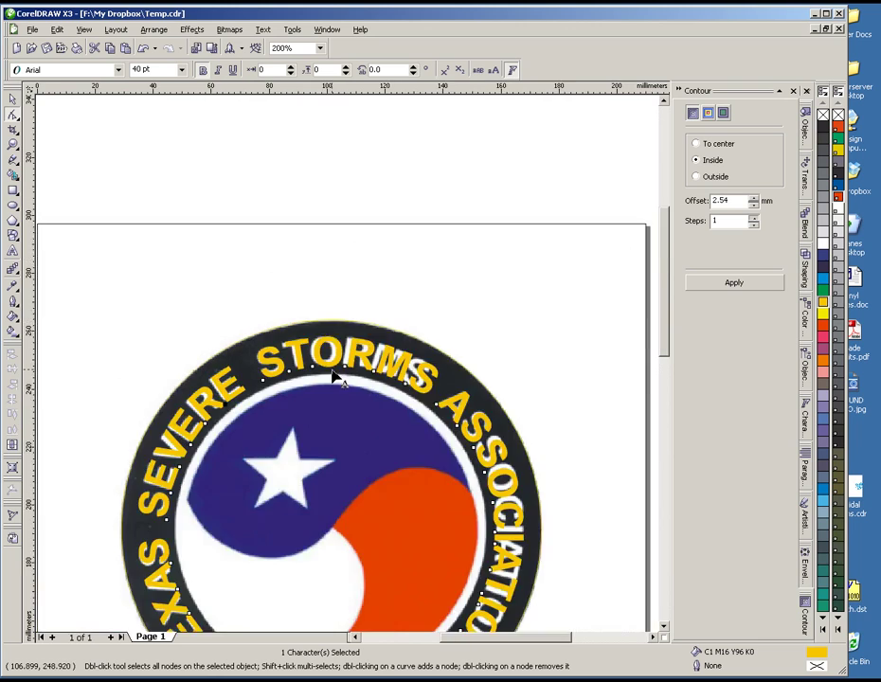
scroll(333, 376, up, 2)
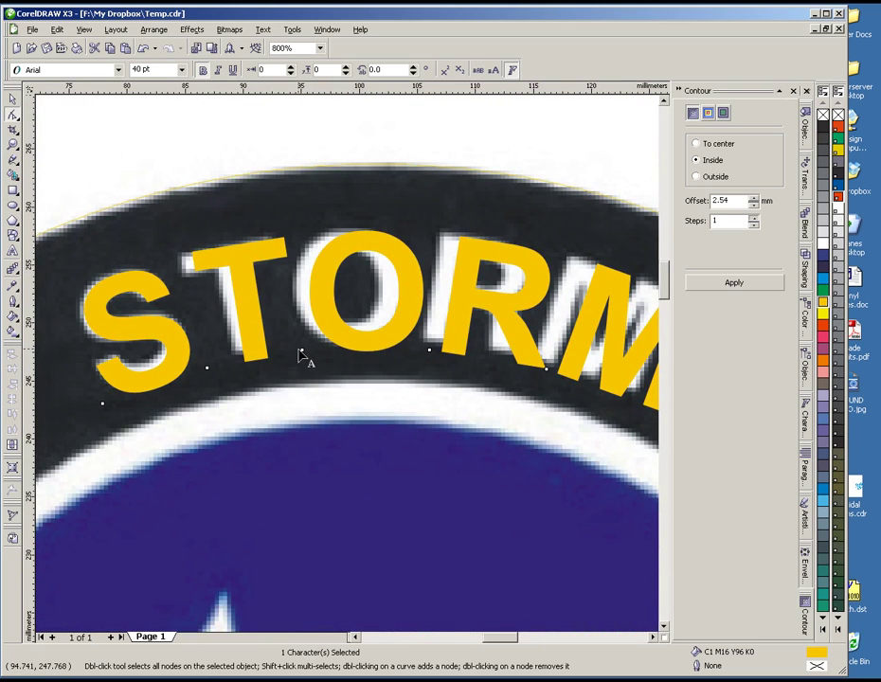
drag(303, 353, 292, 351)
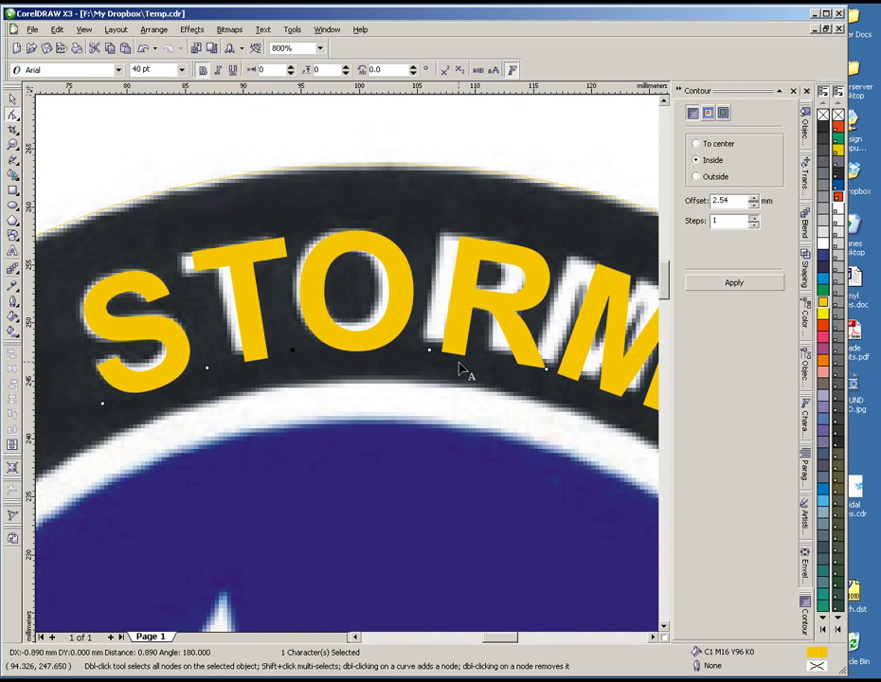
drag(431, 356, 417, 350)
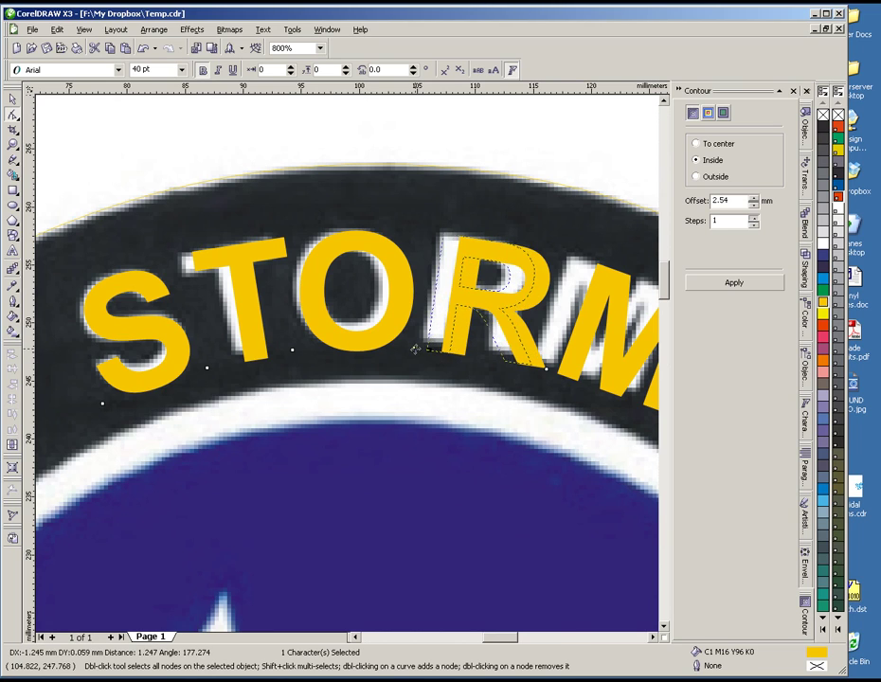
mouse_move(546, 371)
mouse_down()
mouse_move(526, 365)
mouse_move(538, 375)
mouse_up()
scroll(386, 387, down, 1)
scroll(346, 364, up, 1)
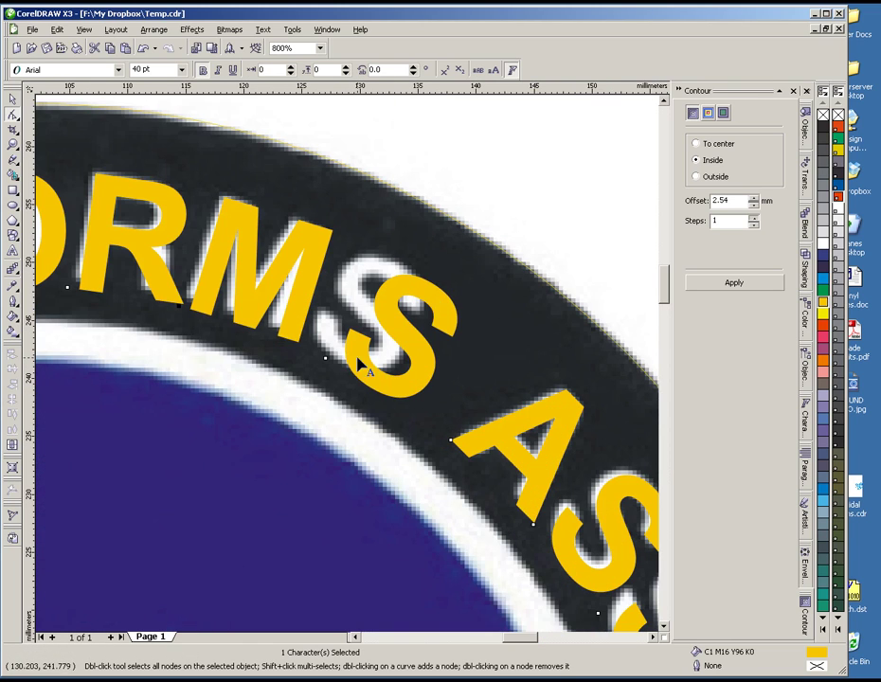
- Shift the final S of "STORMS" and the O, C, first I and second A of "ASSOCIATION" onto the matching white bitmap letters
drag(325, 360, 301, 341)
scroll(360, 369, up, 1)
scroll(441, 459, down, 3)
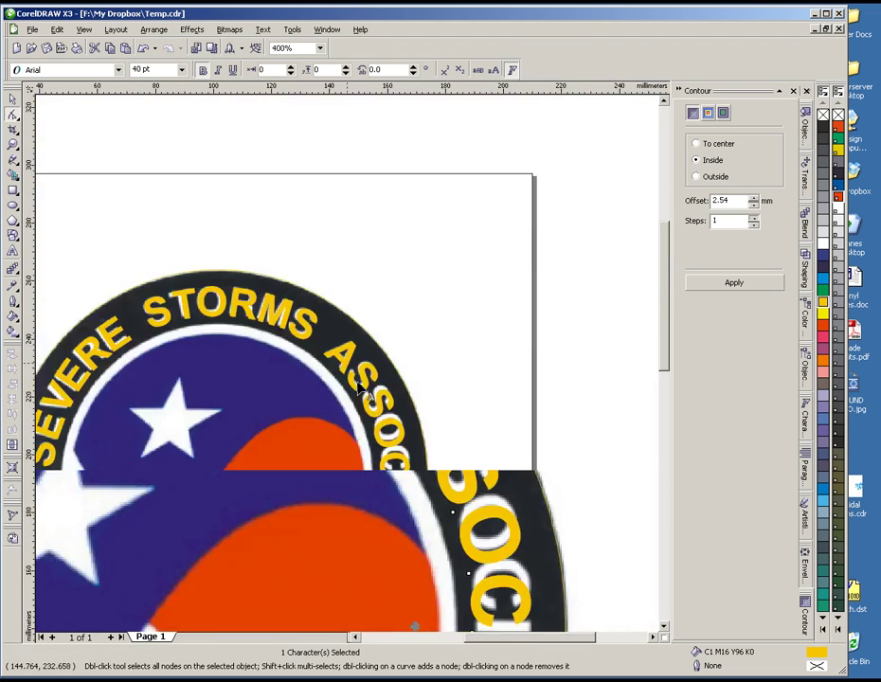
scroll(372, 431, up, 2)
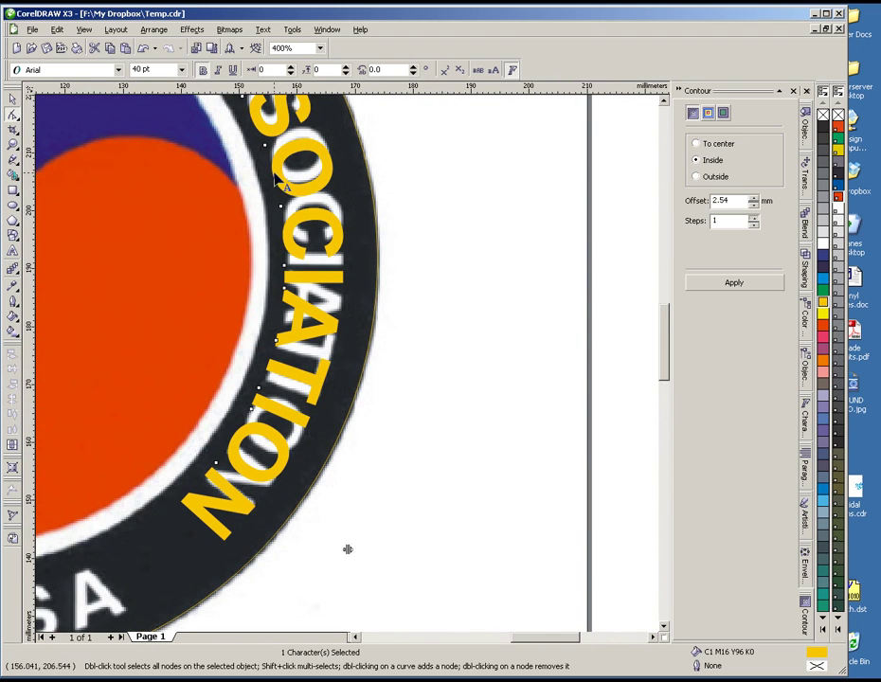
drag(266, 145, 264, 139)
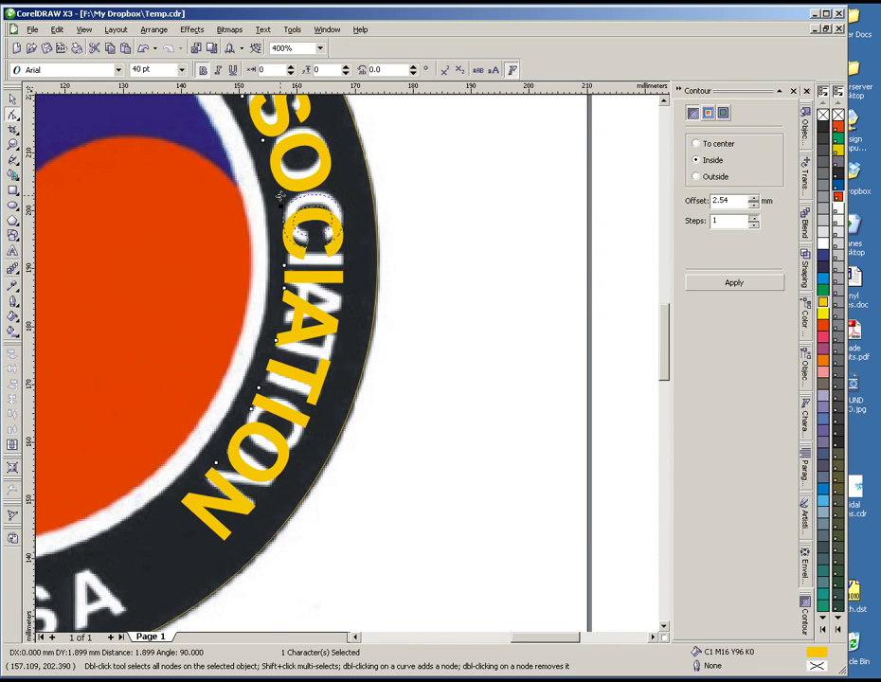
drag(282, 204, 278, 197)
mouse_move(285, 267)
mouse_down()
mouse_move(285, 250)
mouse_move(284, 276)
mouse_up()
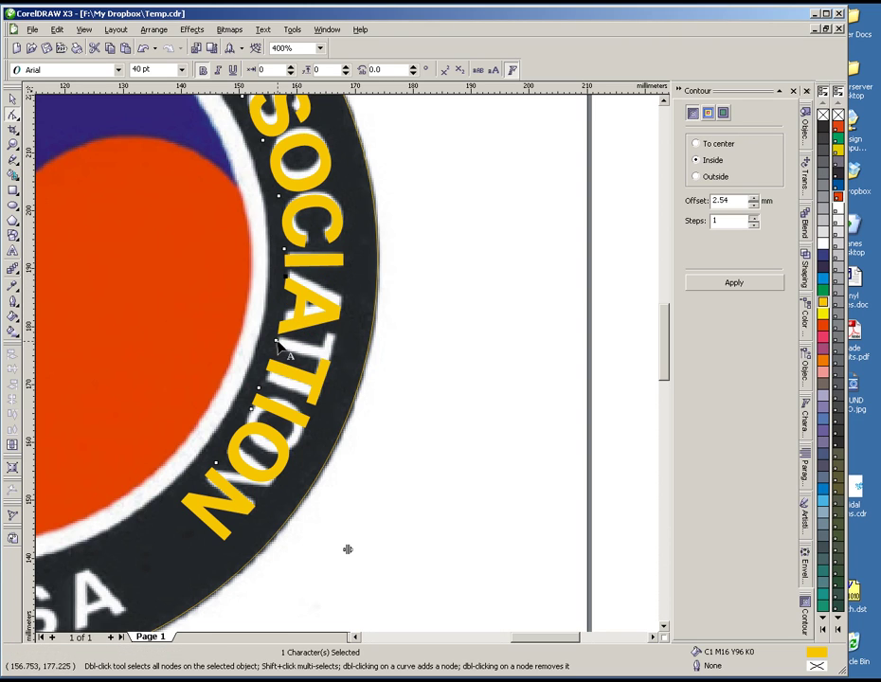
- Shift the T, second I, final O and N of "ASSOCIATION" onto the matching white bitmap letters
drag(277, 342, 282, 320)
drag(259, 386, 271, 368)
drag(251, 409, 262, 386)
drag(216, 463, 236, 435)
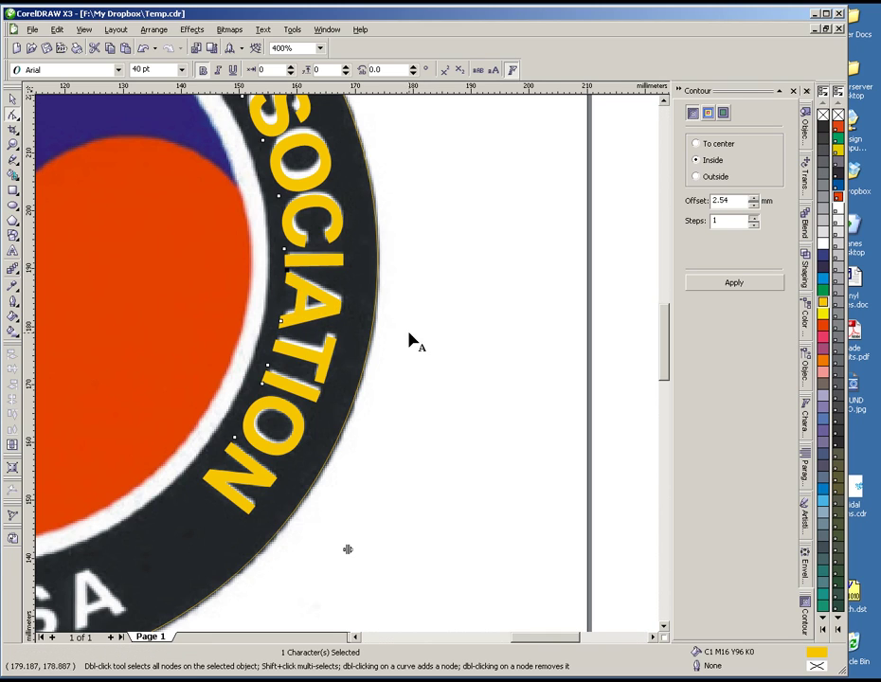
click(228, 441)
- Break the curved yellow text apart from its ellipse path, leaving two separate objects, and deselect them
key(shift+F4)
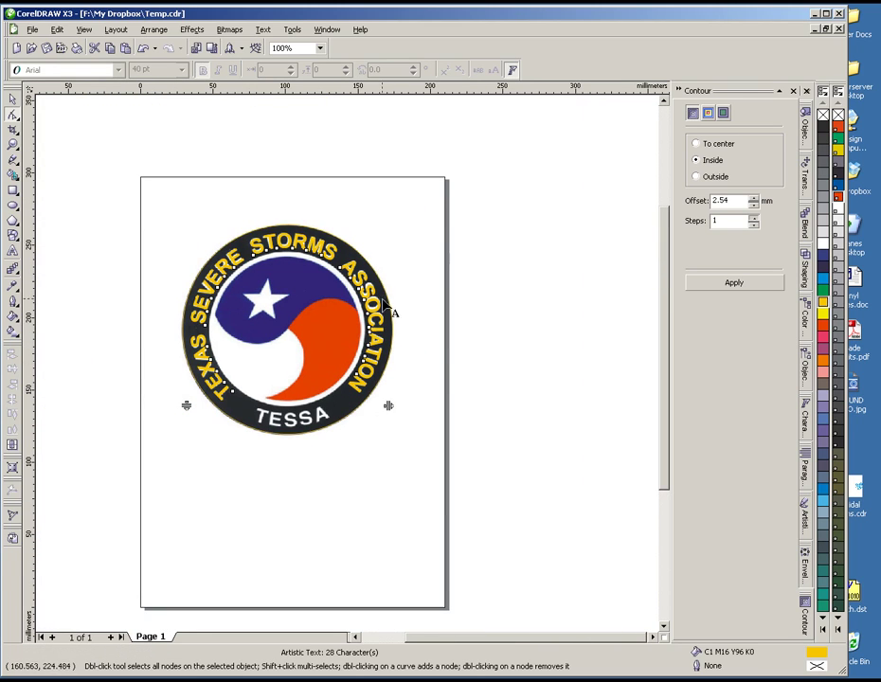
scroll(251, 275, up, 1)
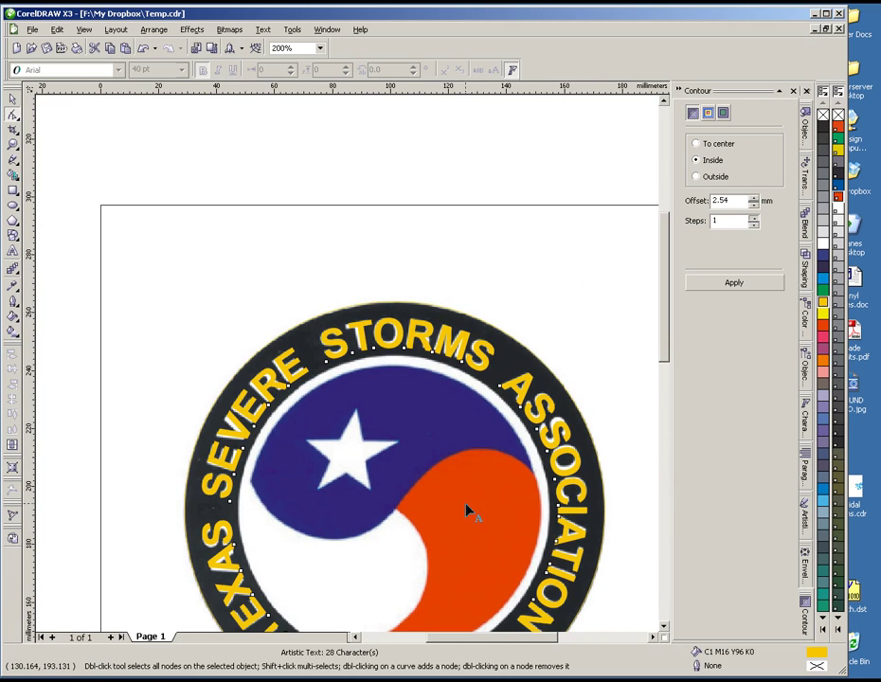
key(F3)
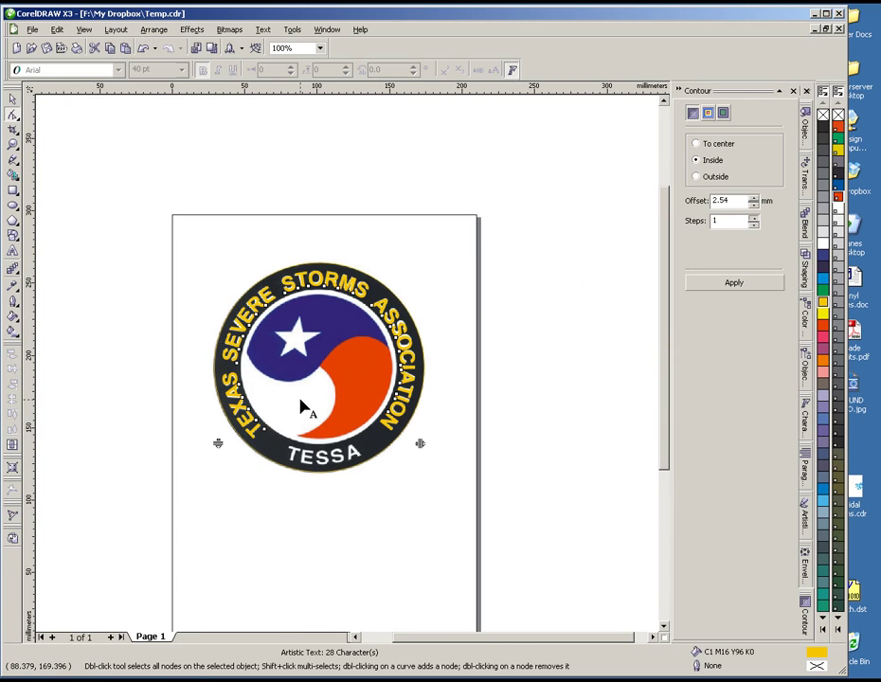
click(13, 100)
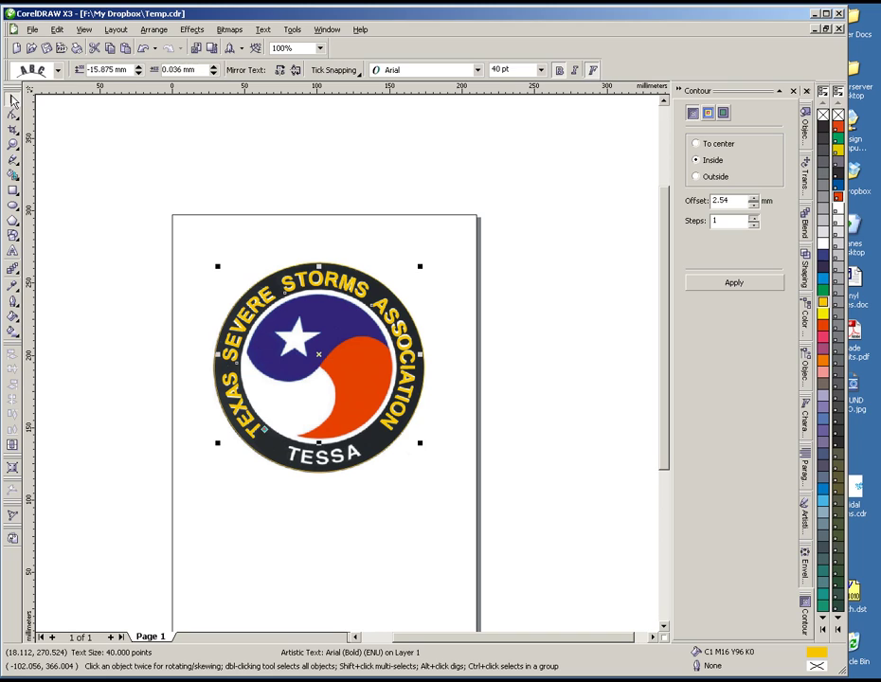
click(77, 171)
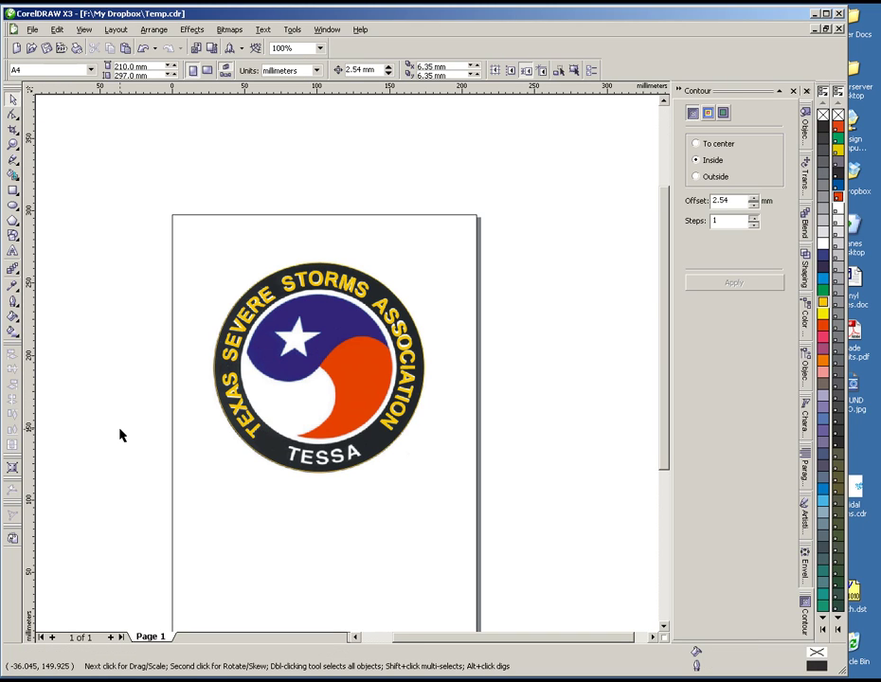
click(254, 438)
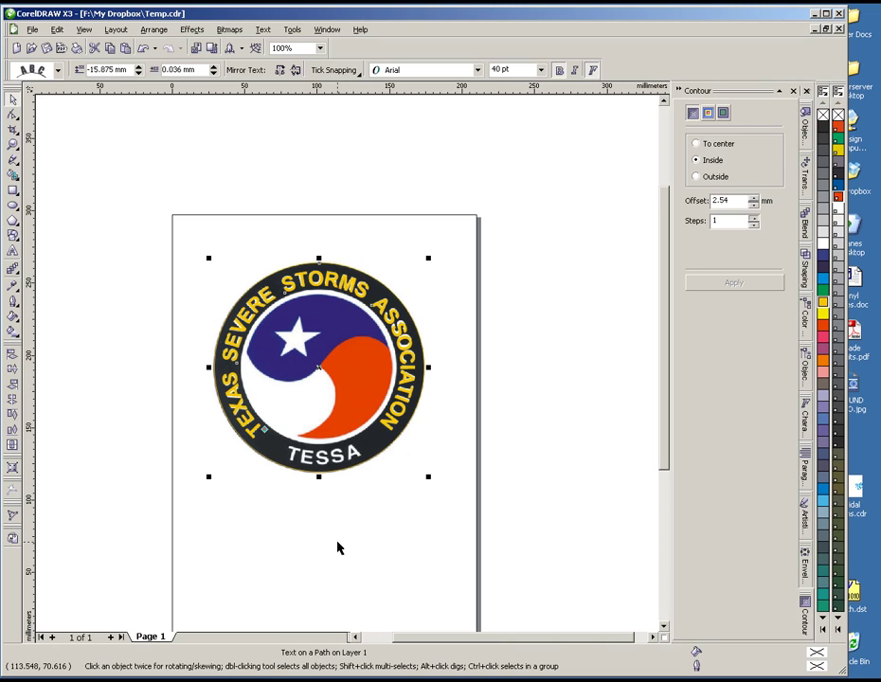
click(151, 31)
click(199, 161)
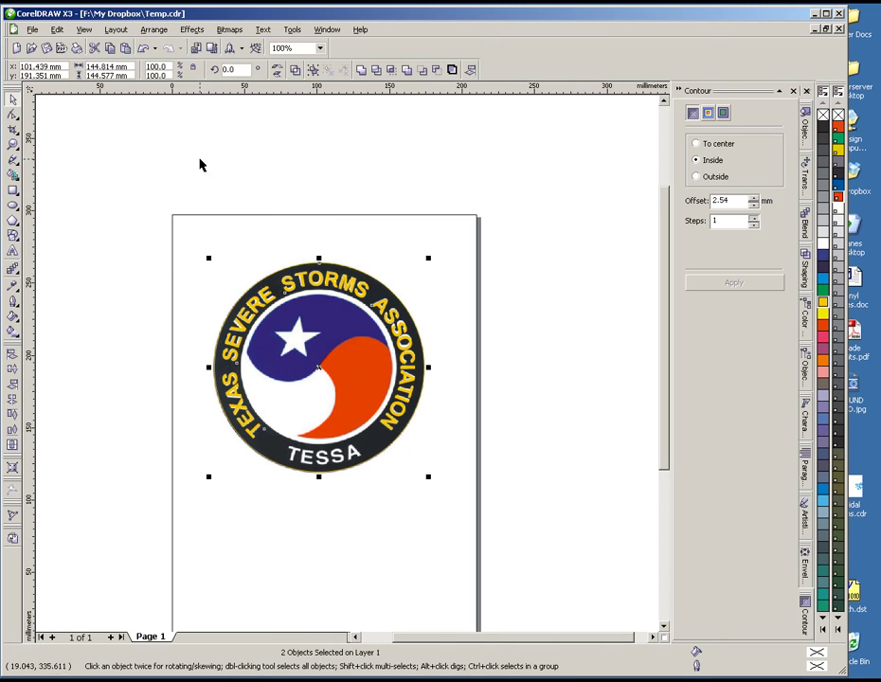
click(574, 258)
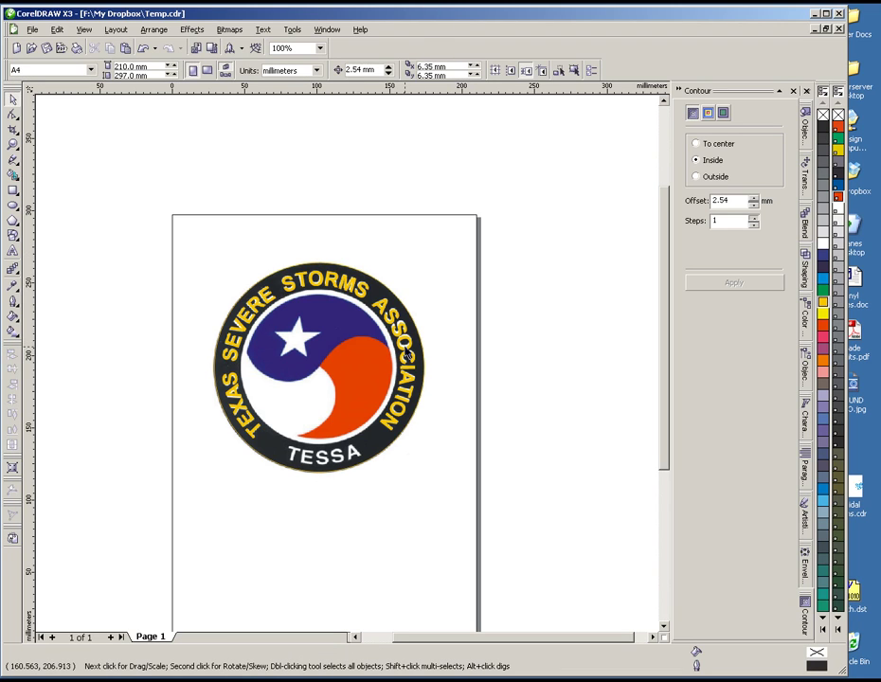
- Try moving the separated curved text up off the logo, and undo that move
drag(409, 357, 399, 169)
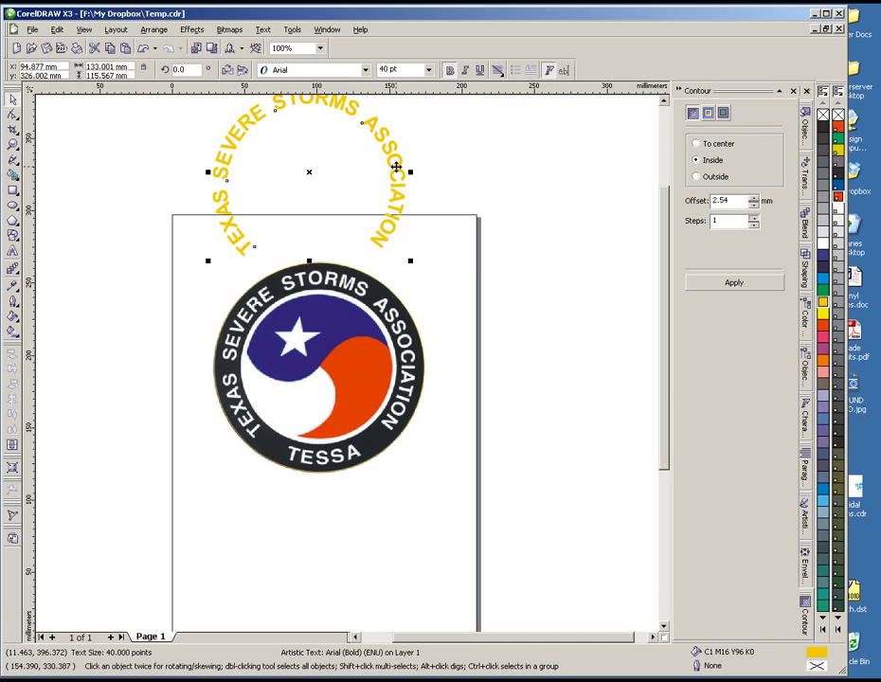
key(ctrl+z)
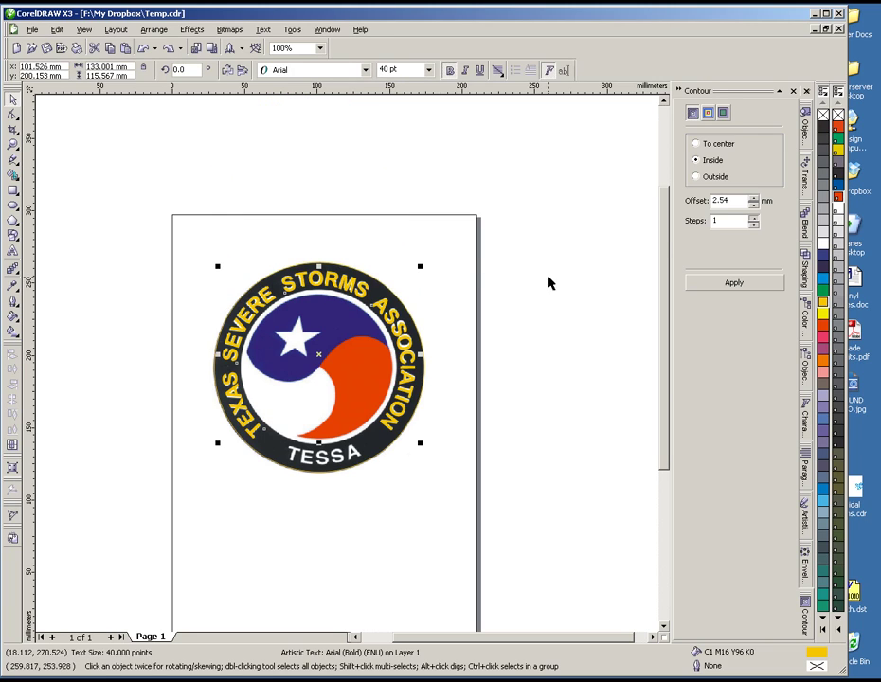
click(466, 289)
- Add the artistic text "TESSA" in the blank area below the round logo
scroll(349, 369, up, 1)
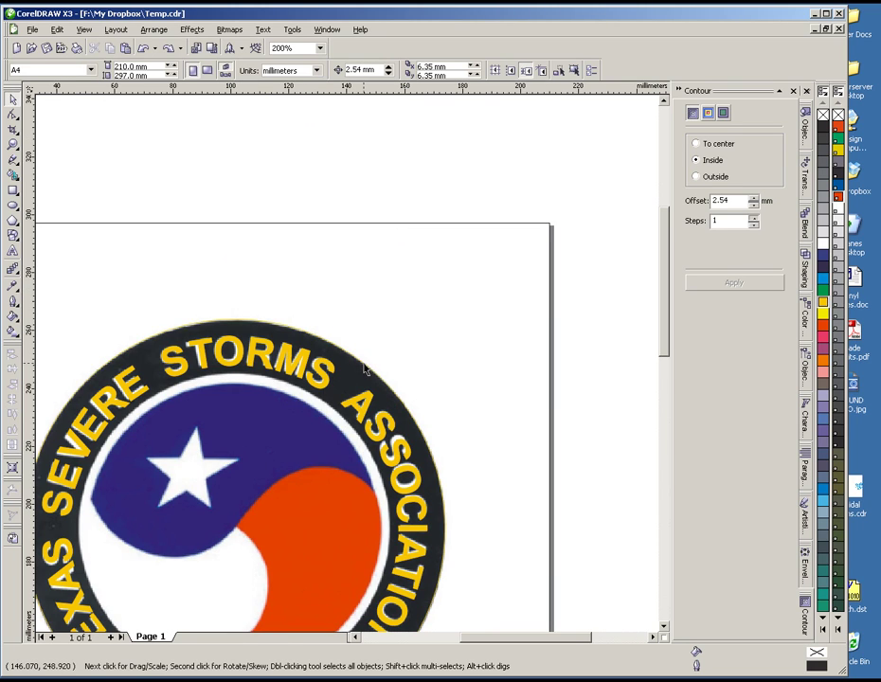
click(364, 365)
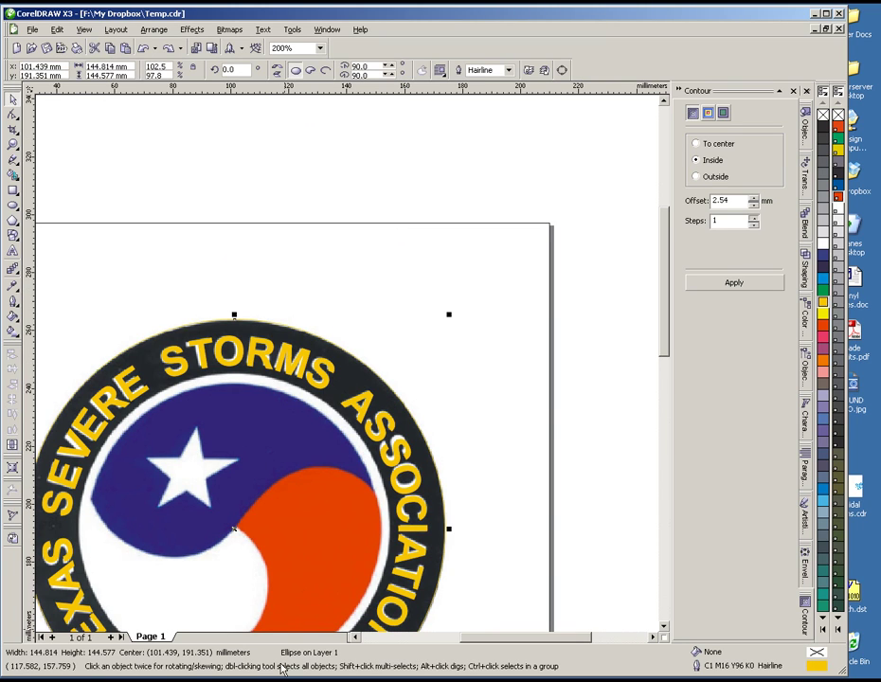
scroll(360, 356, down, 1)
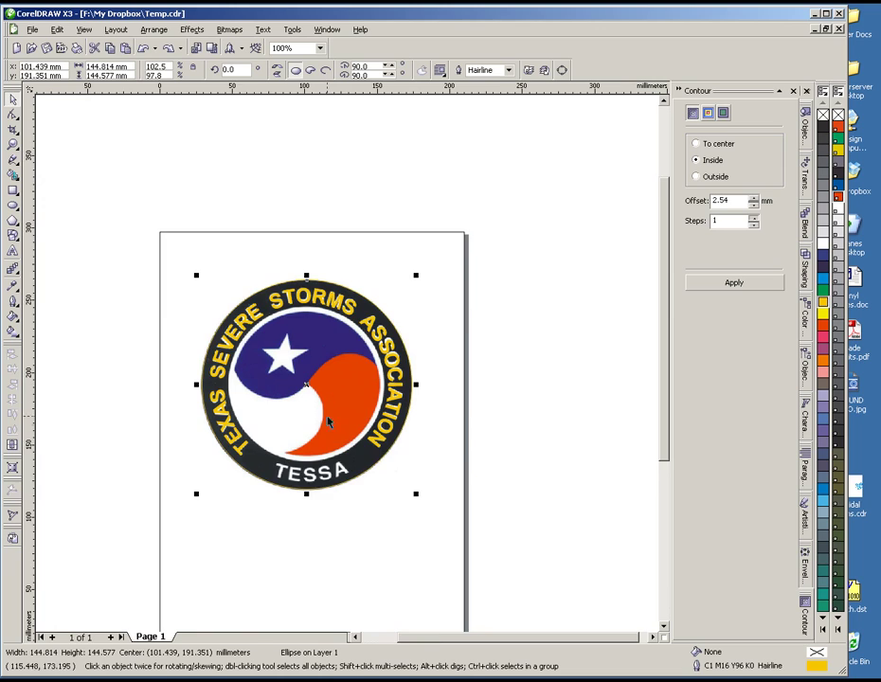
scroll(328, 422, up, 1)
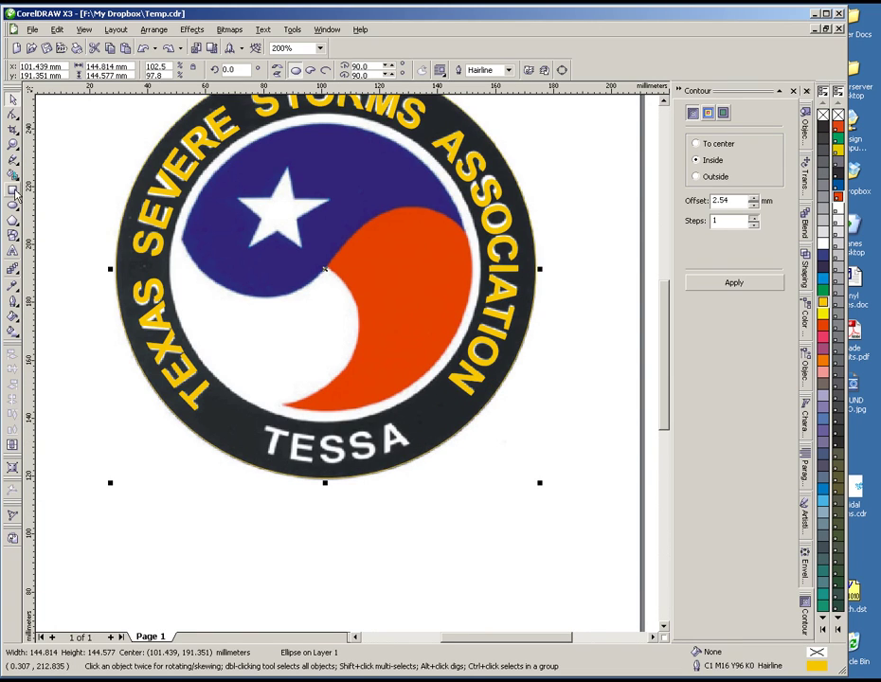
click(13, 251)
click(244, 569)
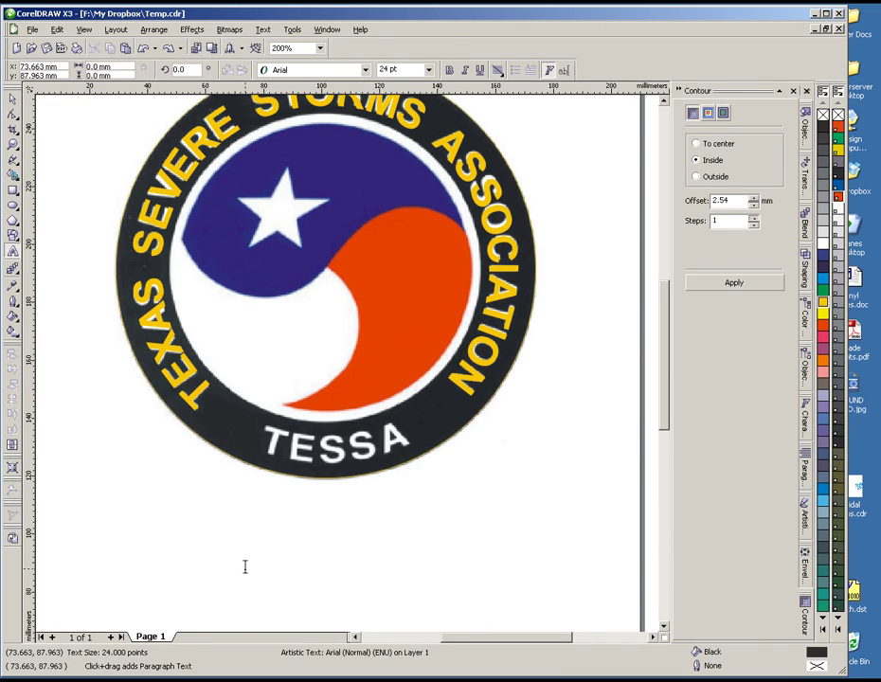
text(TESS)
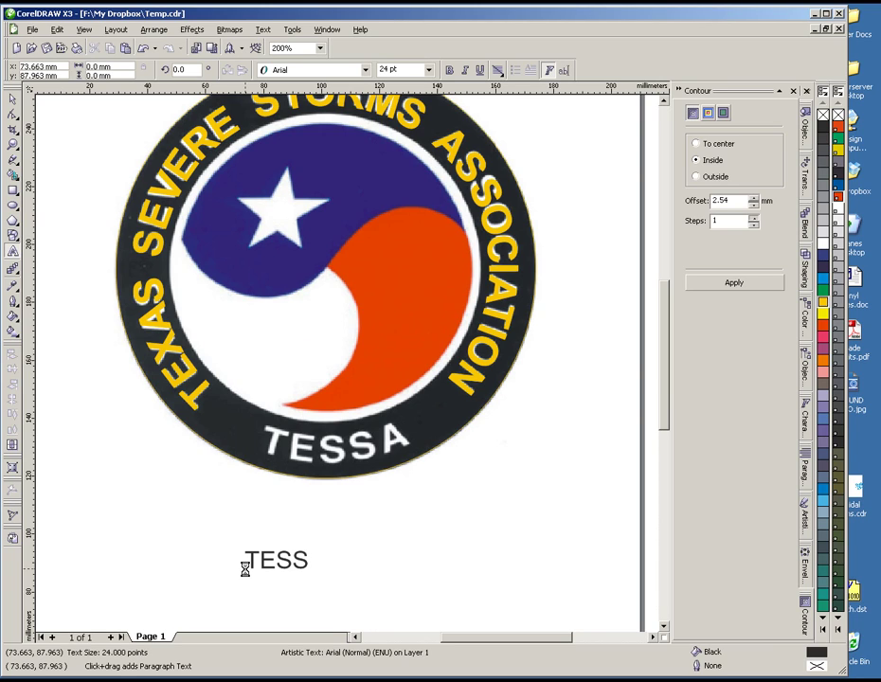
text(A)
click(12, 99)
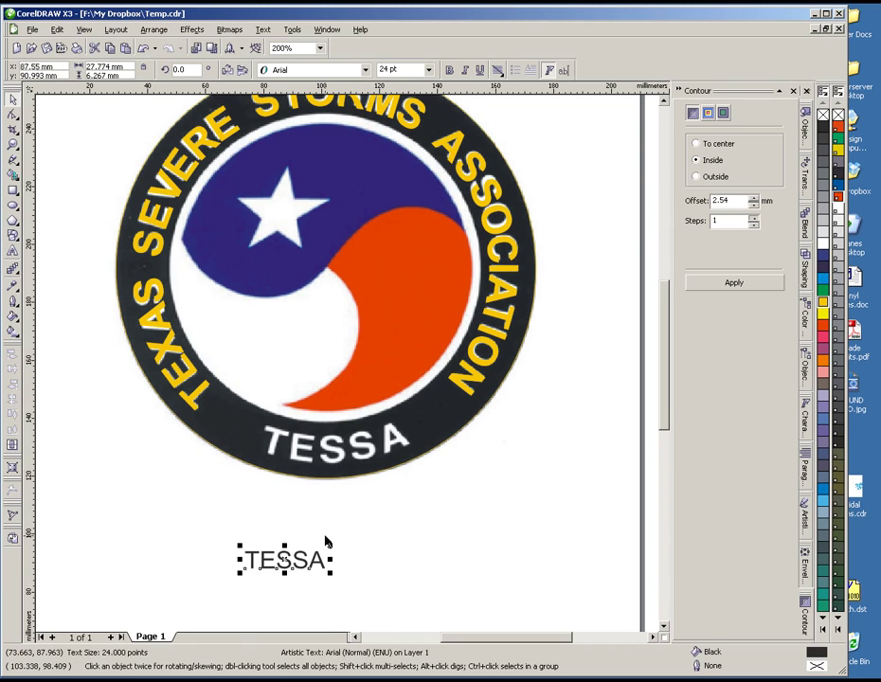
- Set the new "TESSA" text to 40 pt bold and center it just beneath the logo
click(468, 387)
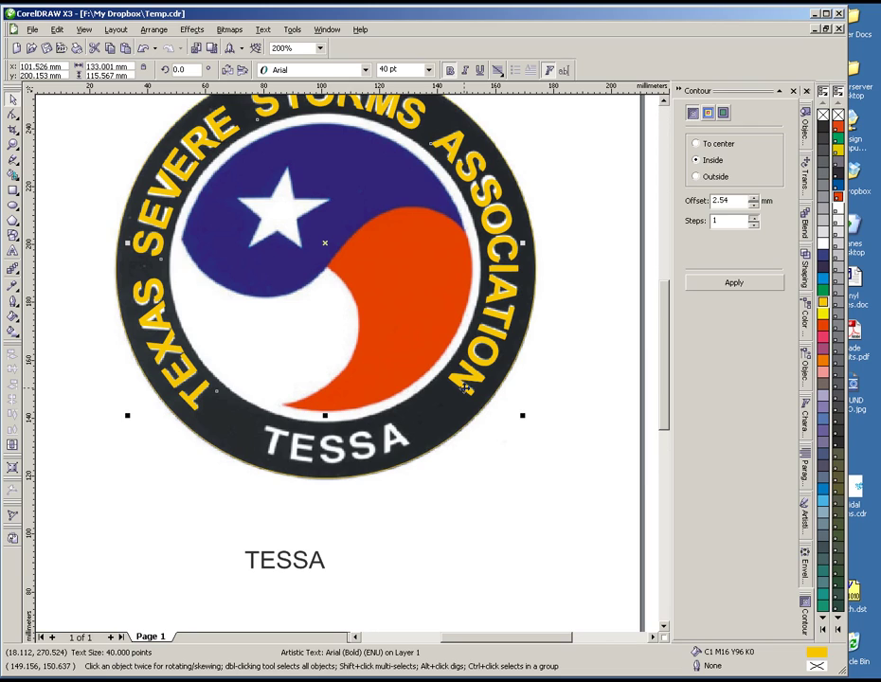
click(295, 561)
click(403, 70)
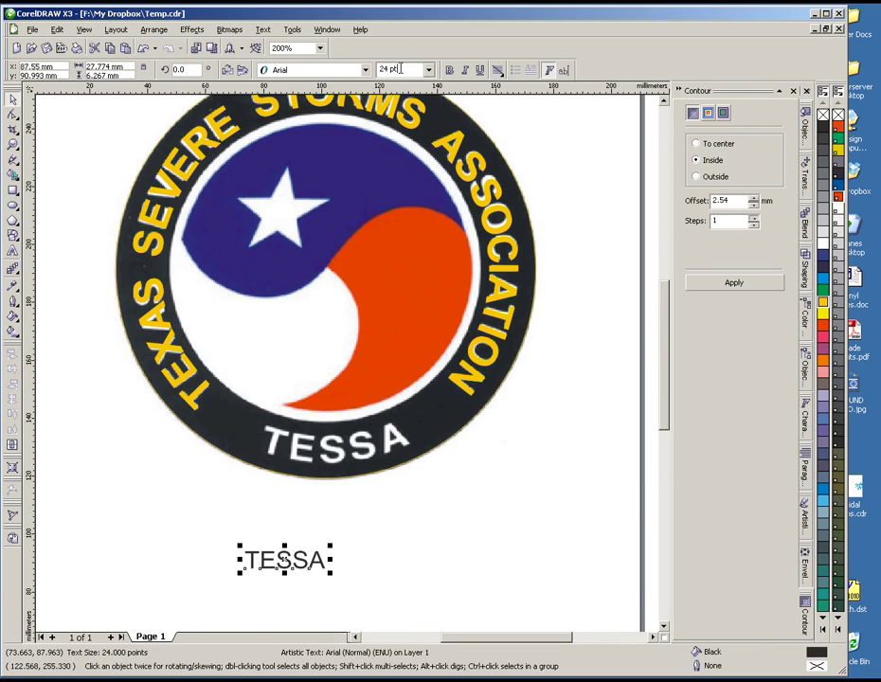
text(40)
click(450, 72)
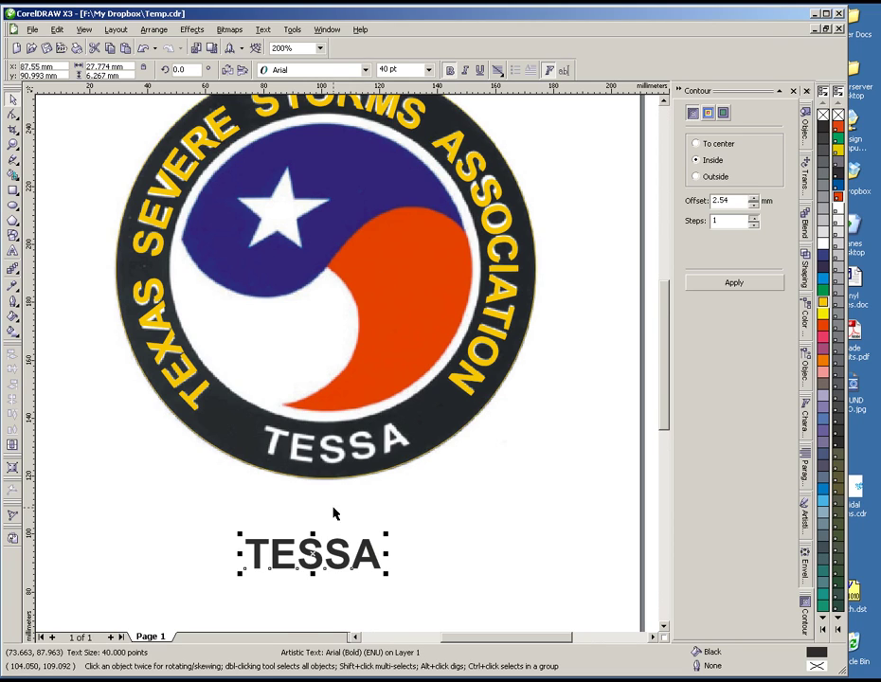
drag(312, 556, 325, 528)
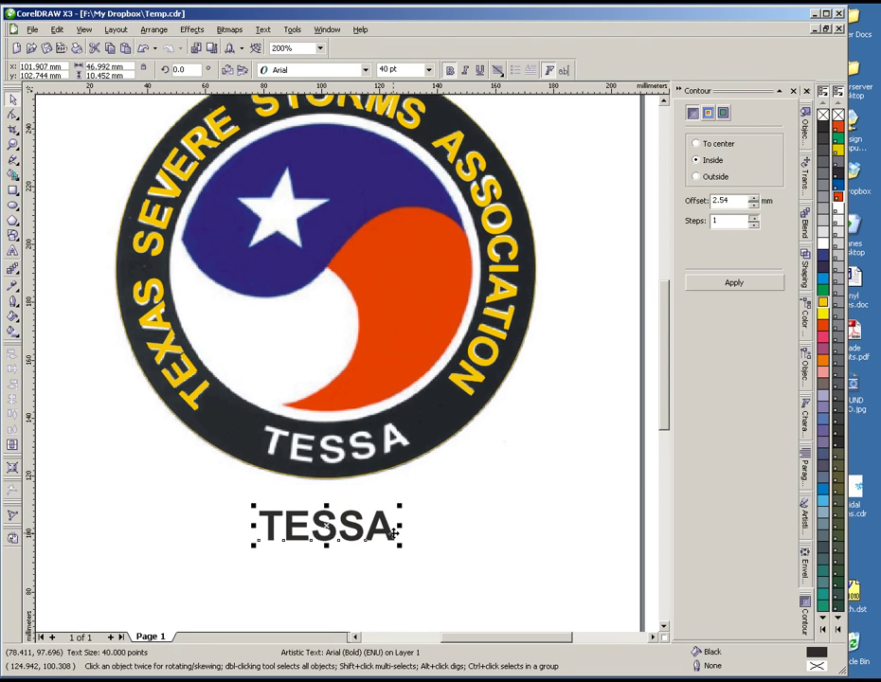
- Fit the "TESSA" text to the path of the logo's outer ellipse
drag(389, 534, 381, 471)
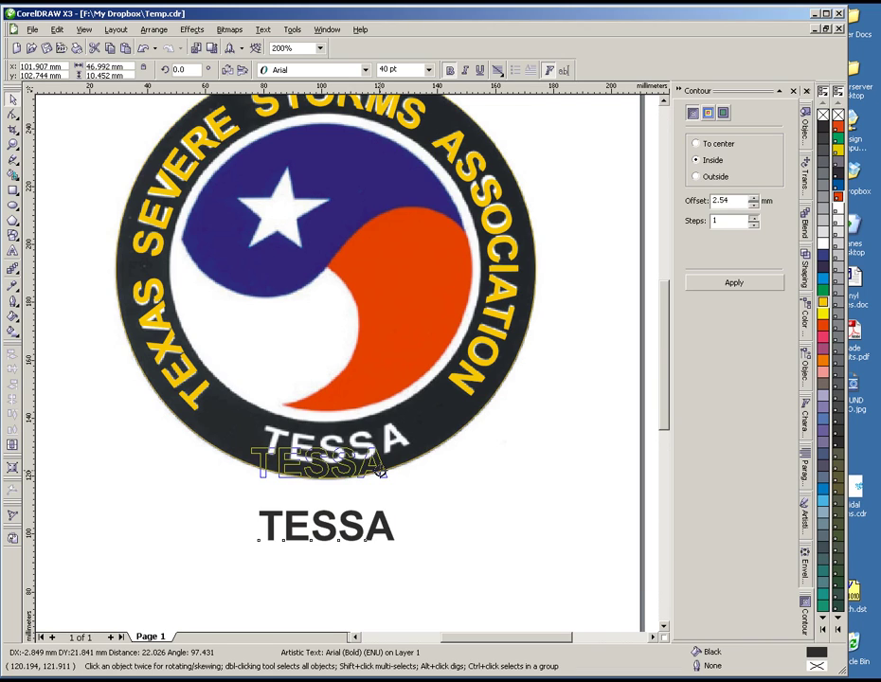
drag(381, 471, 382, 477)
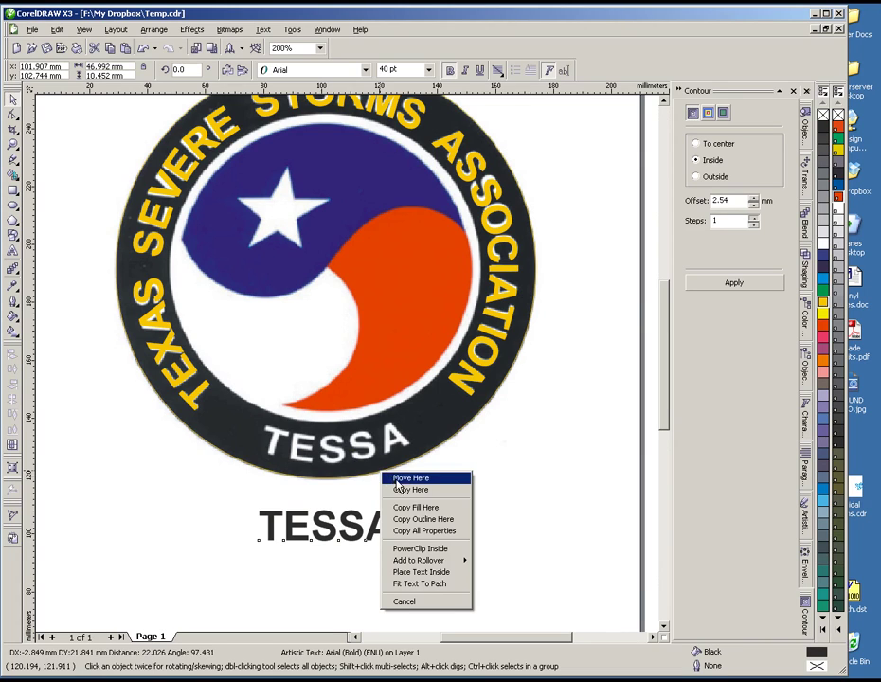
click(431, 584)
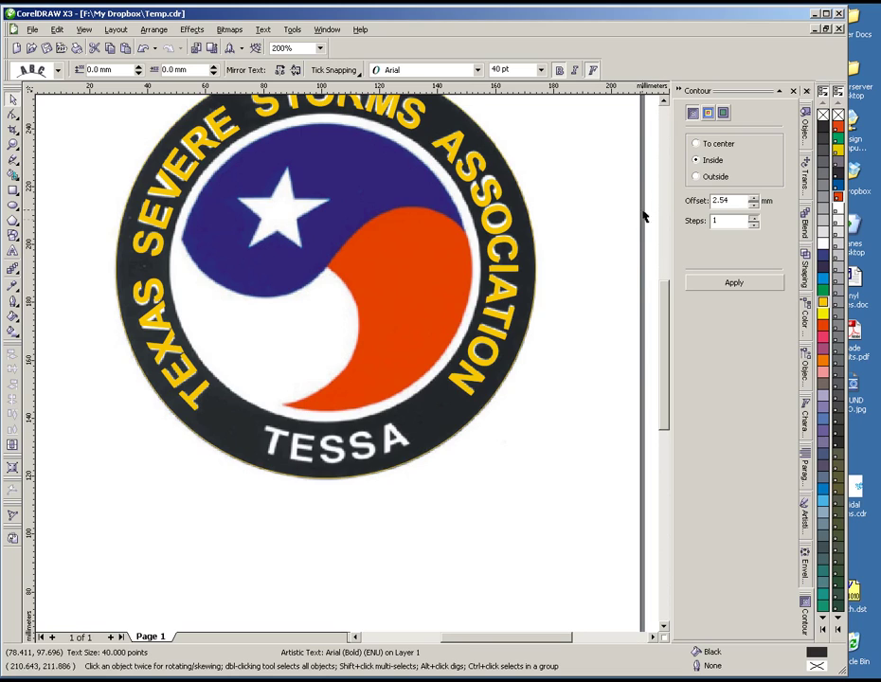
click(664, 104)
click(664, 105)
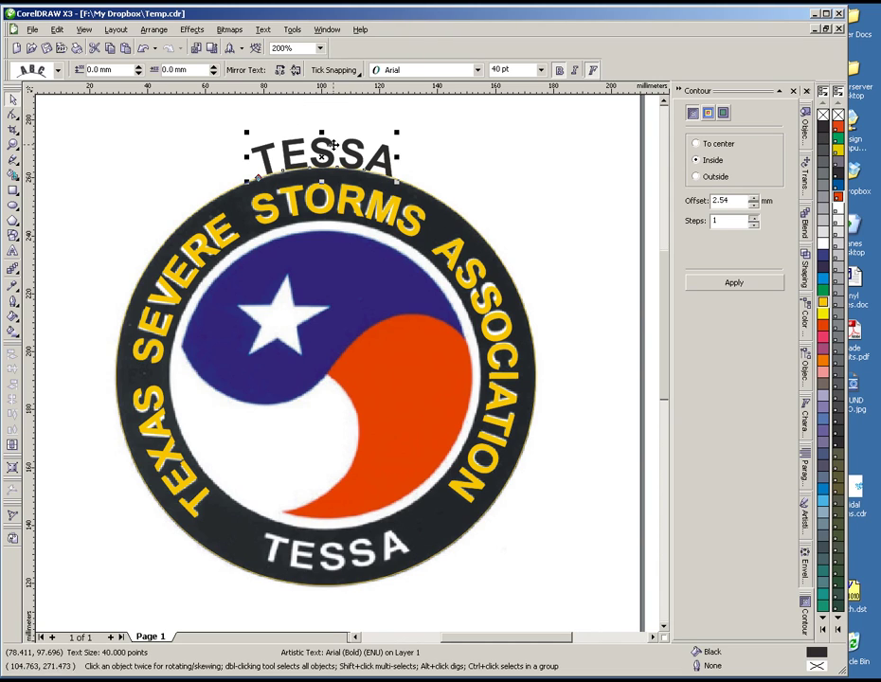
- Mirror the "TESSA" text horizontally and vertically on its path, and fill it with Magenta
click(281, 72)
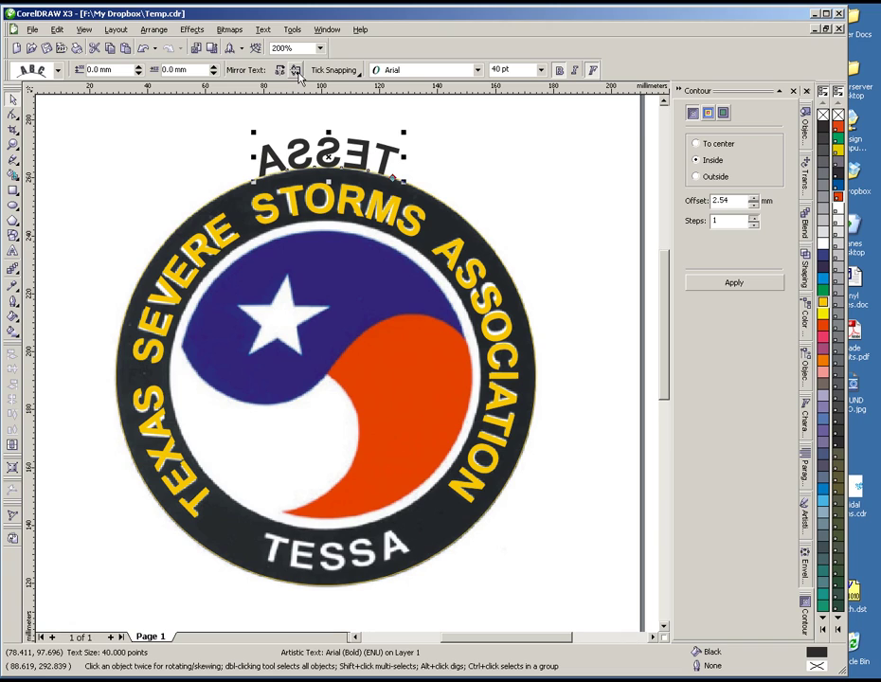
click(298, 74)
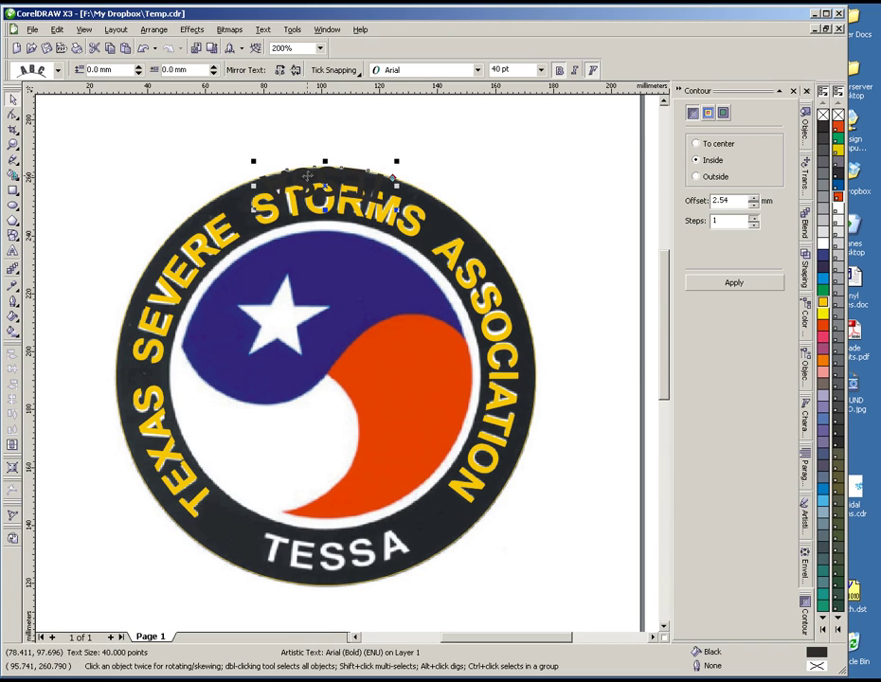
click(822, 335)
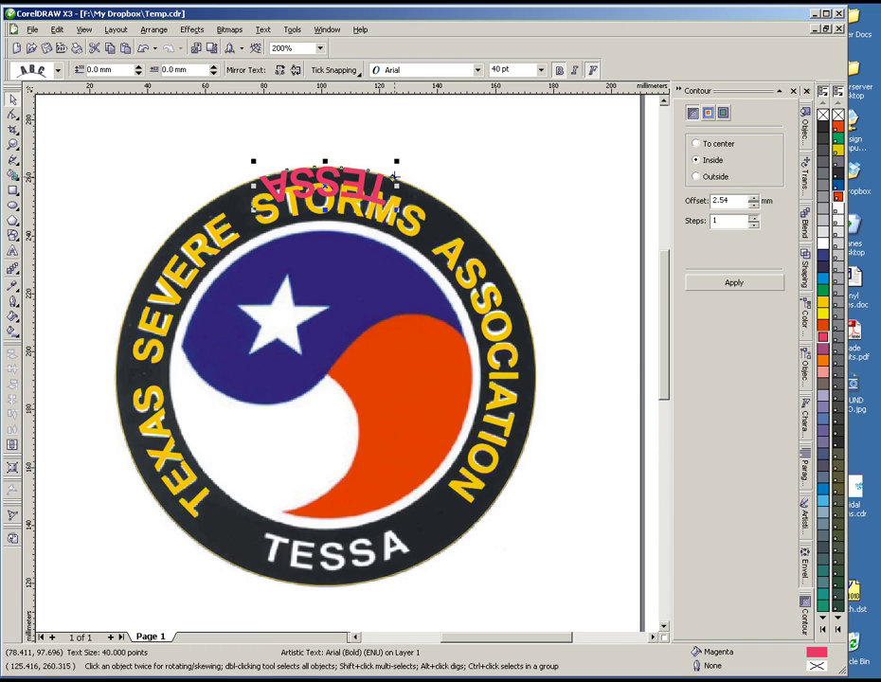
- Slide "TESSA" around the path over the lower bitmap lettering, with a -6.35 mm distance from path and 207.242 mm offset
drag(395, 176, 235, 537)
drag(297, 555, 391, 568)
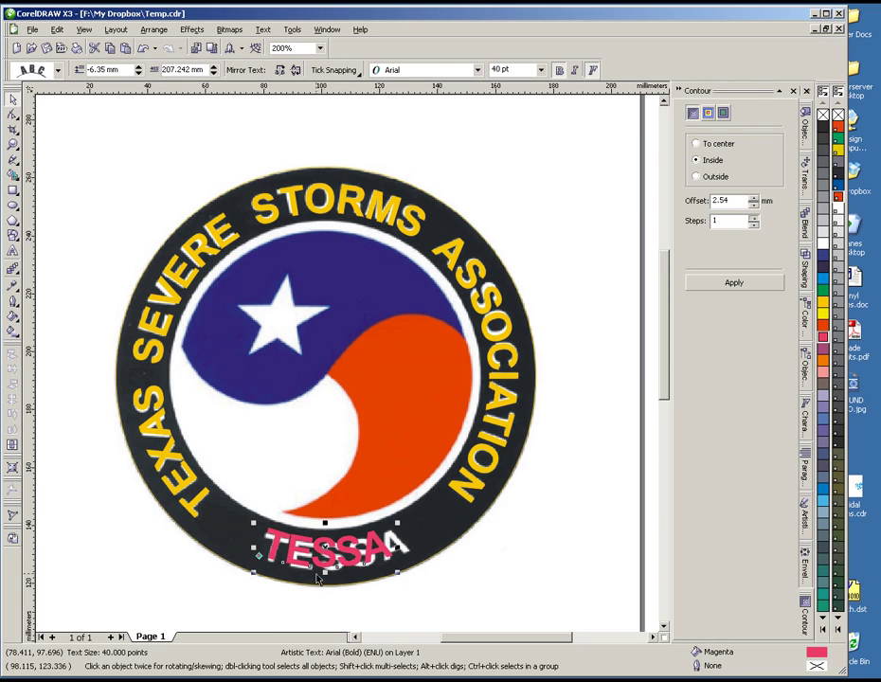
scroll(341, 568, up, 2)
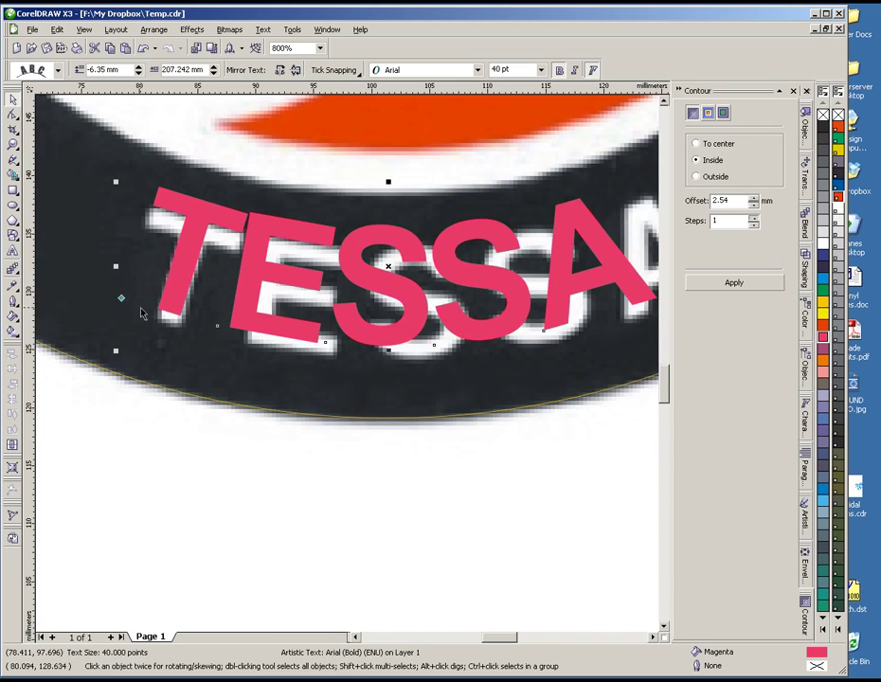
- Slide "TESSA" along and closer to its path, with a -5.309 mm distance from path and 209.232 mm offset
drag(121, 299, 404, 354)
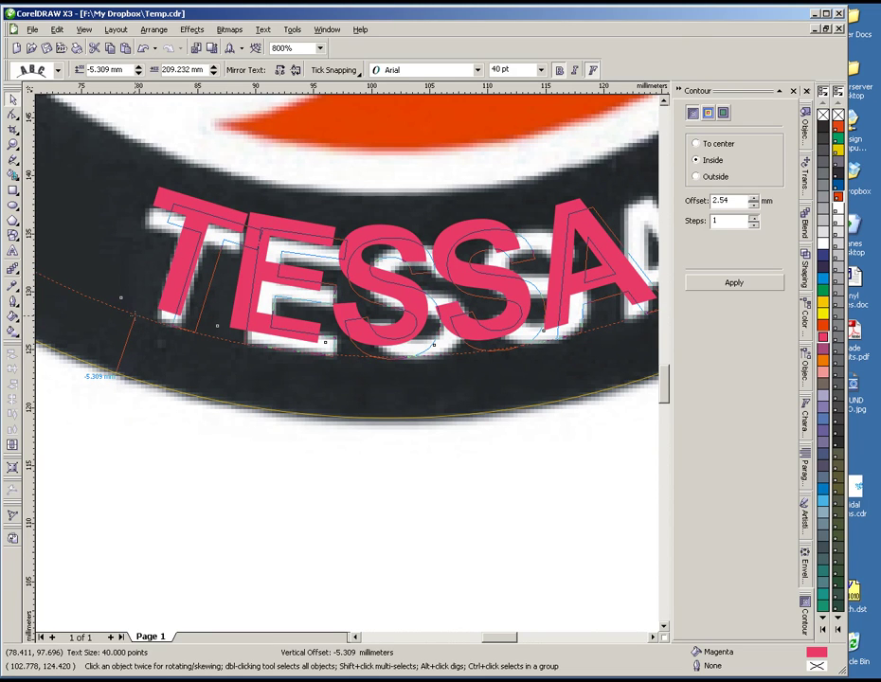
drag(136, 316, 136, 320)
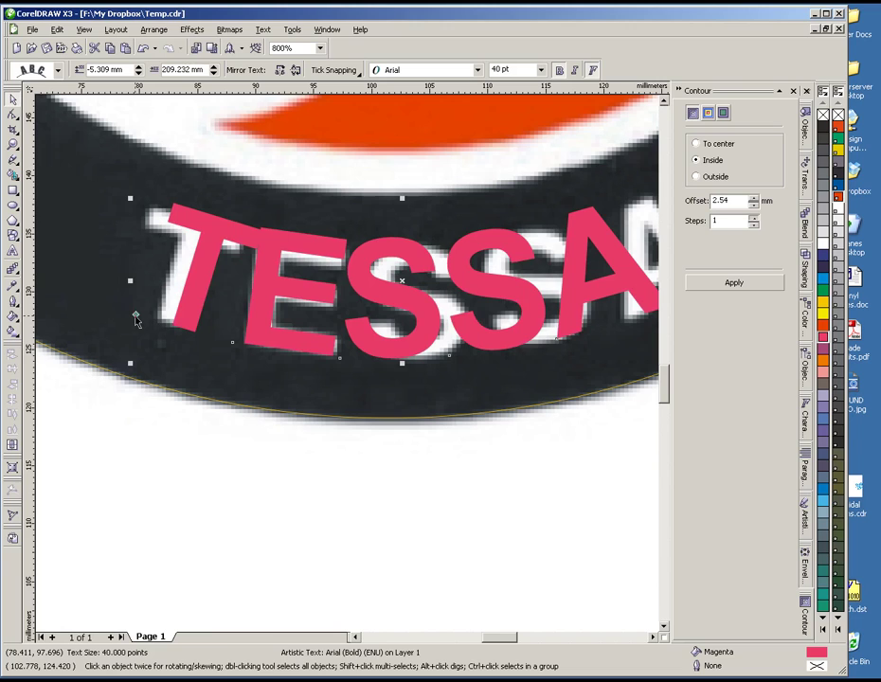
scroll(360, 238, down, 1)
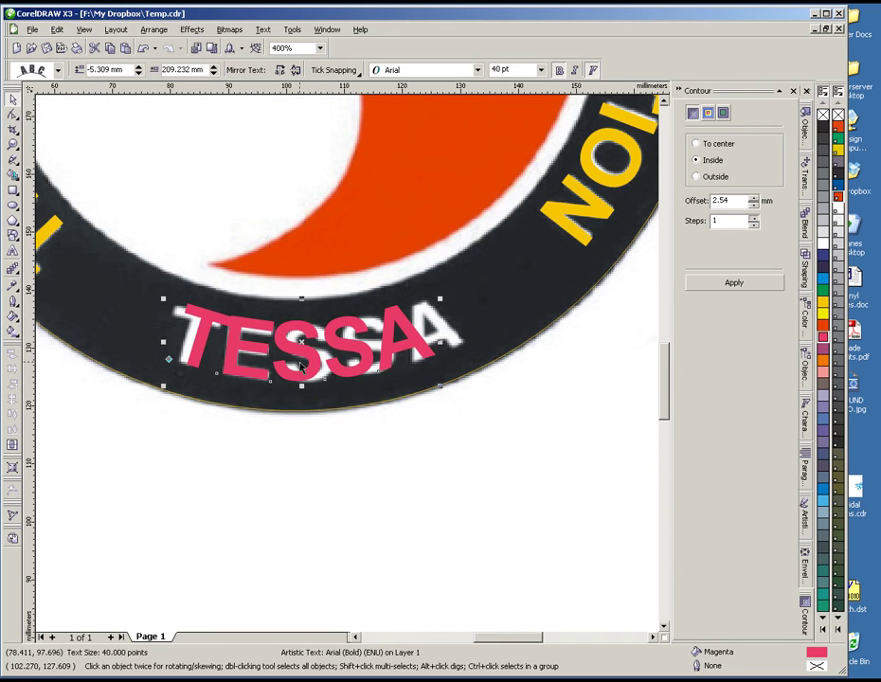
scroll(348, 369, up, 1)
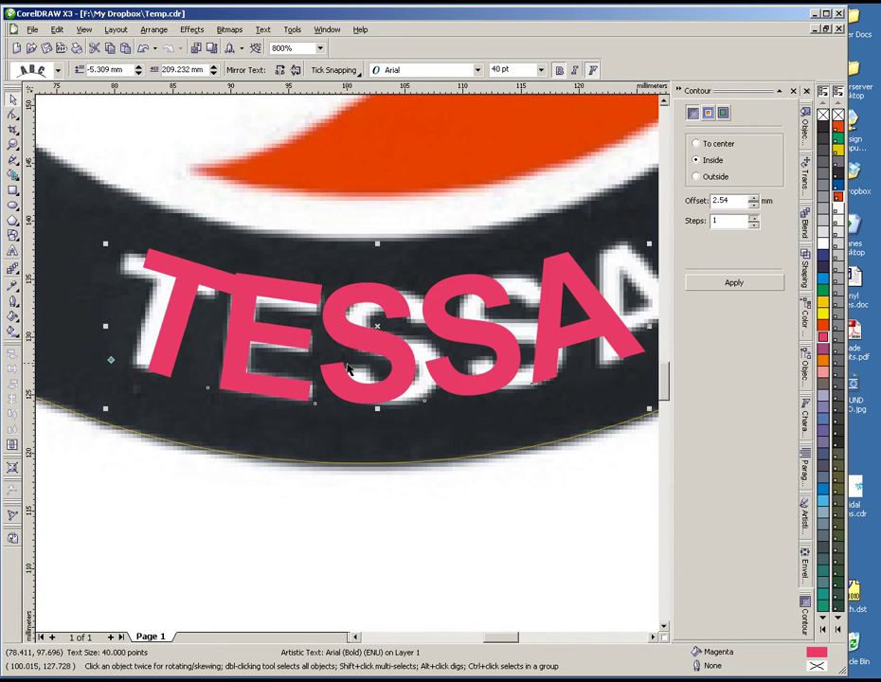
- Reposition the T, both S letters and the A of "TESSA" individually with the Shape tool to match the bitmap lettering
click(12, 116)
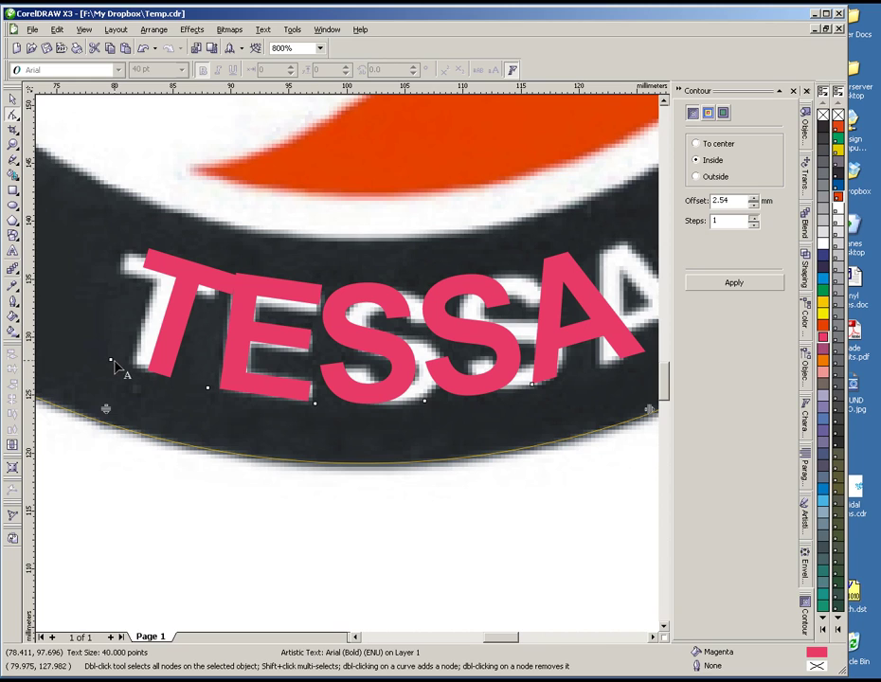
drag(112, 363, 96, 357)
drag(315, 405, 339, 408)
drag(425, 400, 471, 399)
drag(533, 383, 604, 375)
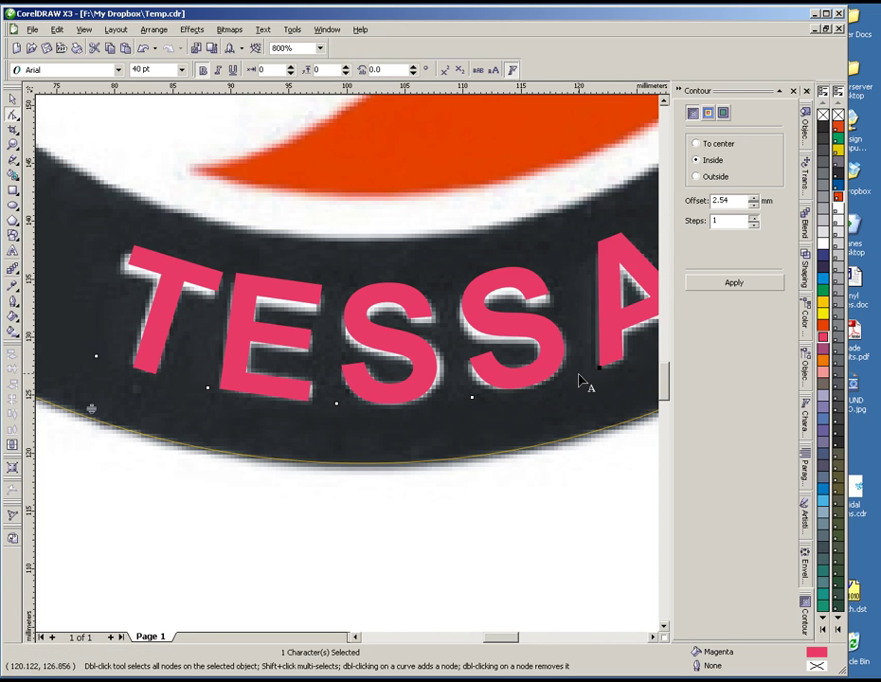
key(F3)
scroll(352, 372, down, 1)
scroll(354, 367, up, 1)
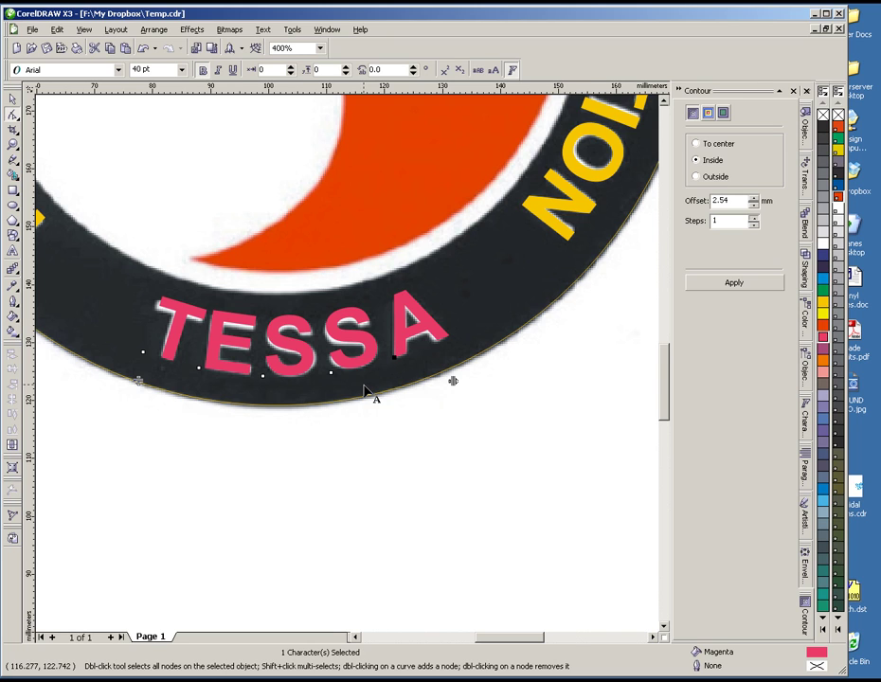
scroll(364, 389, down, 2)
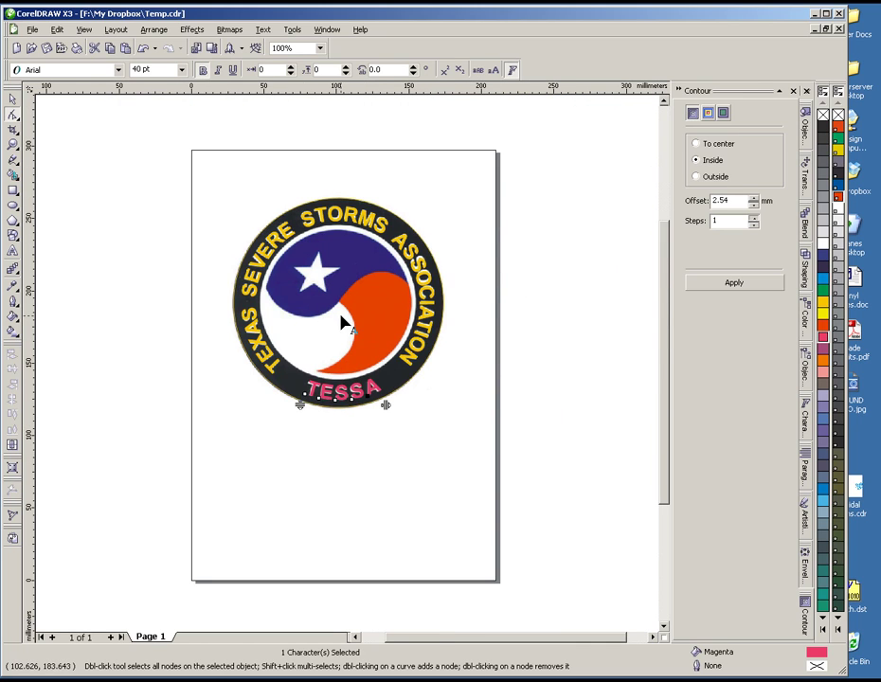
scroll(343, 322, up, 1)
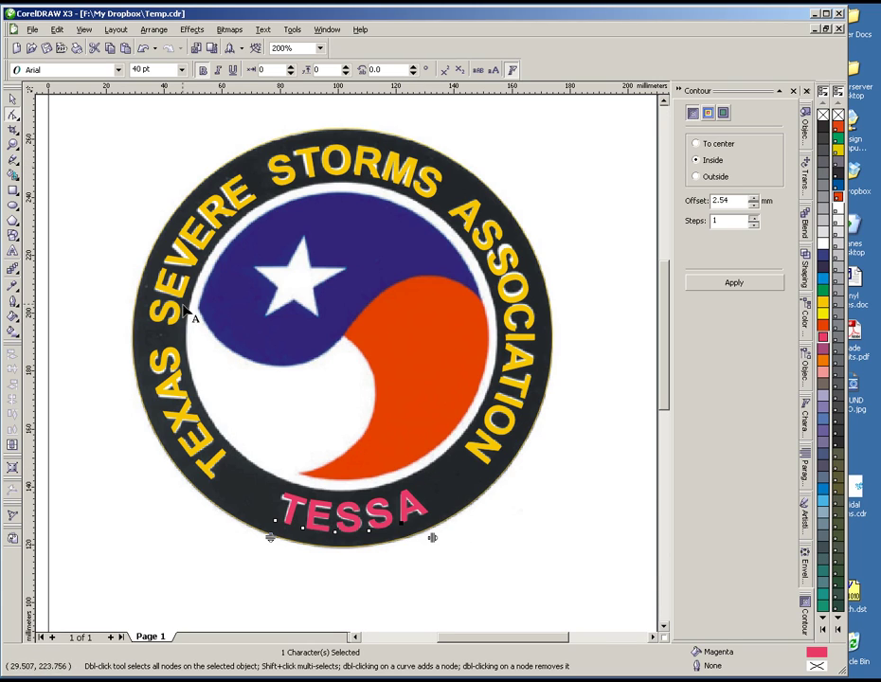
click(360, 528)
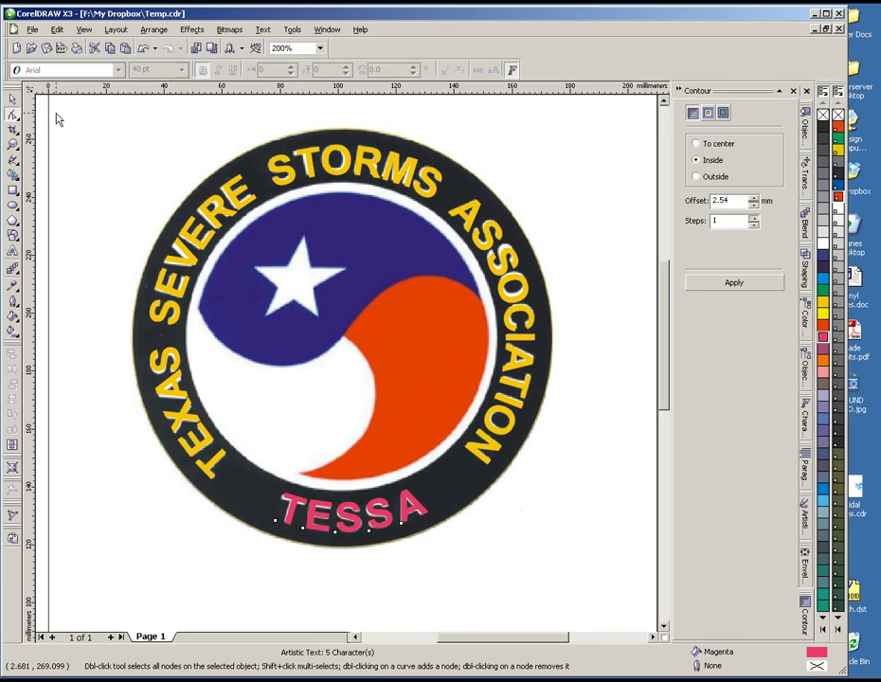
- Break the "TESSA" text apart from the outer ellipse it is fitted to
click(13, 100)
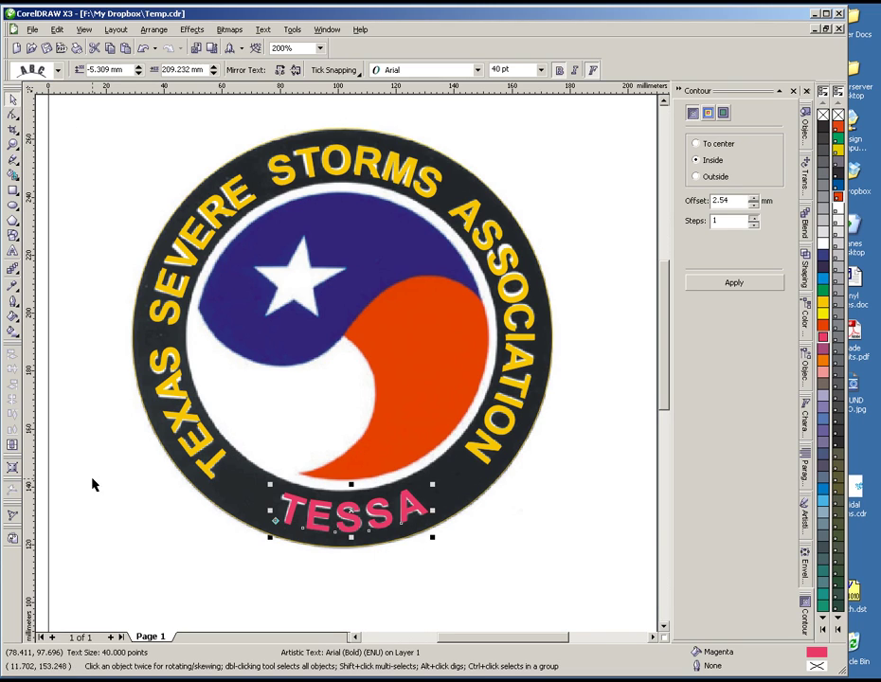
click(117, 568)
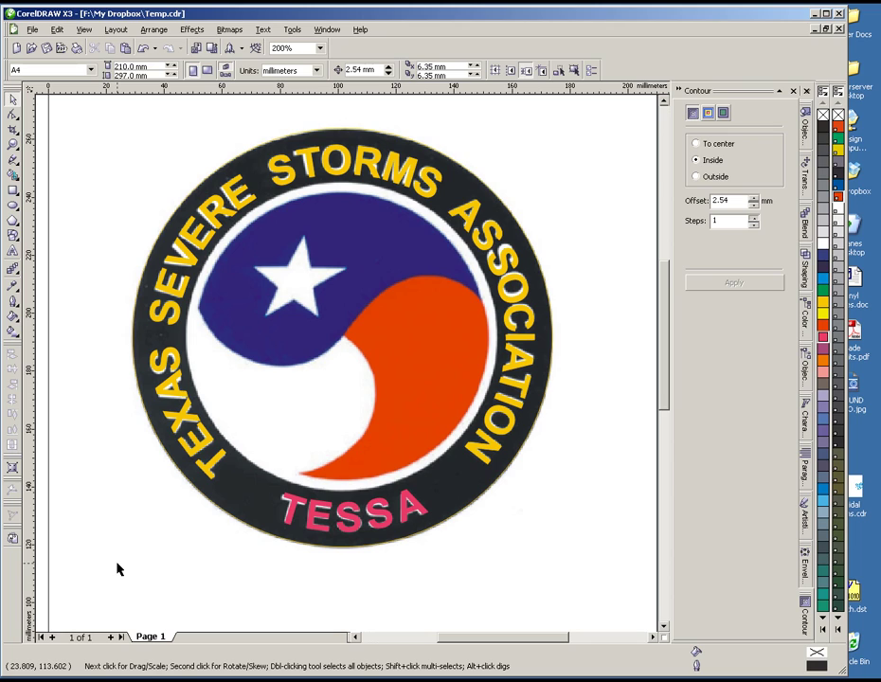
click(310, 514)
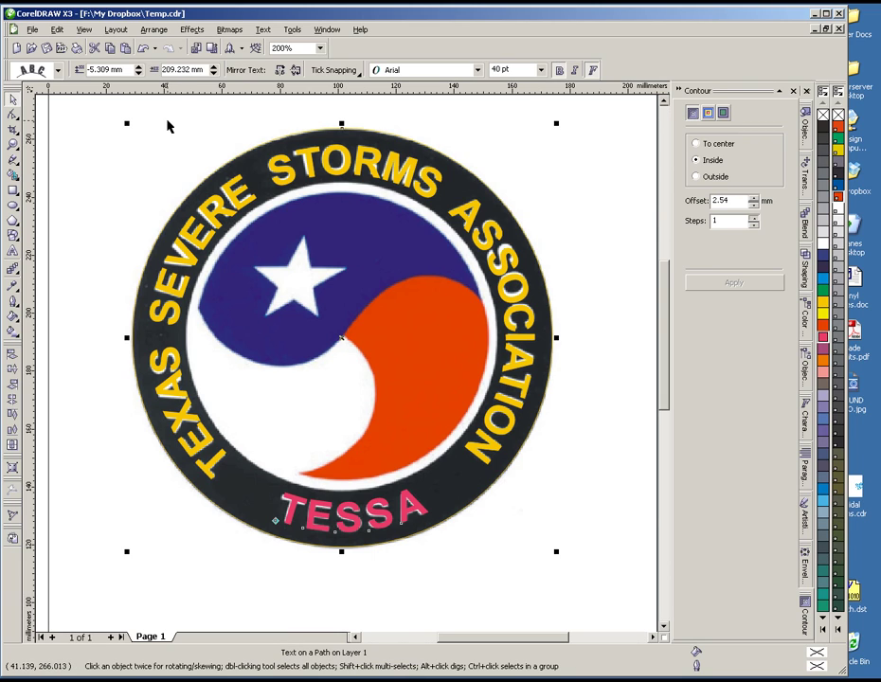
click(154, 29)
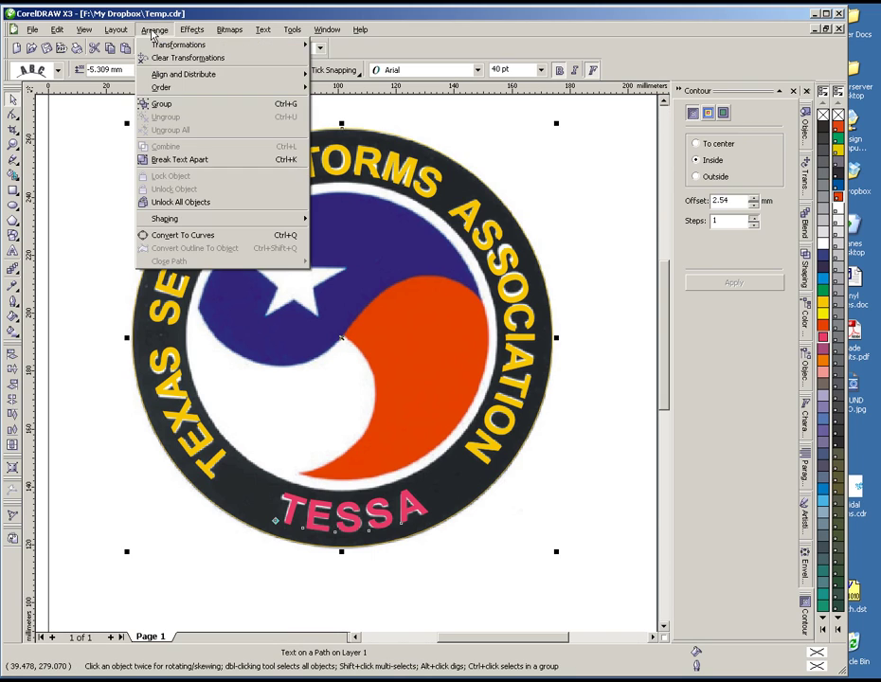
click(195, 161)
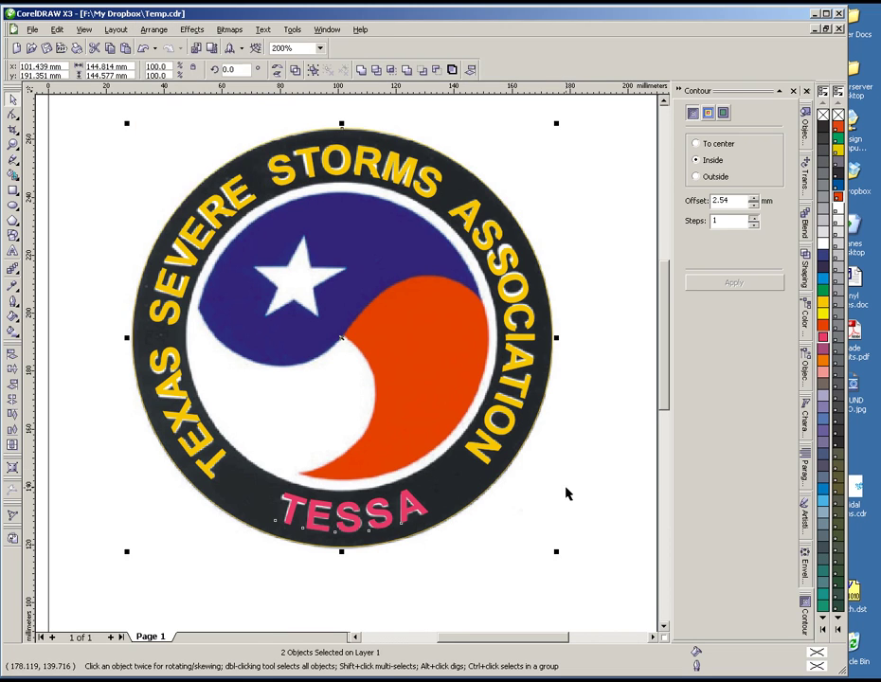
click(488, 539)
- Fill the "TESSA" text with the same yellow as the upper lettering, C1 M16 Y96 K0
click(411, 513)
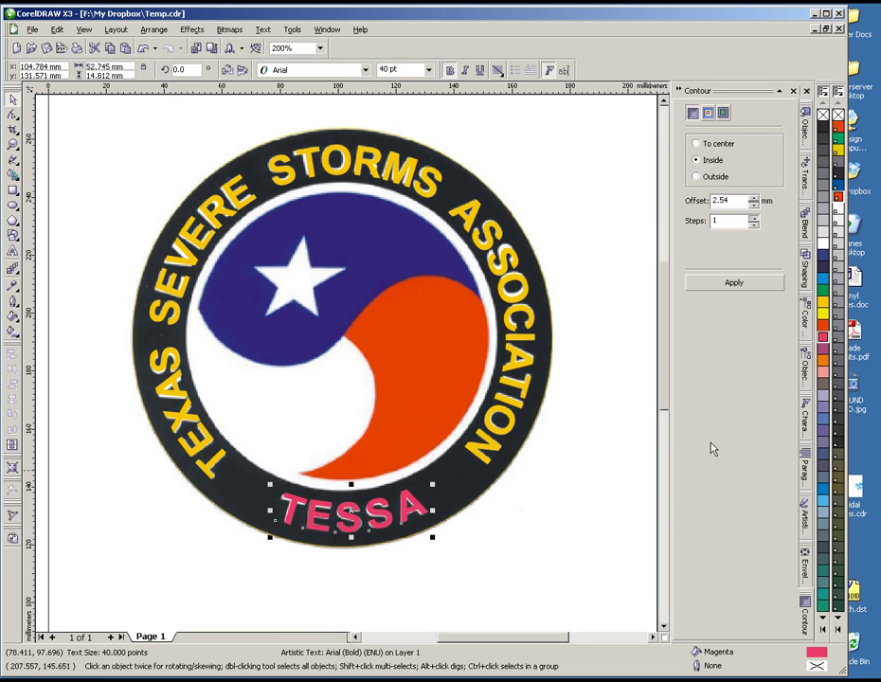
key(ctrl+shift+a)
click(247, 379)
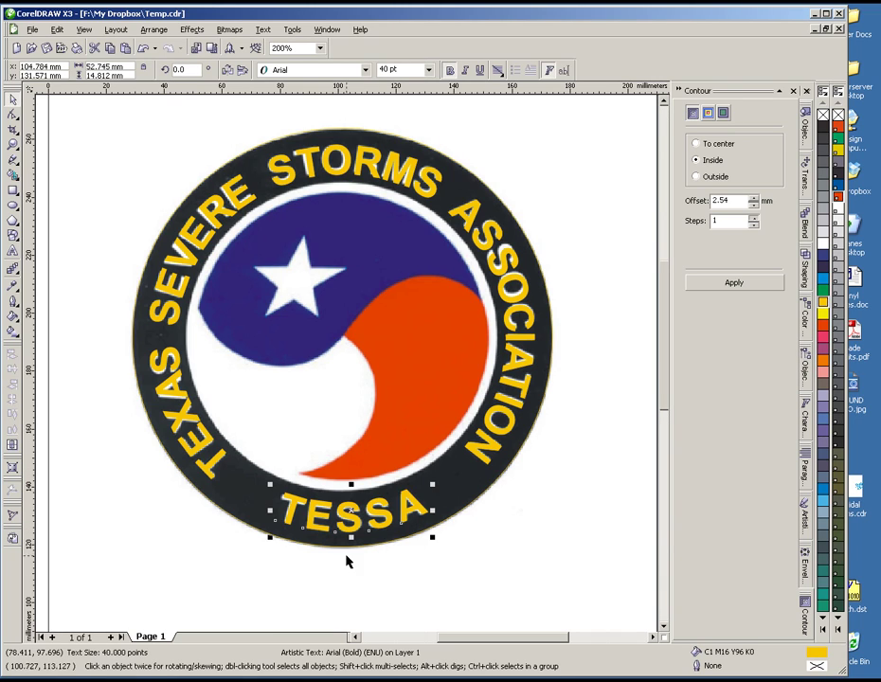
- Make a concentric scaled-down copy of the outer ellipse, about 107.2 by 107.1 mm, along the black ring's inner edge
click(465, 514)
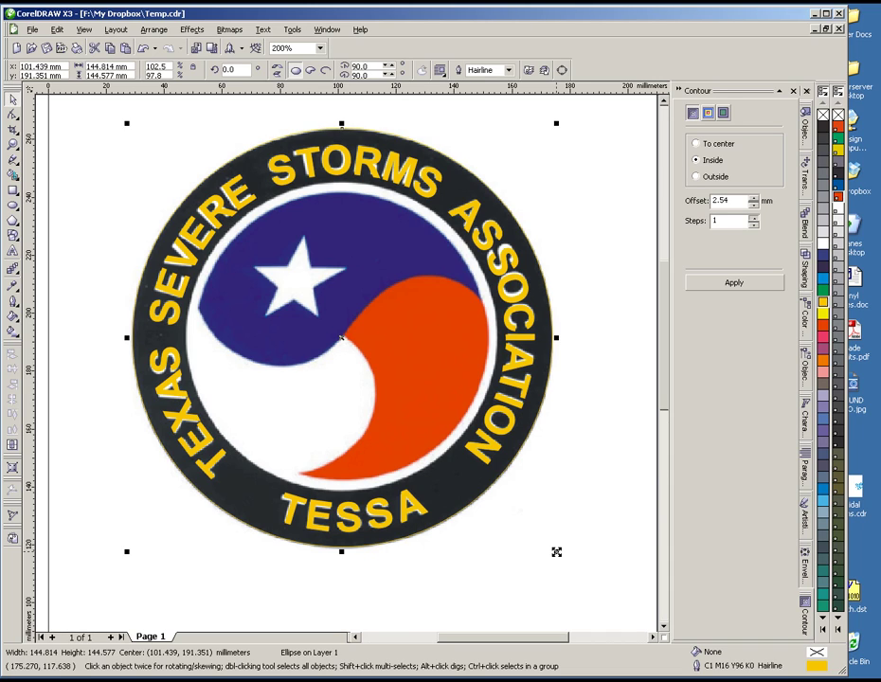
drag(556, 551, 506, 497)
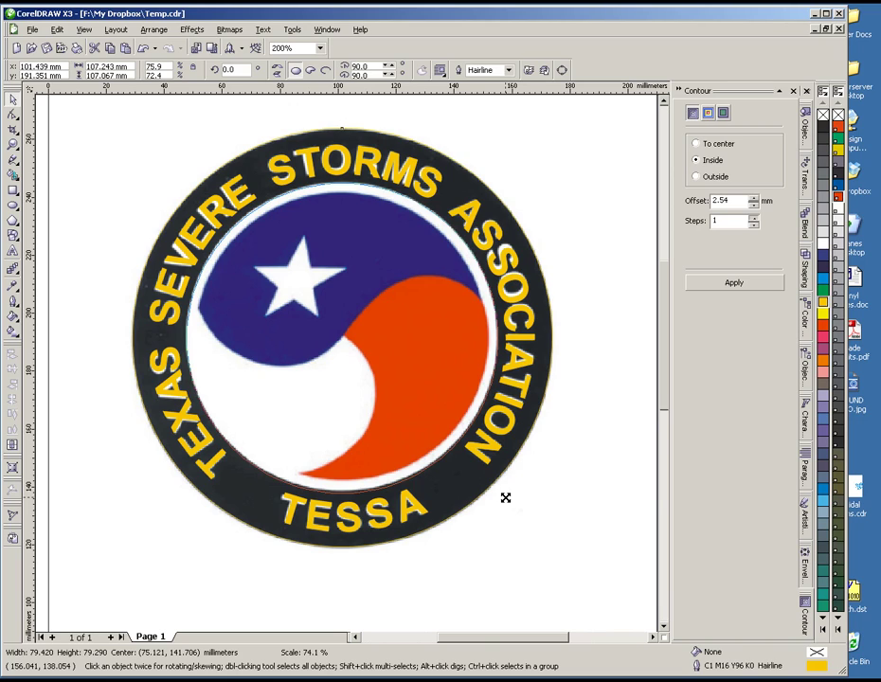
drag(505, 497, 507, 504)
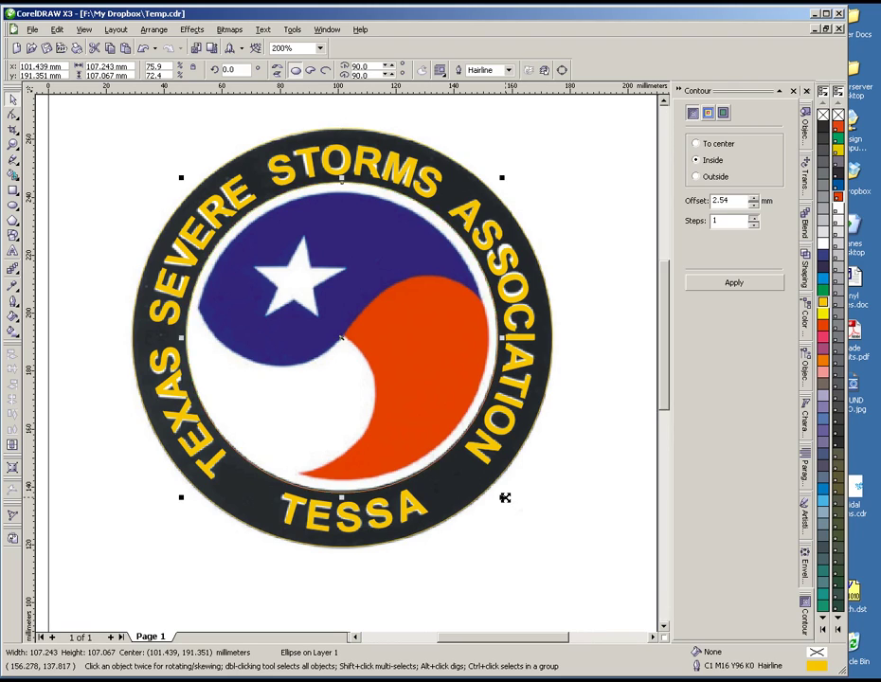
click(422, 472)
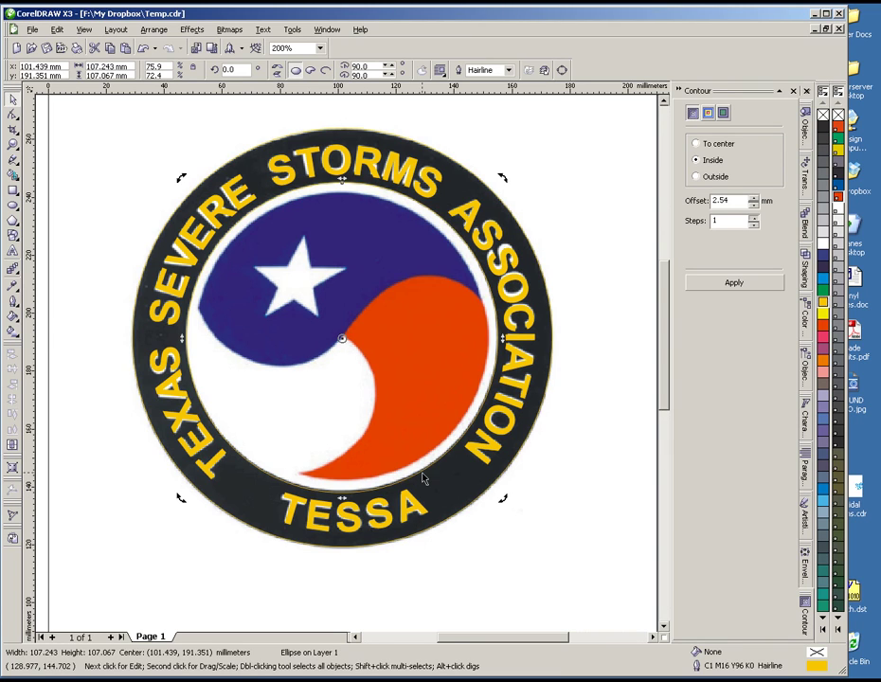
click(461, 524)
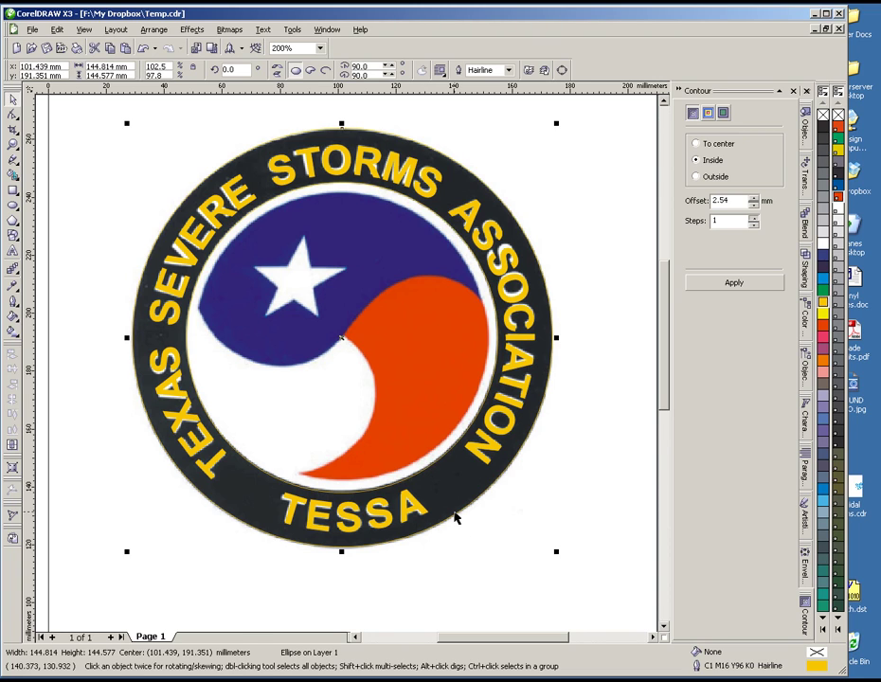
click(479, 519)
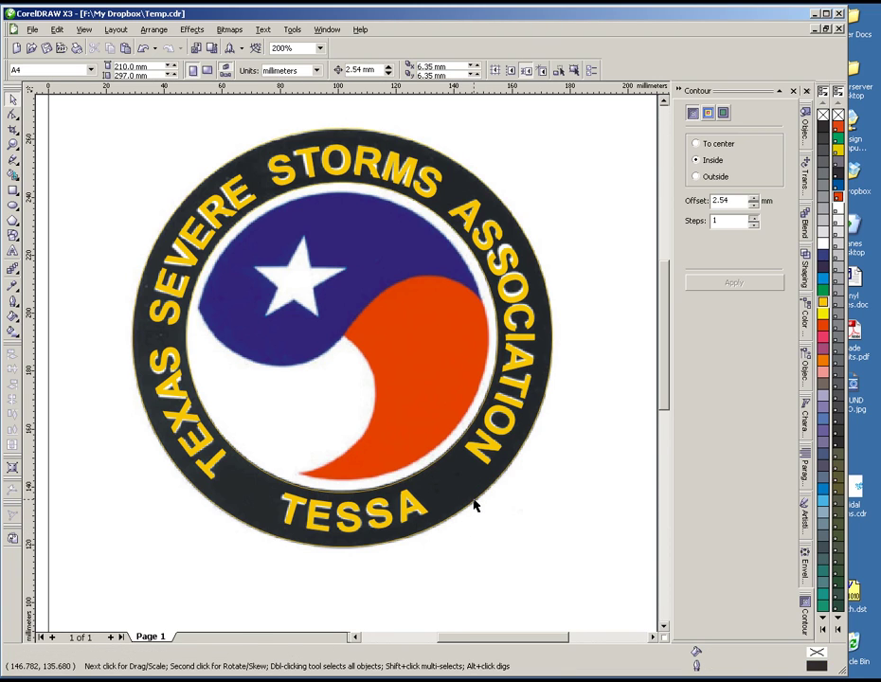
click(453, 483)
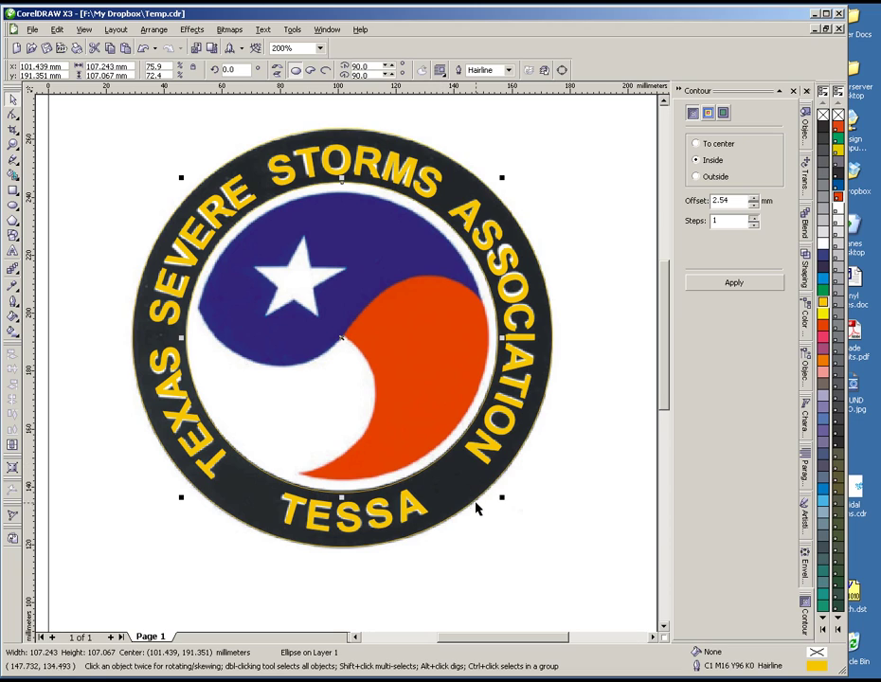
click(476, 509)
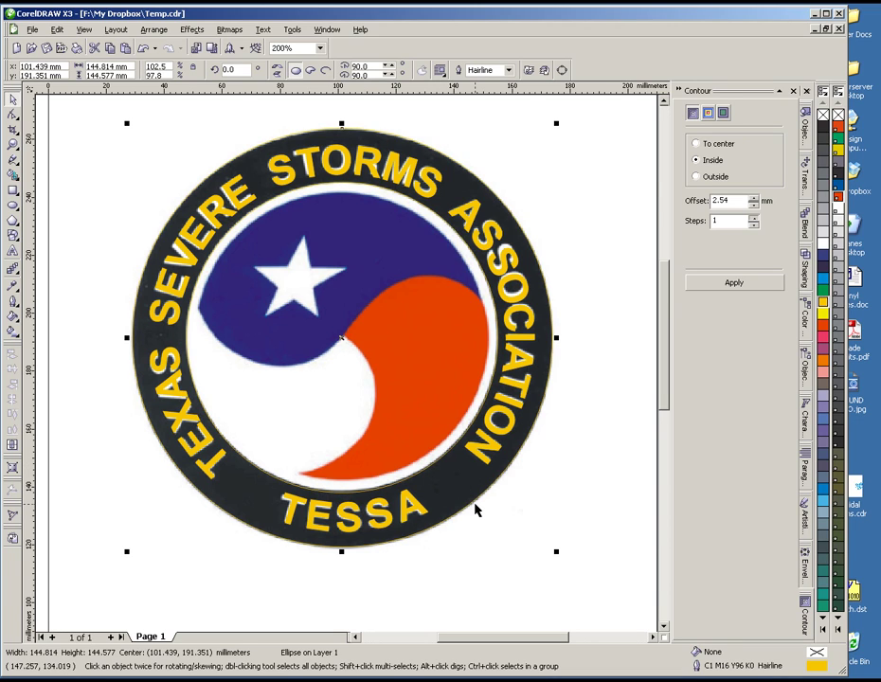
- Combine the inner and outer ellipses into a single ring and fill it with Cyan
click(432, 470)
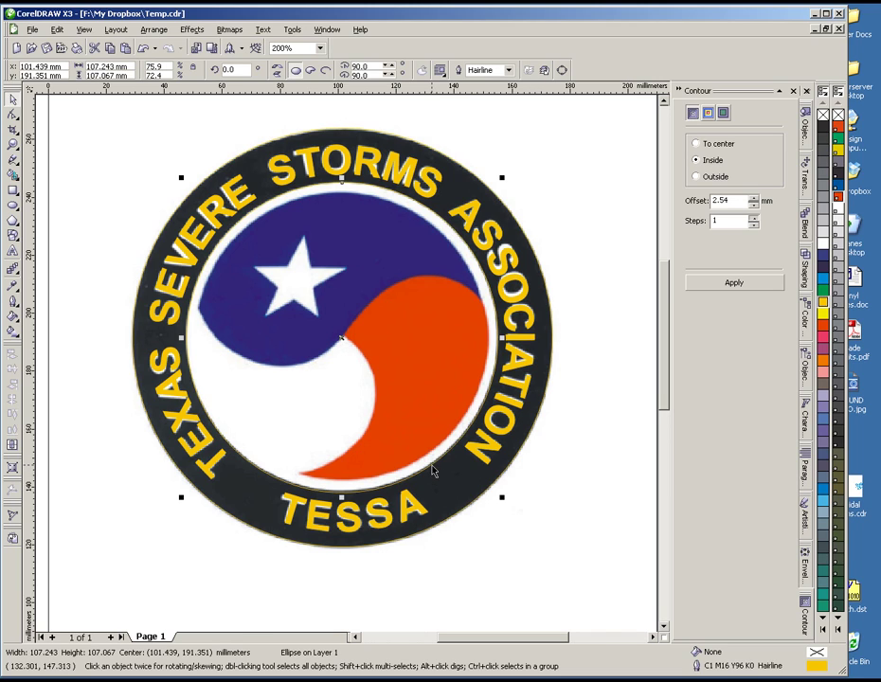
shift+click(458, 516)
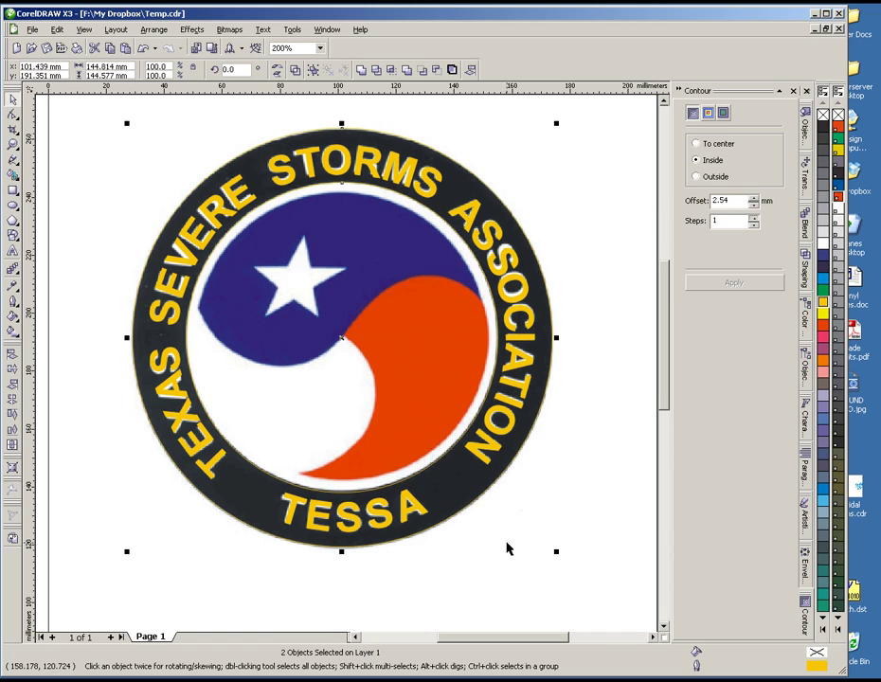
click(295, 72)
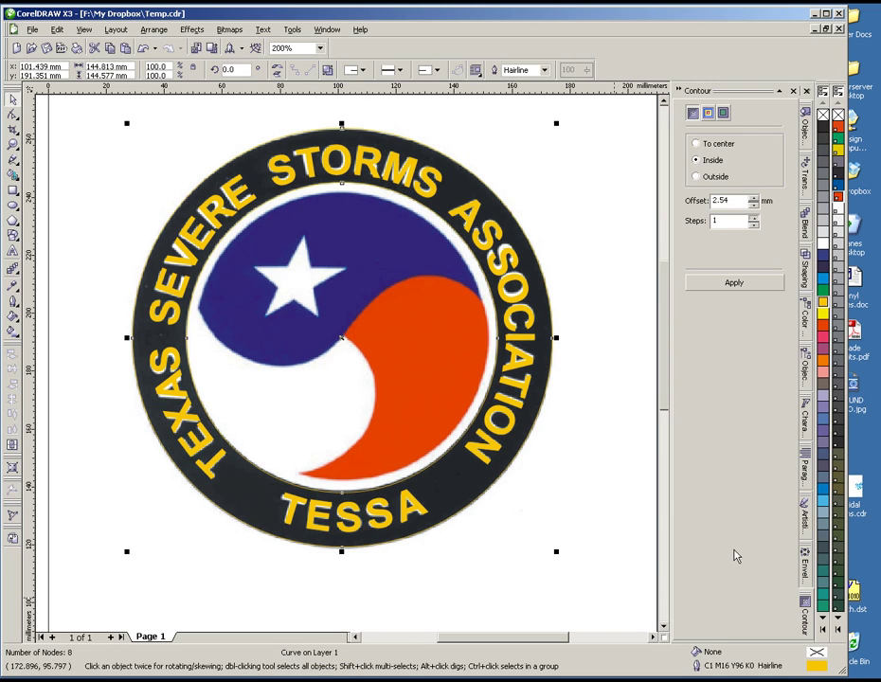
click(826, 281)
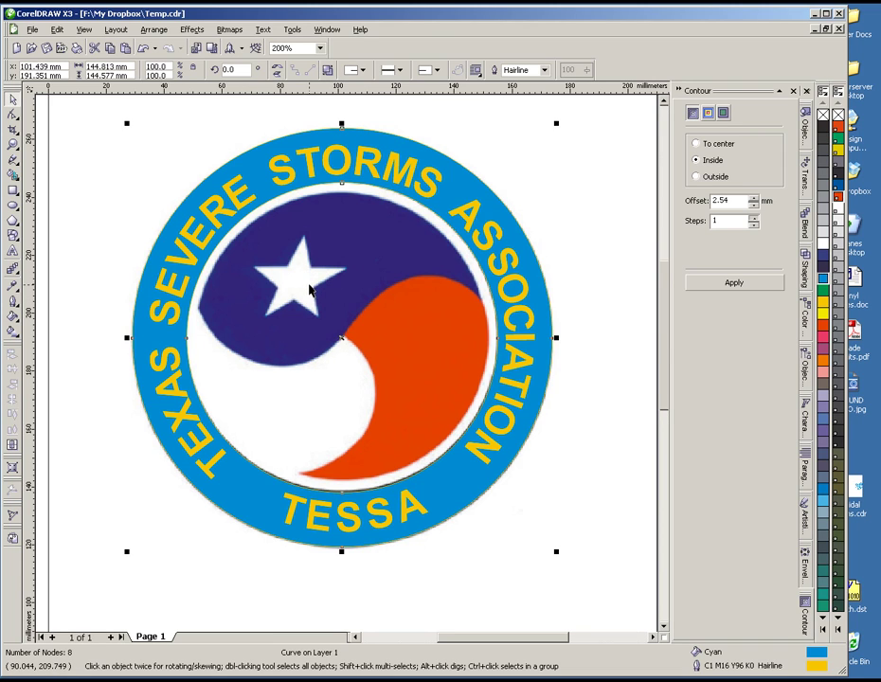
- Trace the white star in the blue area with the Bezier tool as a closed ten-node outline
scroll(347, 369, up, 1)
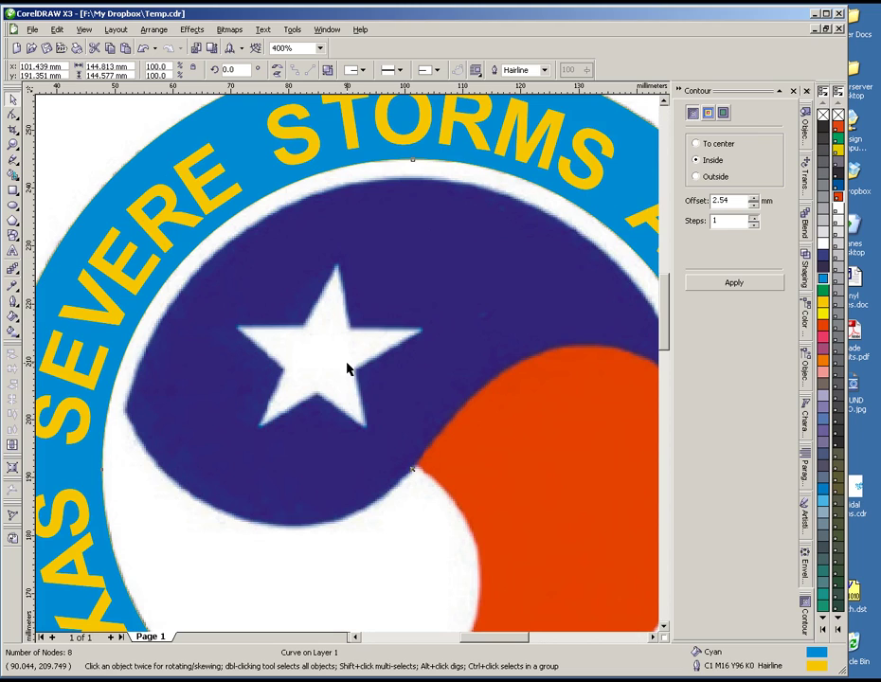
click(17, 167)
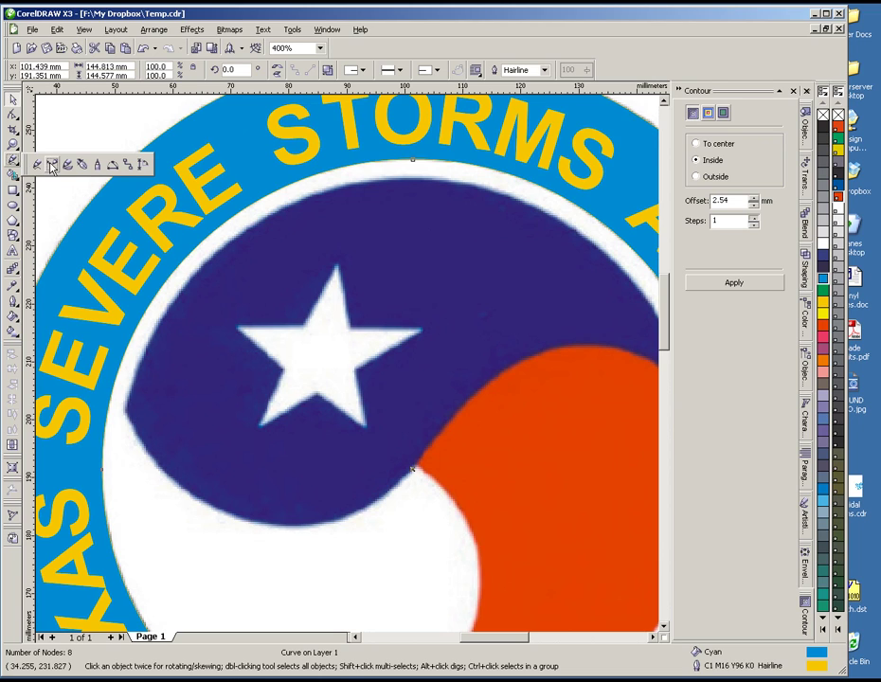
click(52, 168)
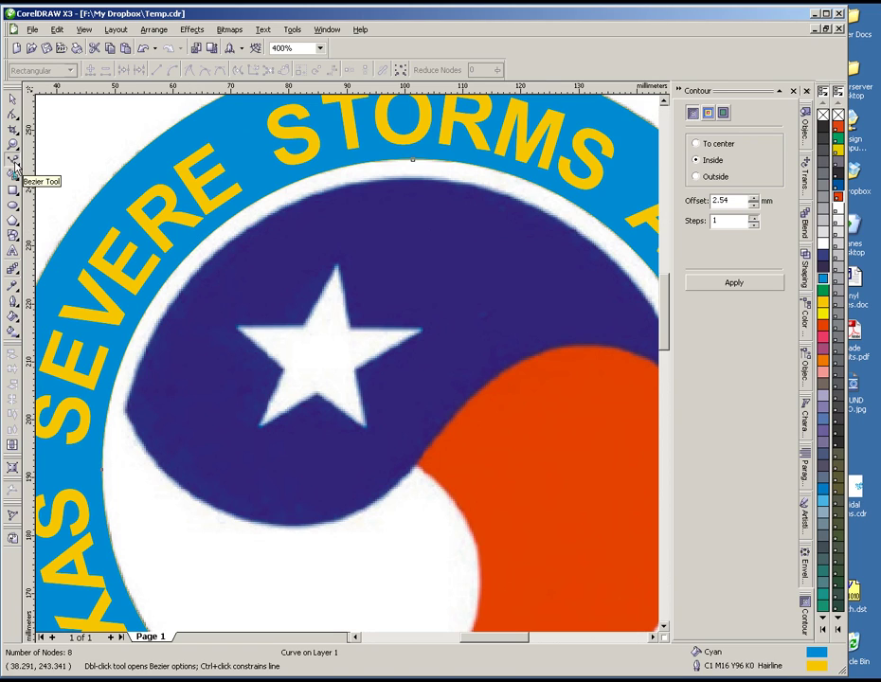
click(236, 326)
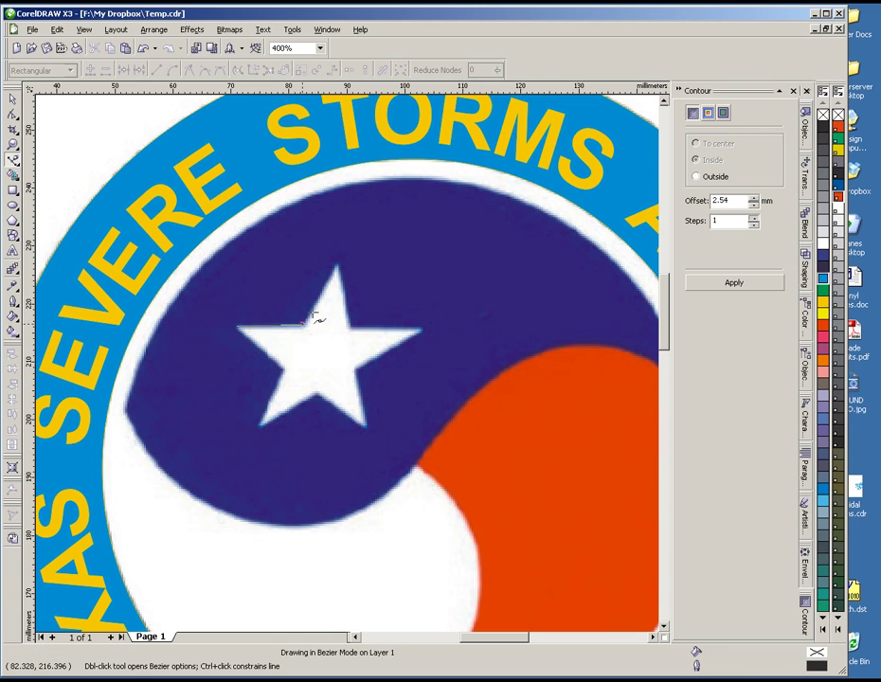
click(339, 268)
click(350, 327)
click(422, 331)
click(357, 376)
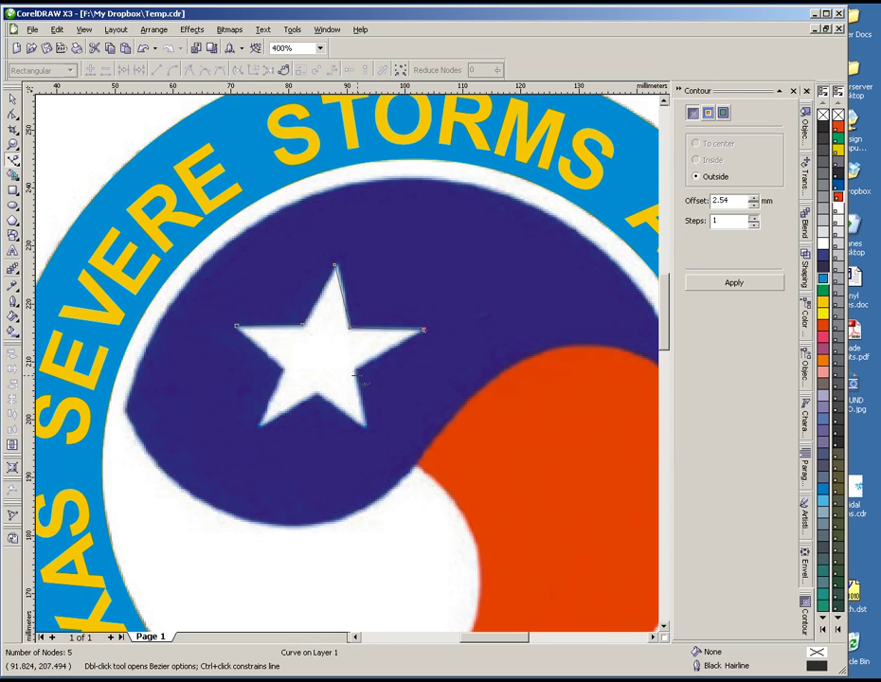
click(367, 429)
click(320, 396)
click(259, 427)
click(281, 369)
click(236, 328)
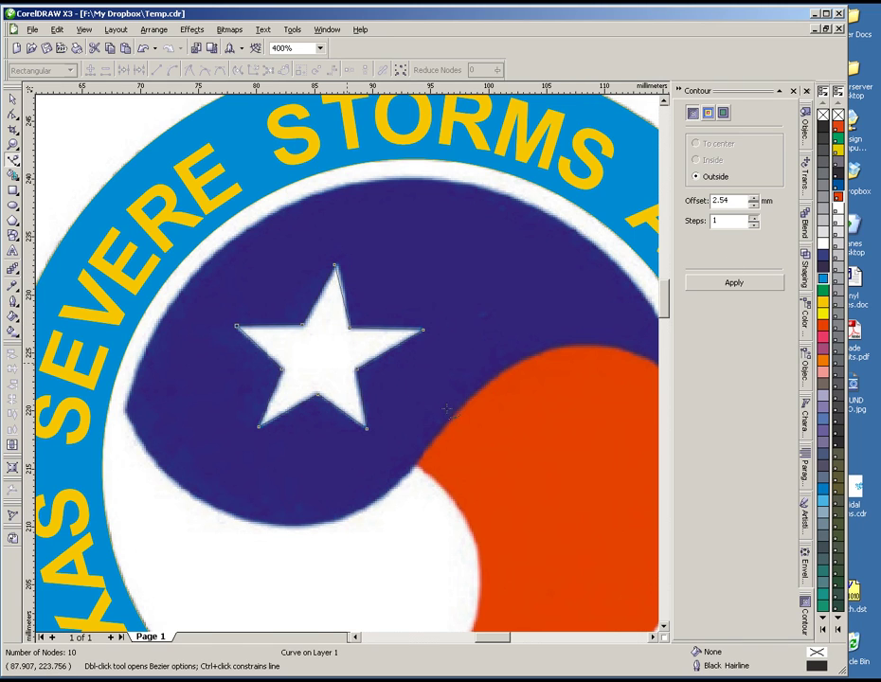
- Fill the traced star with 30% Black
scroll(327, 285, up, 1)
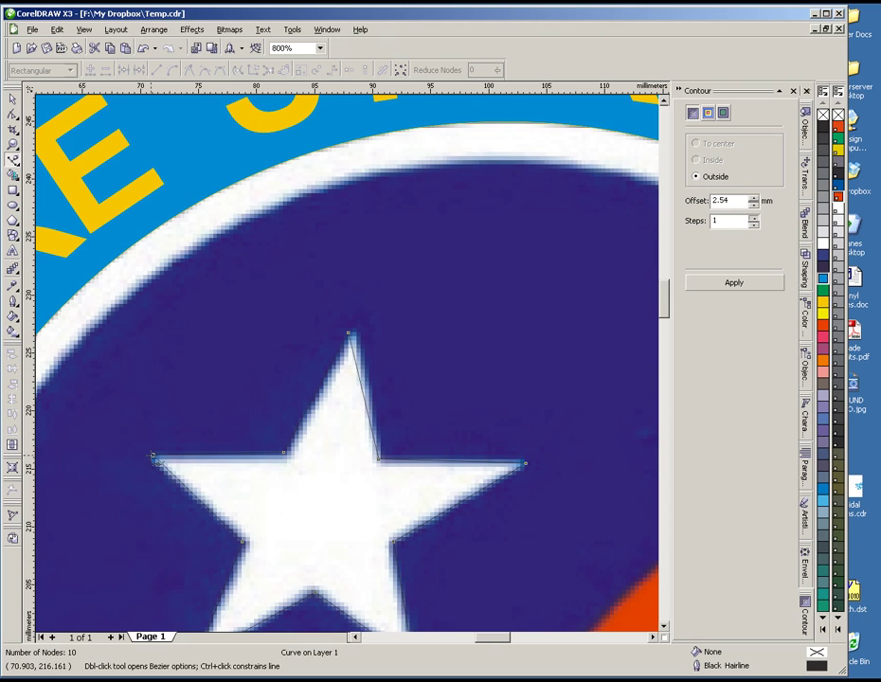
scroll(265, 365, down, 2)
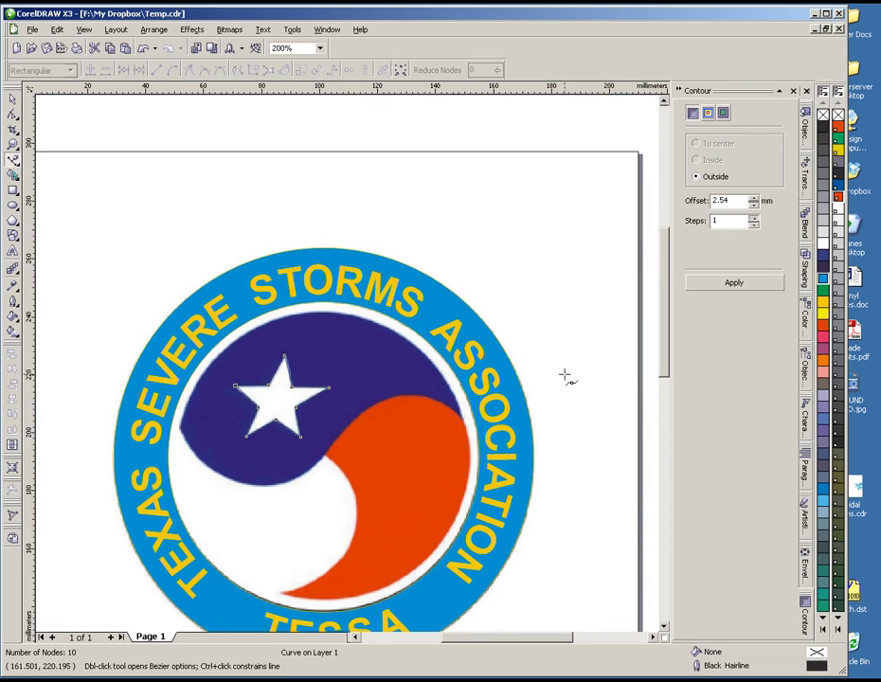
click(824, 209)
- Move the star's top tip and upper-left inner corner nodes to fit the bitmap star, and deselect the star
scroll(237, 406, up, 2)
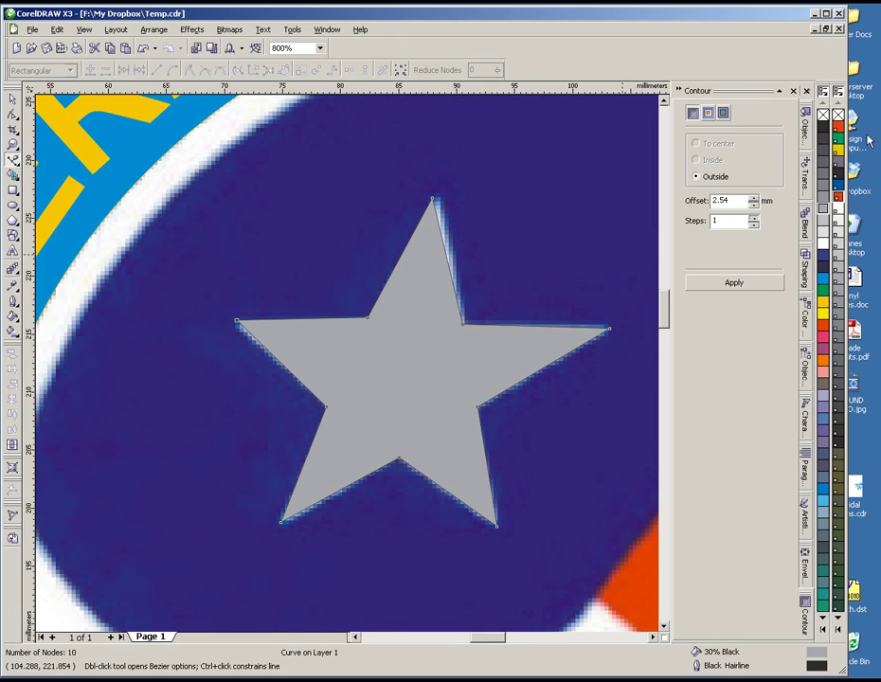
click(13, 114)
drag(432, 199, 441, 201)
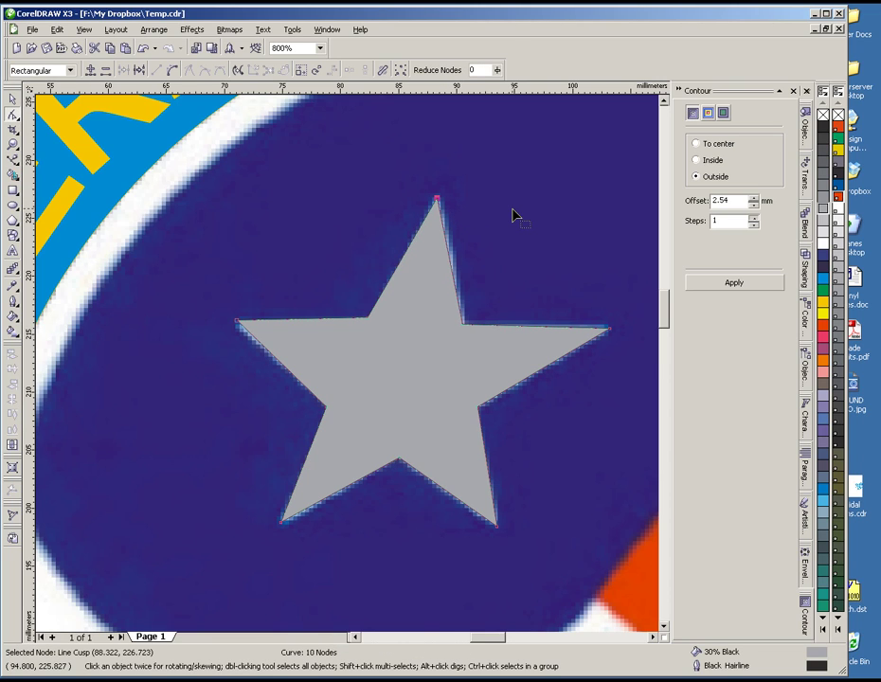
drag(369, 323, 368, 326)
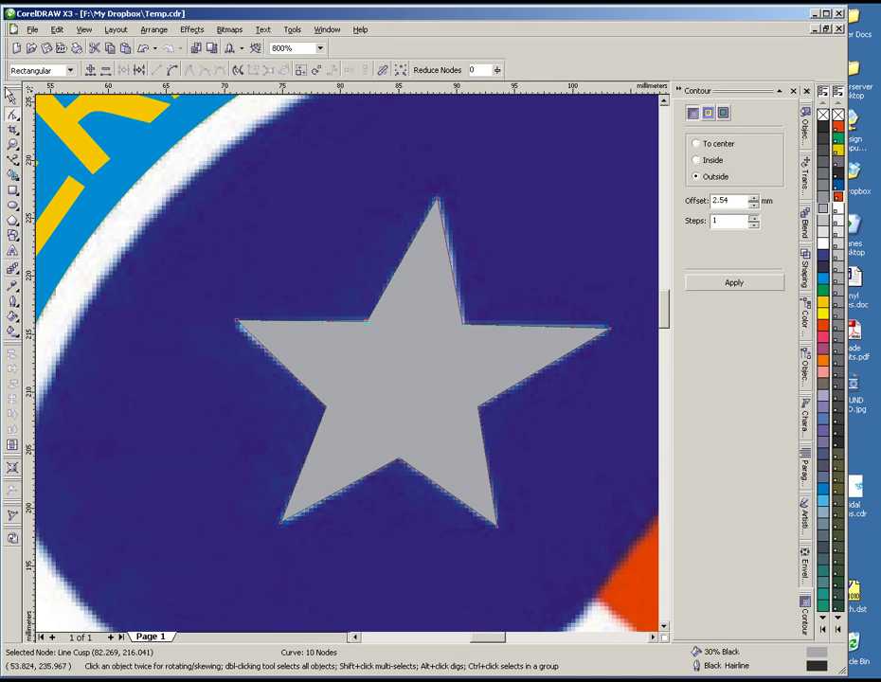
click(12, 99)
key(F3)
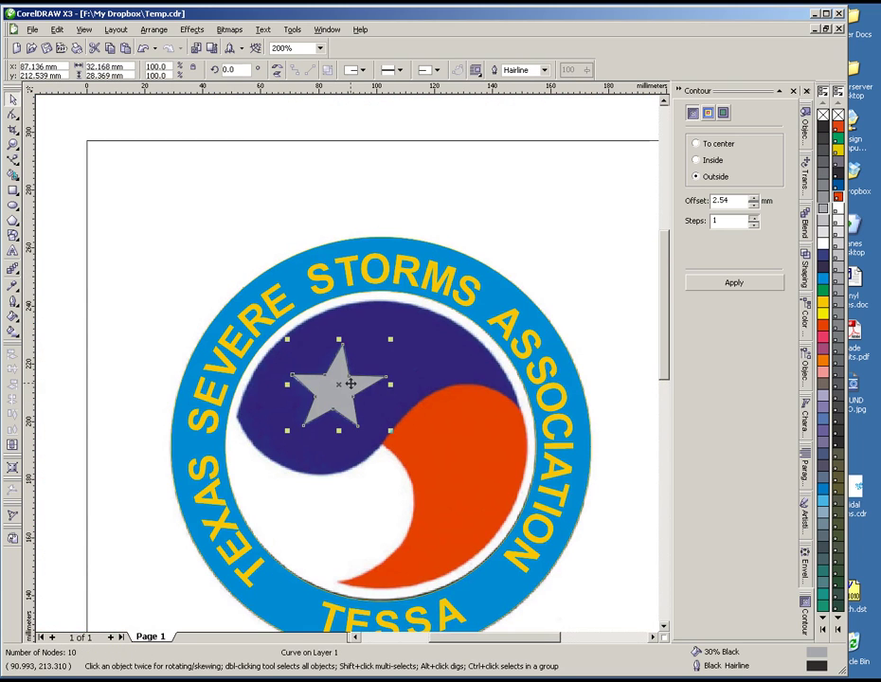
click(339, 390)
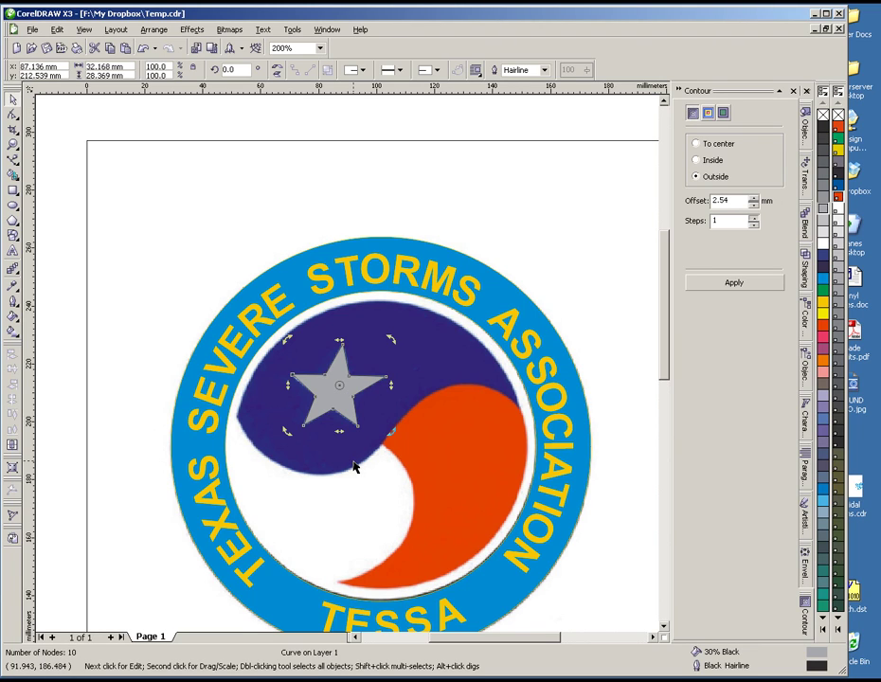
key(Escape)
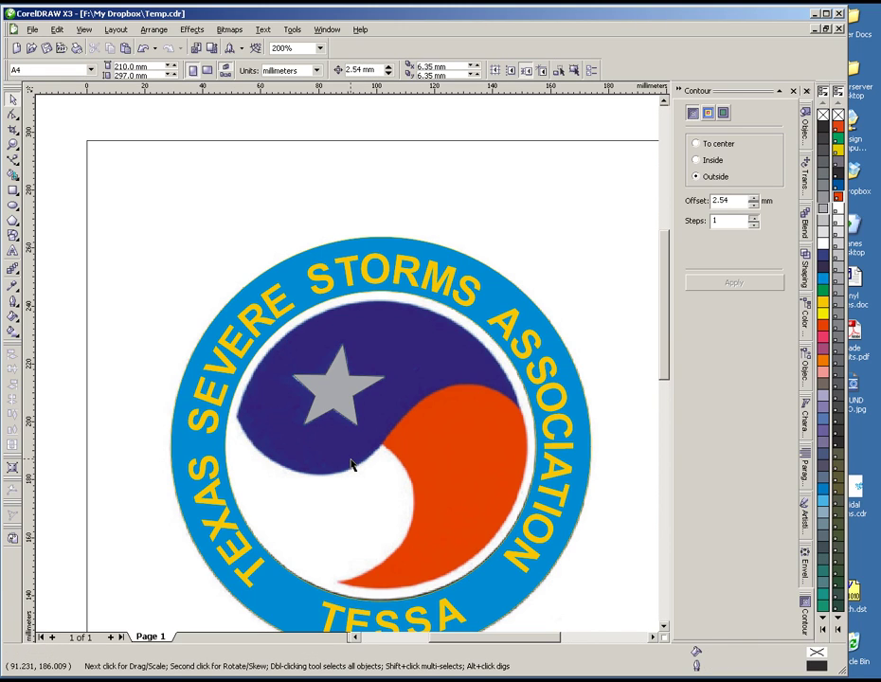
- Draw a closed three-node Bezier outline through the dark blue area's corners and fill it with C1 M16 Y96 K0
click(13, 159)
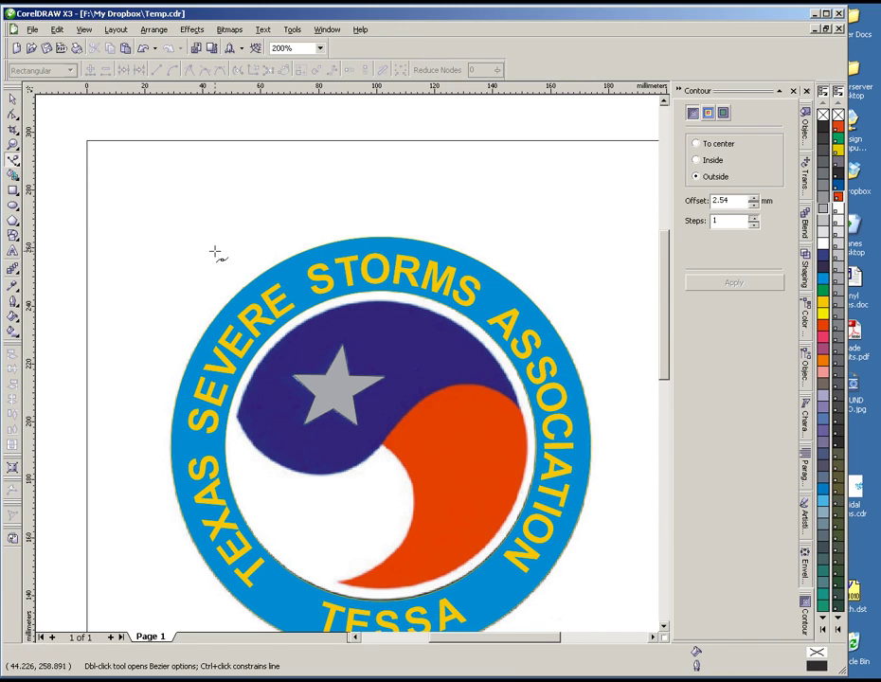
click(239, 417)
click(523, 409)
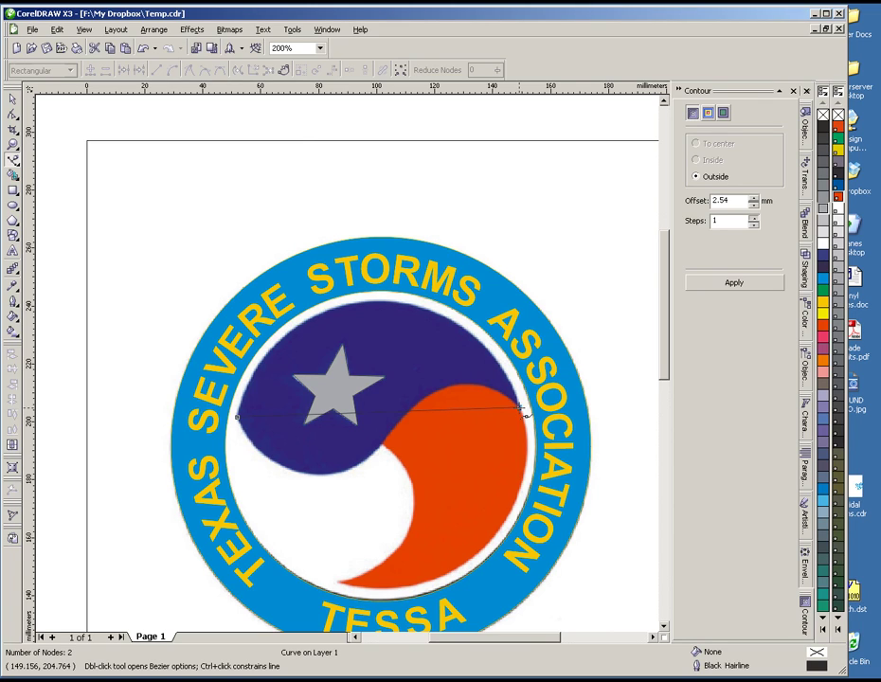
click(384, 443)
click(238, 418)
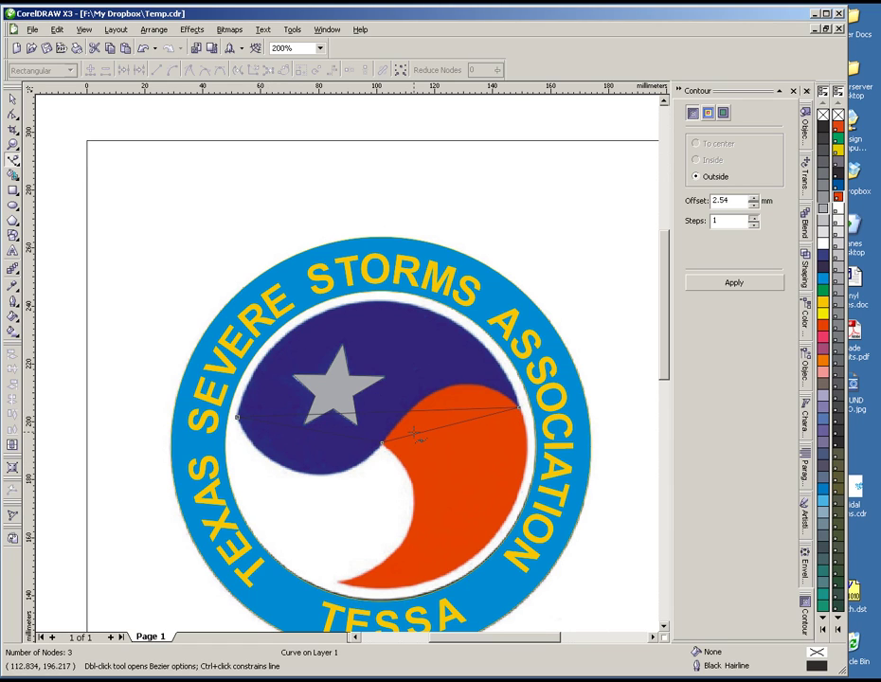
click(823, 302)
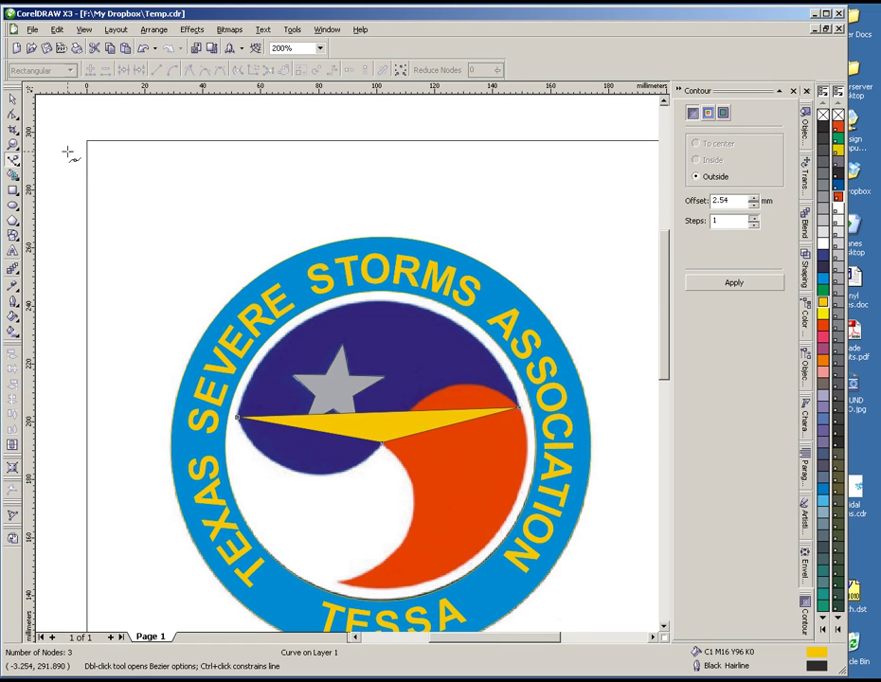
- Convert the yellow triangle's upper edge to a curve and bend it along the dark blue area's outer arc
click(13, 115)
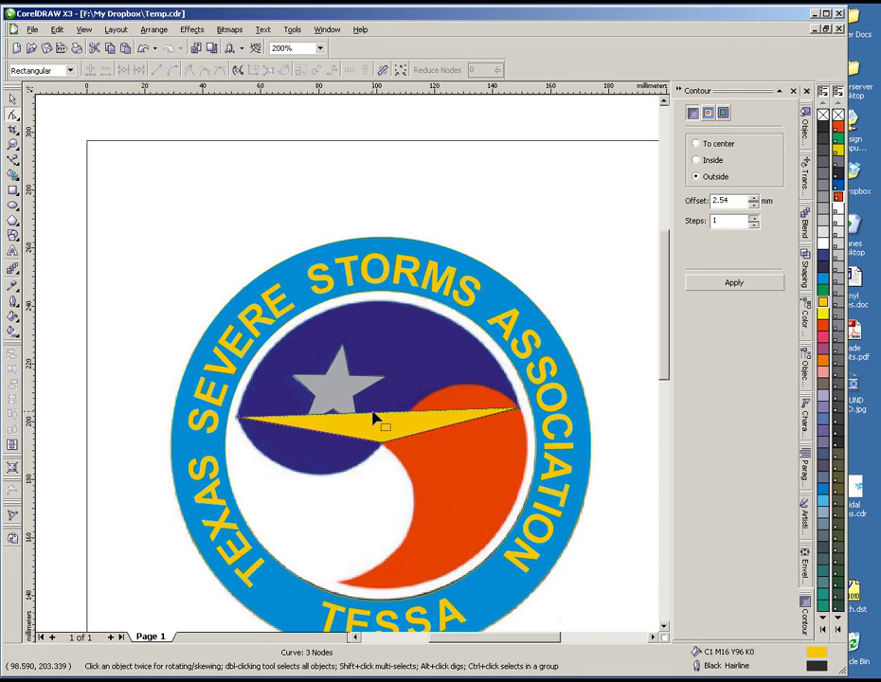
scroll(364, 425, up, 1)
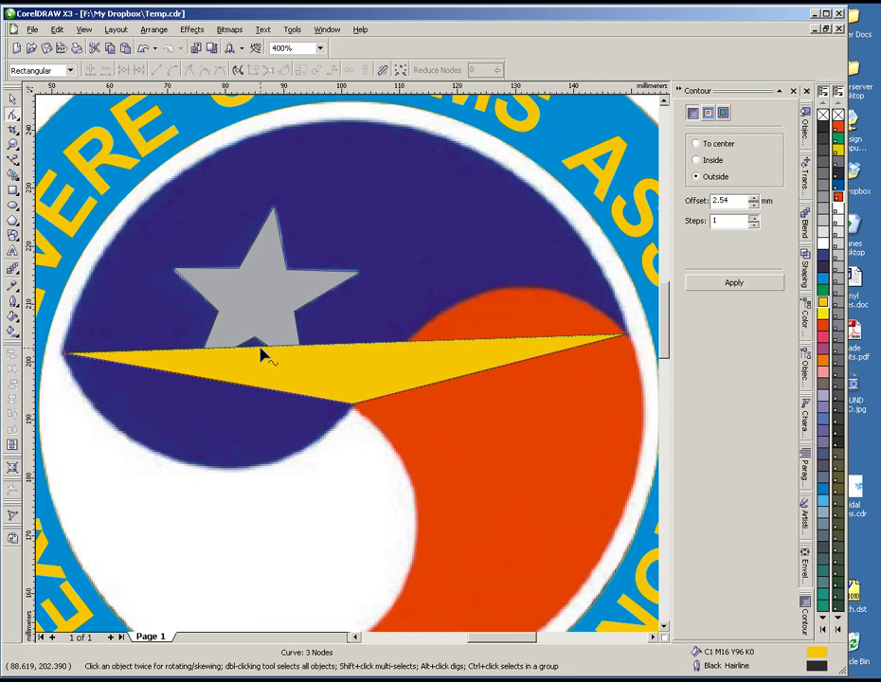
right_click(357, 350)
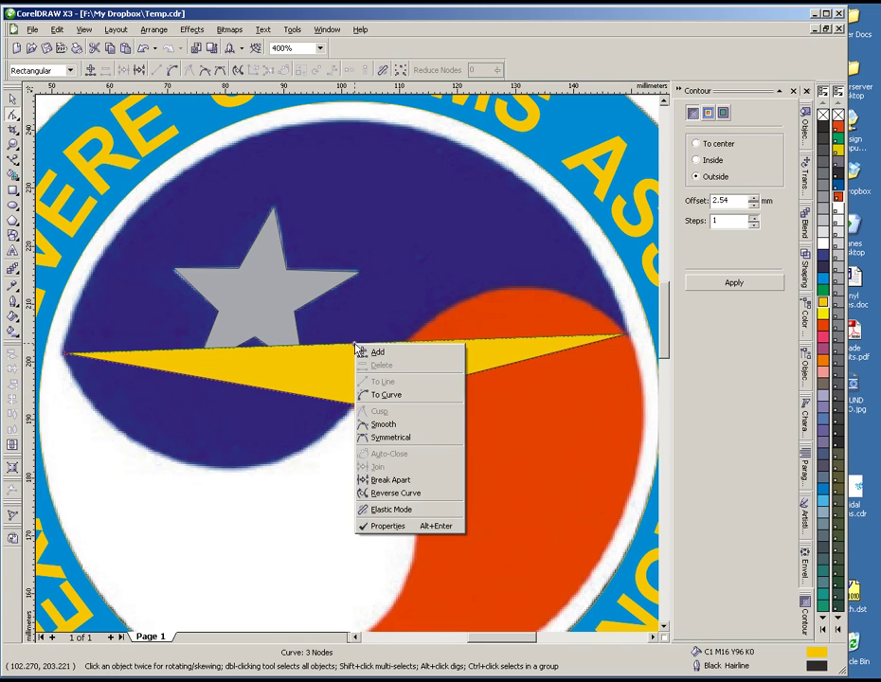
click(382, 396)
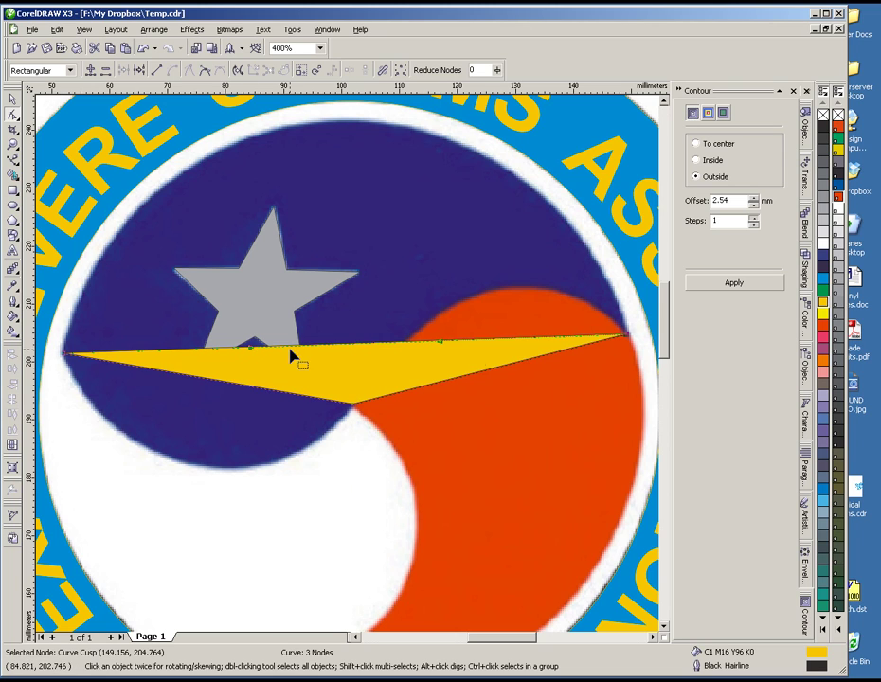
drag(394, 345, 452, 158)
click(627, 334)
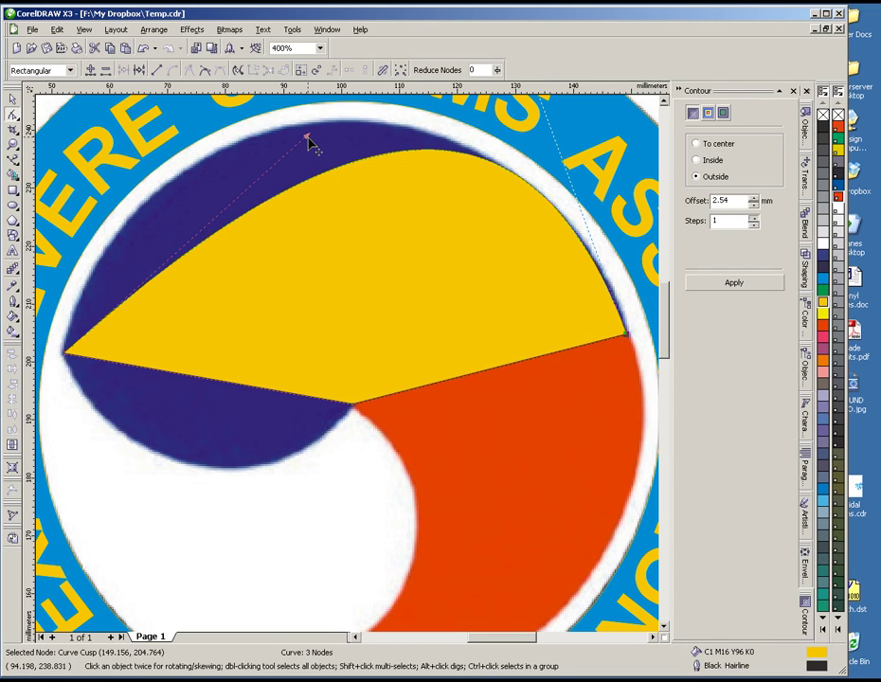
scroll(313, 142, down, 1)
drag(347, 362, 265, 325)
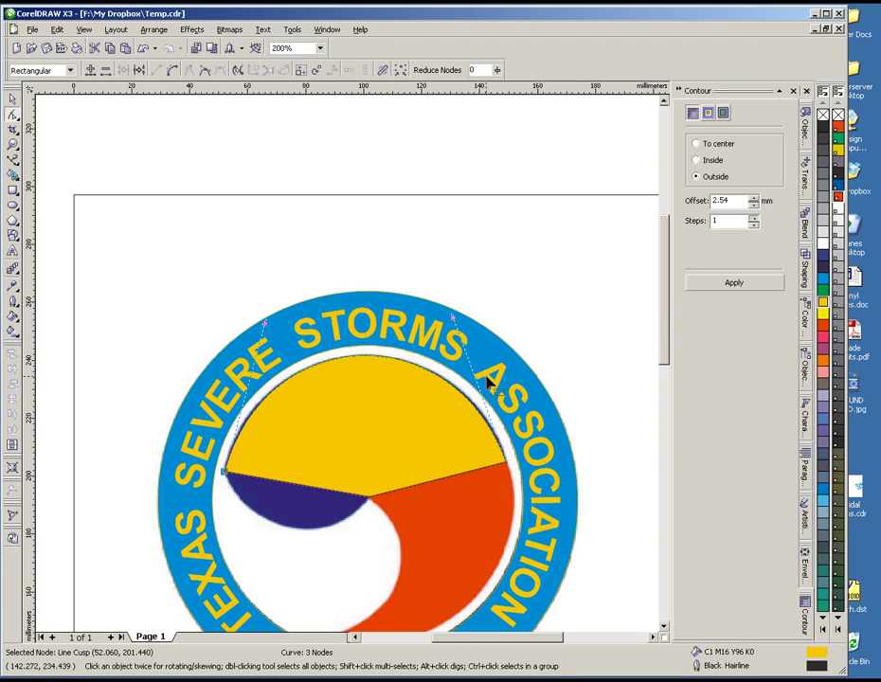
drag(451, 319, 466, 316)
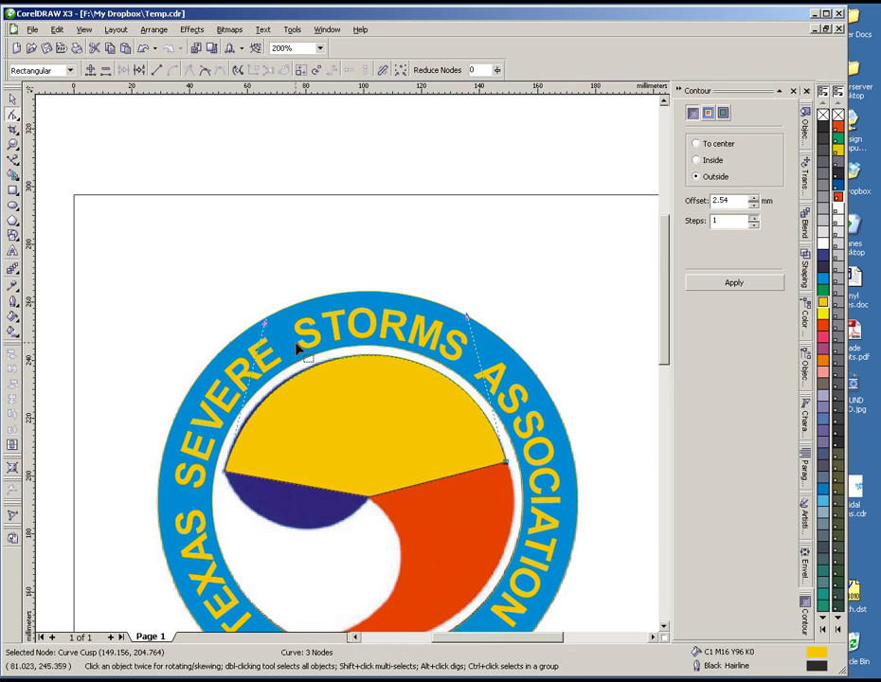
drag(266, 327, 256, 327)
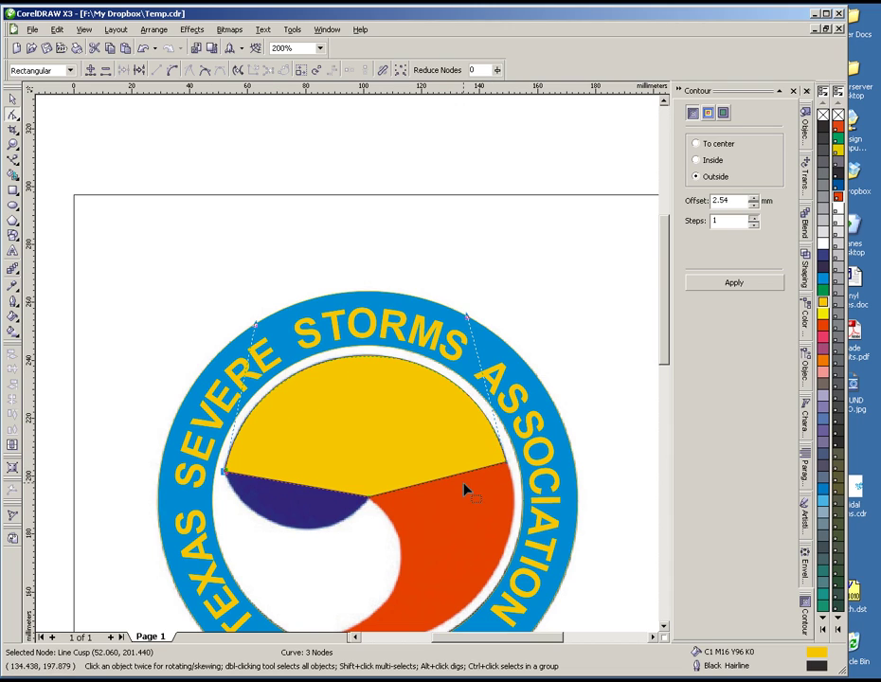
- Convert the yellow shape's edge over the orange area to a curve and fit it to the orange shape's rounded top
scroll(468, 478, up, 1)
scroll(313, 370, up, 1)
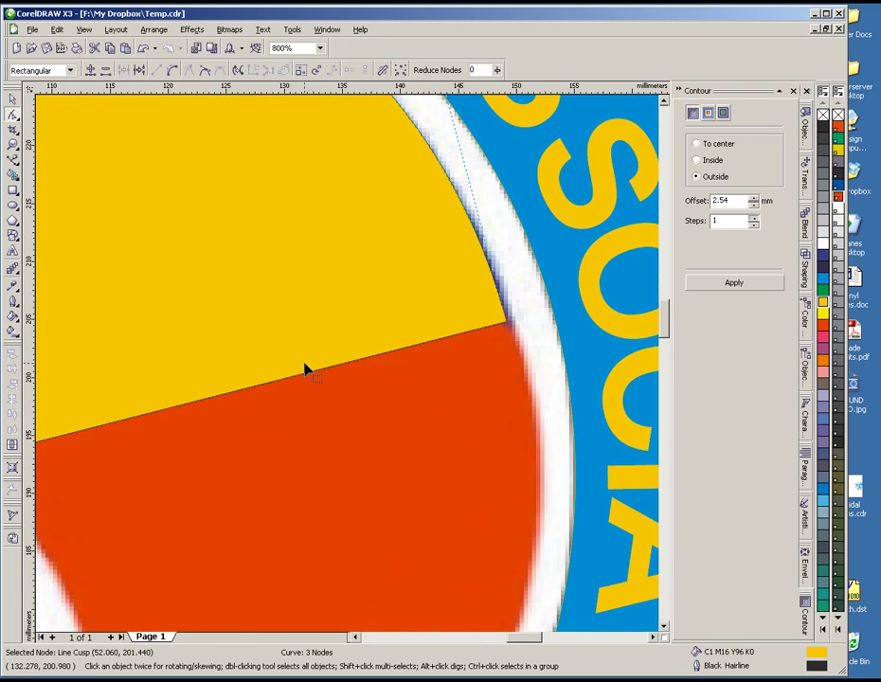
scroll(317, 382, down, 1)
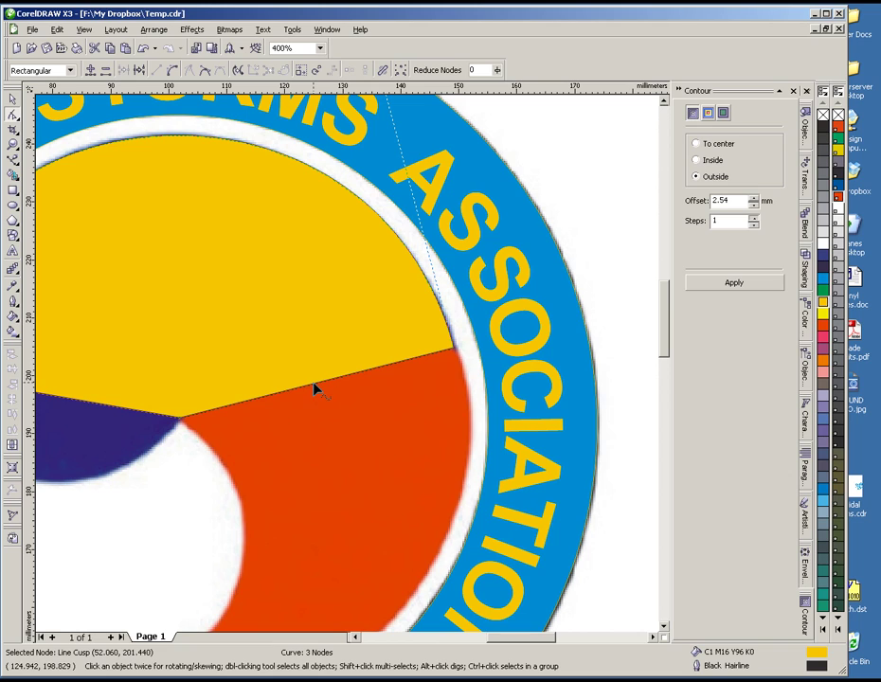
right_click(315, 389)
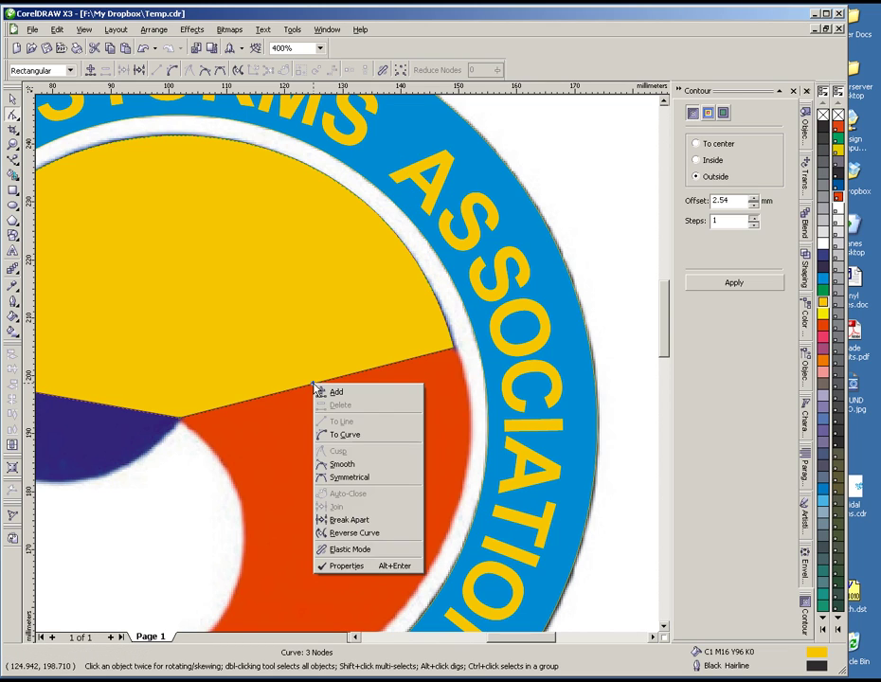
click(343, 434)
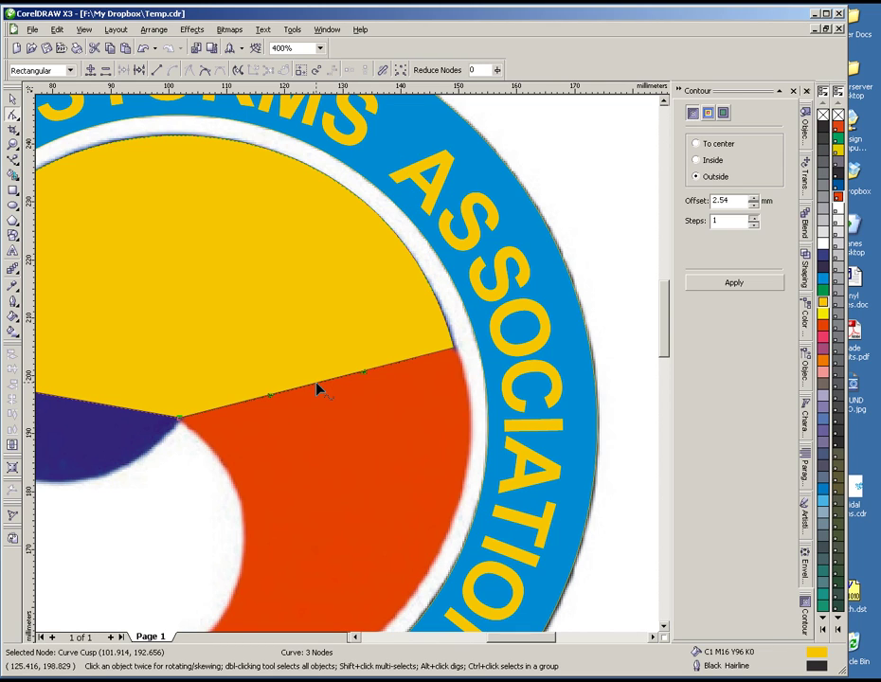
drag(321, 389, 330, 310)
click(330, 310)
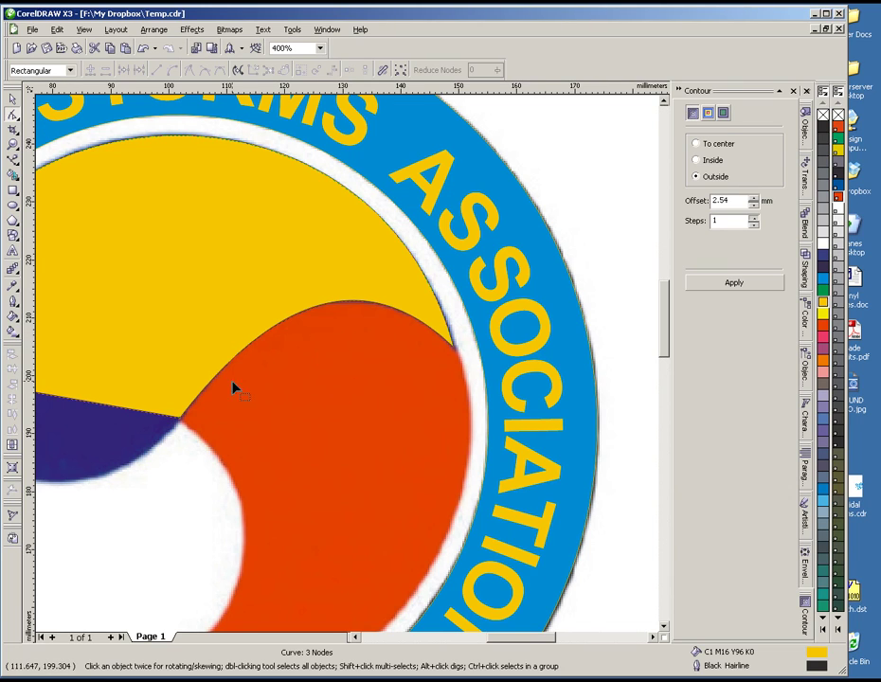
click(181, 419)
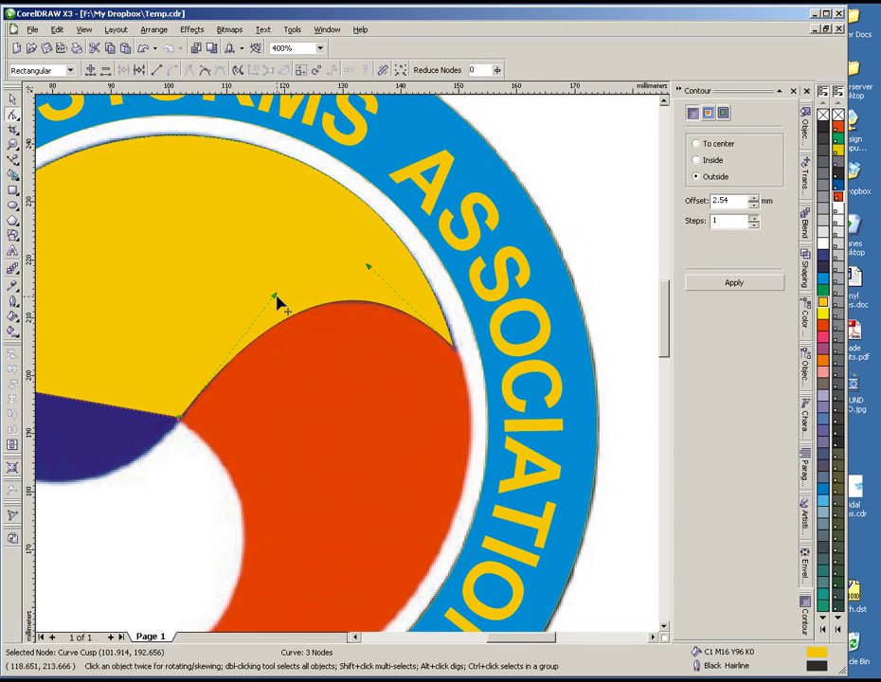
mouse_move(274, 301)
mouse_down()
mouse_move(232, 291)
mouse_move(258, 299)
mouse_move(261, 292)
mouse_up()
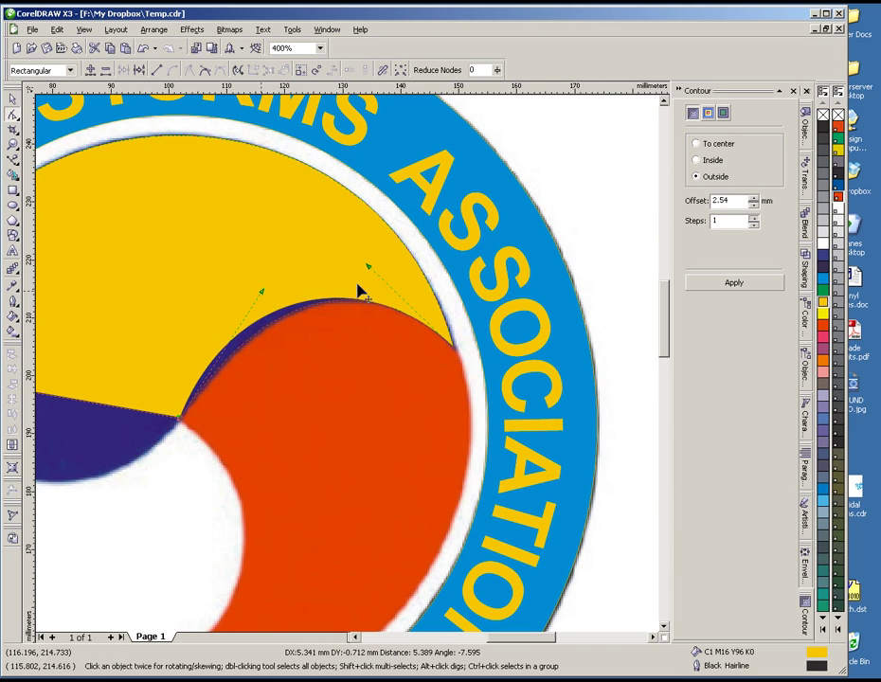
mouse_move(369, 271)
mouse_down()
mouse_move(387, 274)
mouse_move(380, 270)
mouse_up()
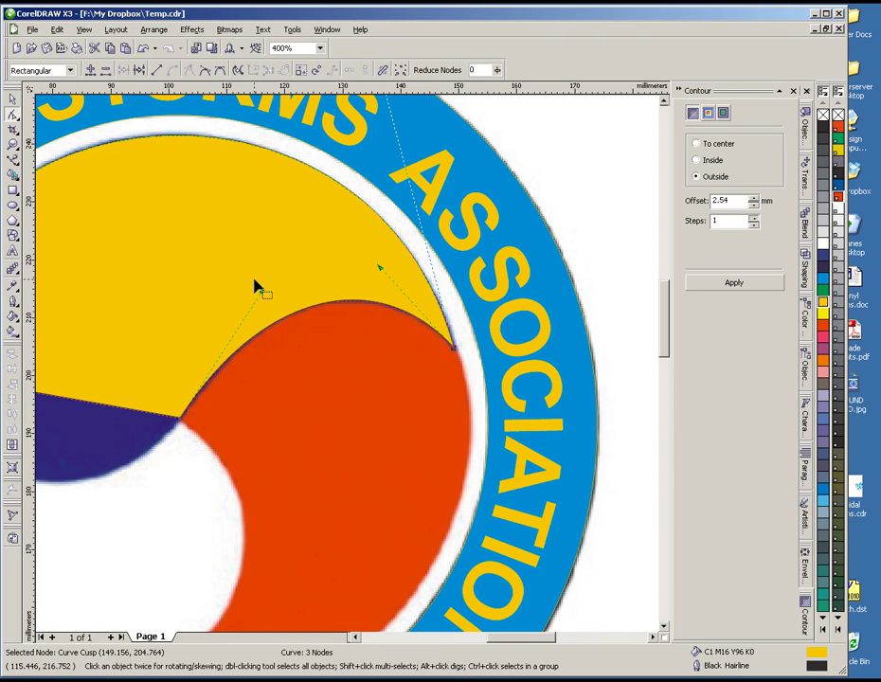
- Convert the yellow shape's straight lower edge to a curve and fit it along the dark blue area's lower arc
scroll(380, 338, left, 3)
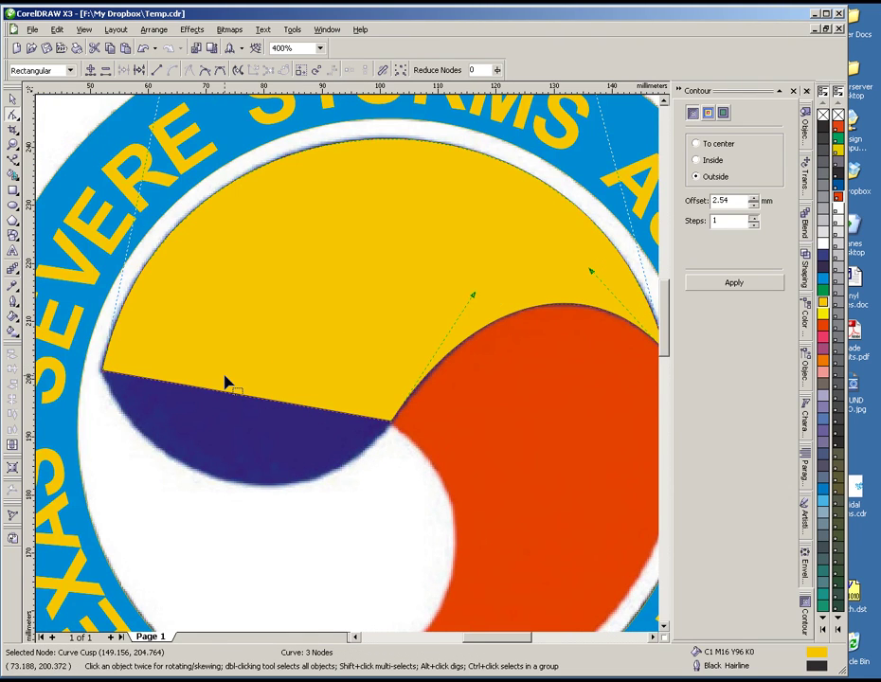
click(245, 397)
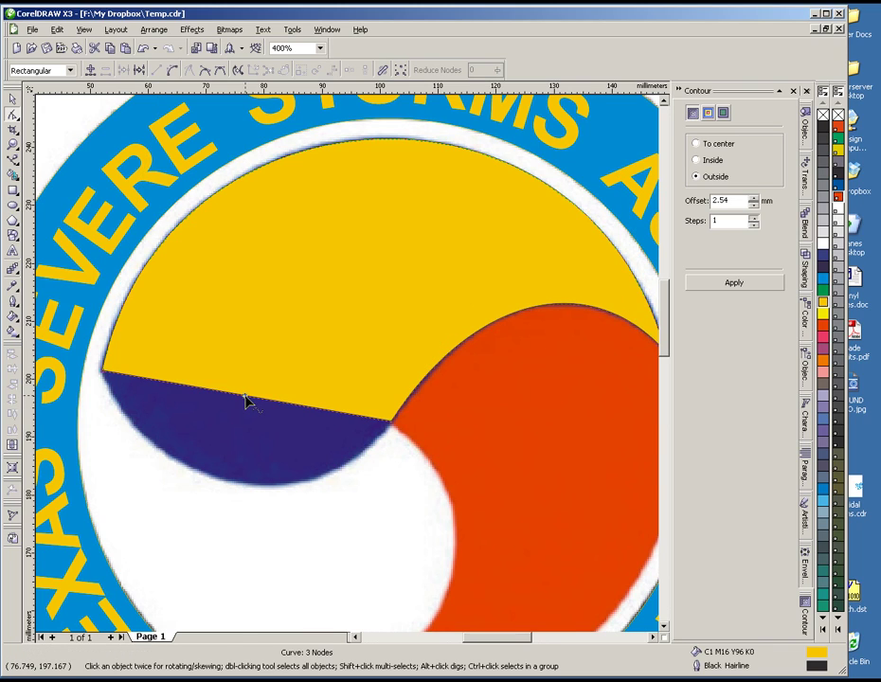
right_click(244, 398)
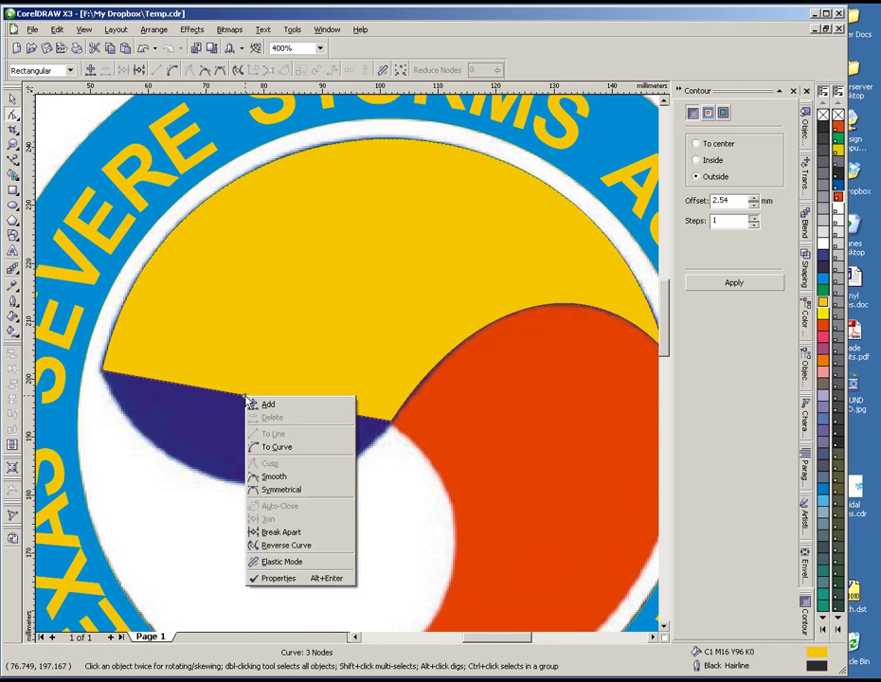
click(274, 449)
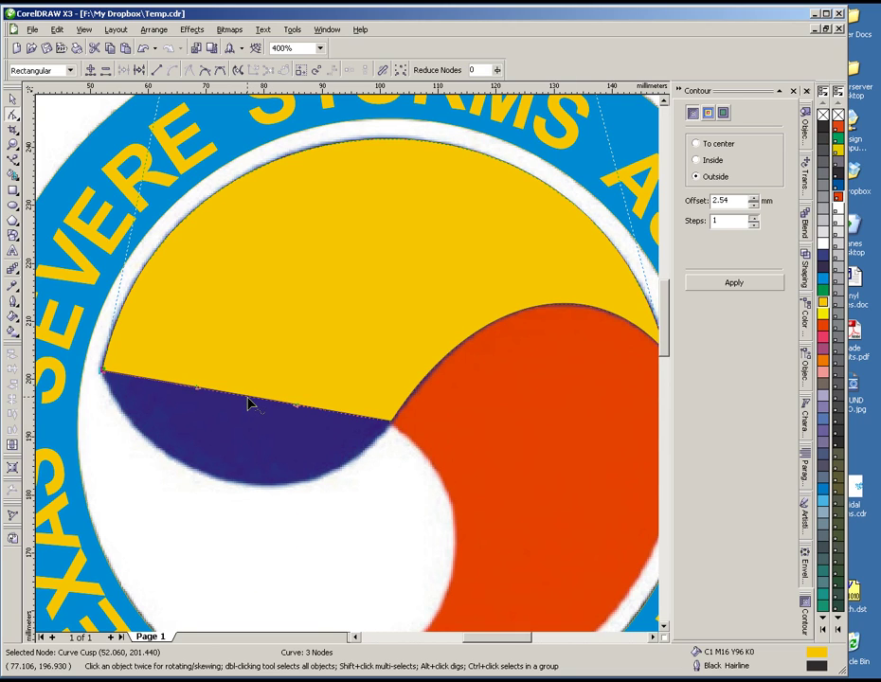
drag(247, 405, 254, 490)
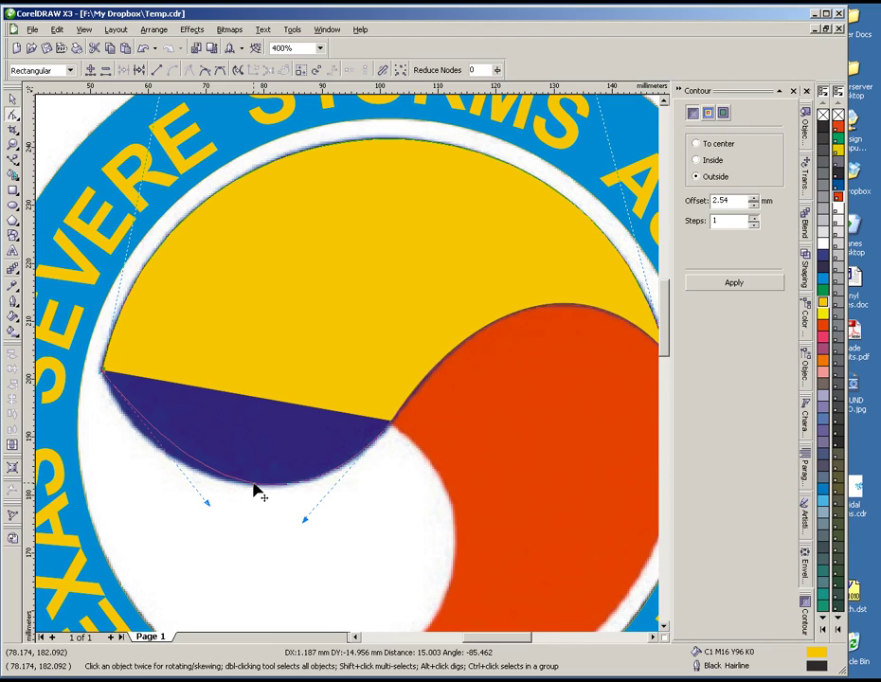
drag(254, 490, 256, 491)
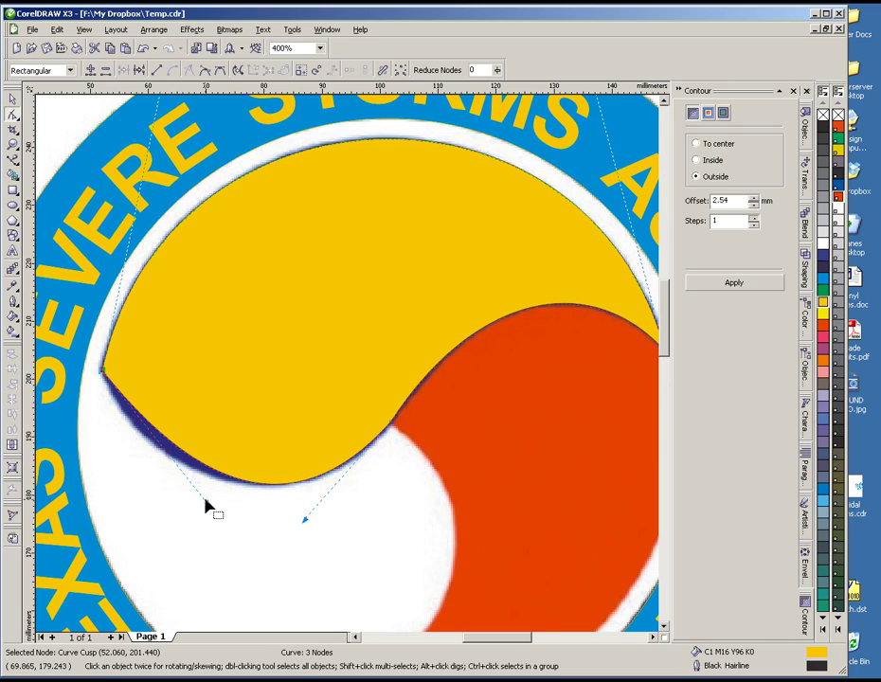
drag(207, 501, 142, 491)
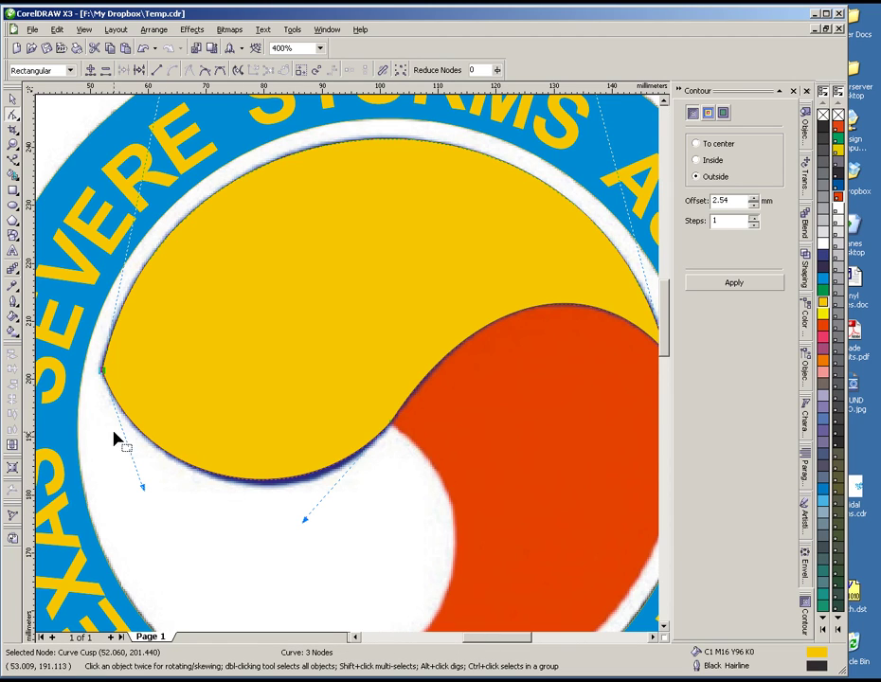
click(306, 521)
drag(306, 519, 323, 525)
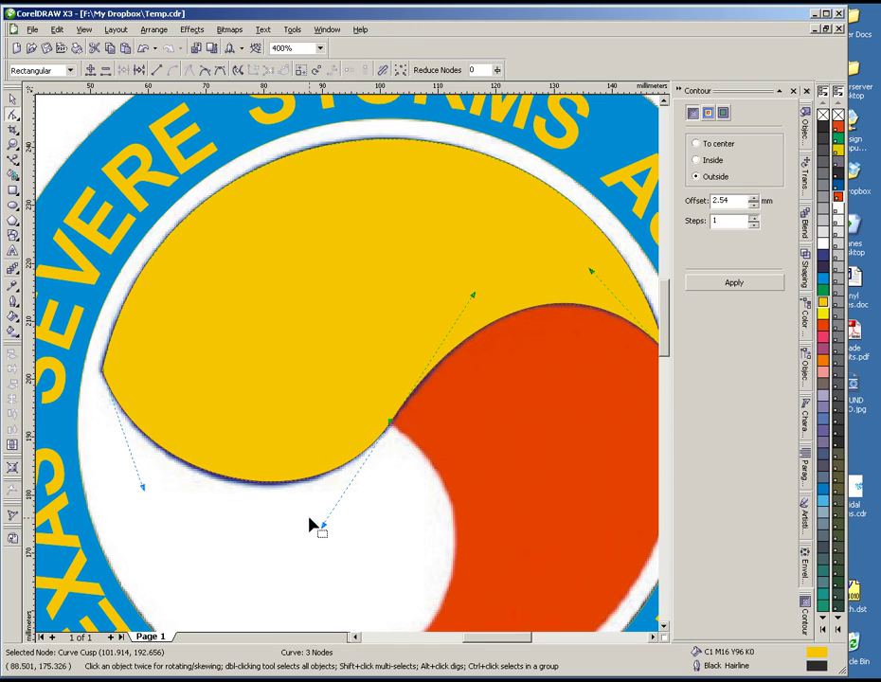
drag(274, 490, 281, 515)
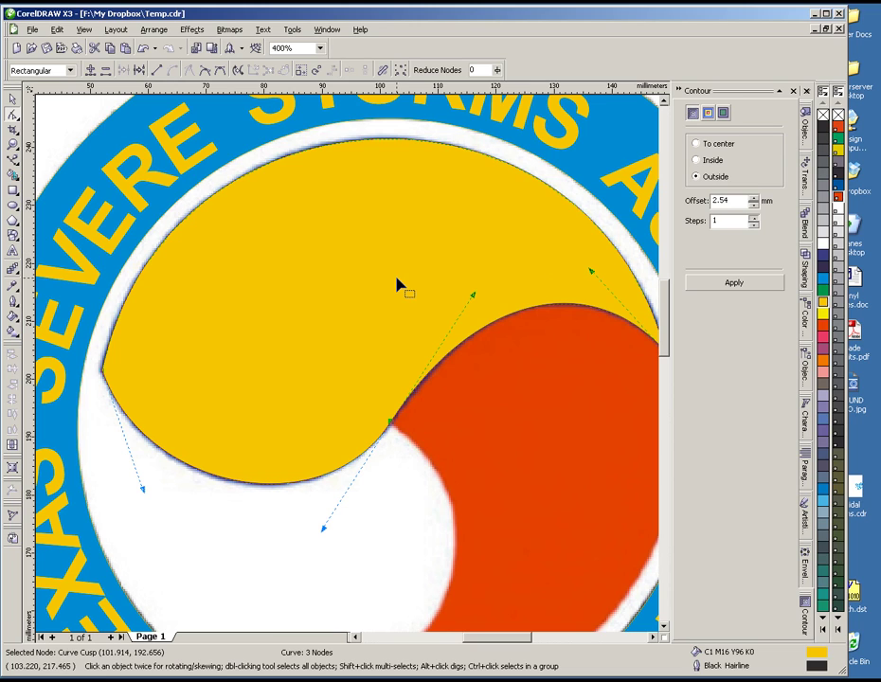
- Fill the traced upper swirl with C95 M81 Y14 K0 and place it behind the star
click(602, 298)
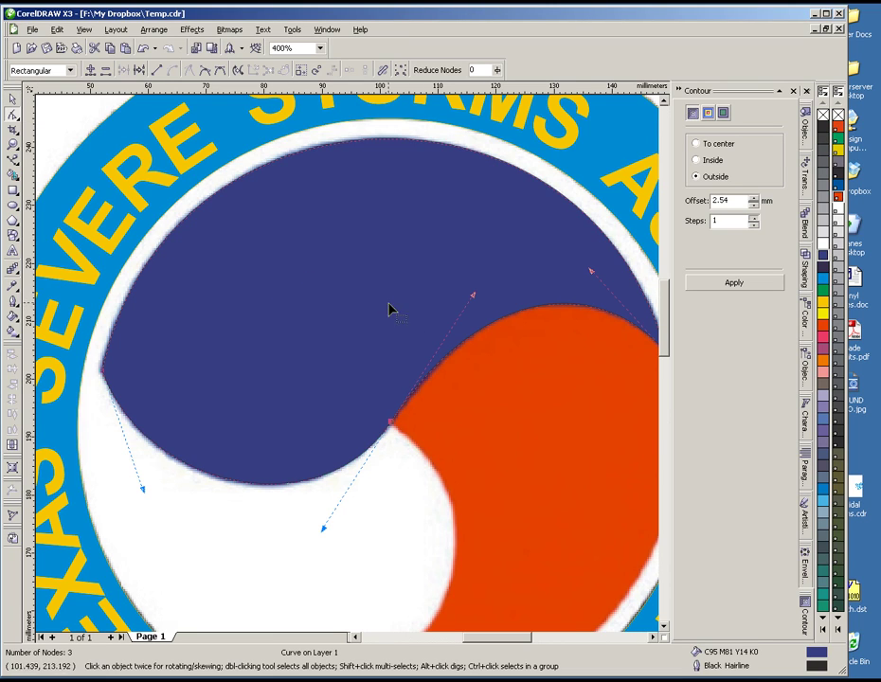
key(ctrl+z)
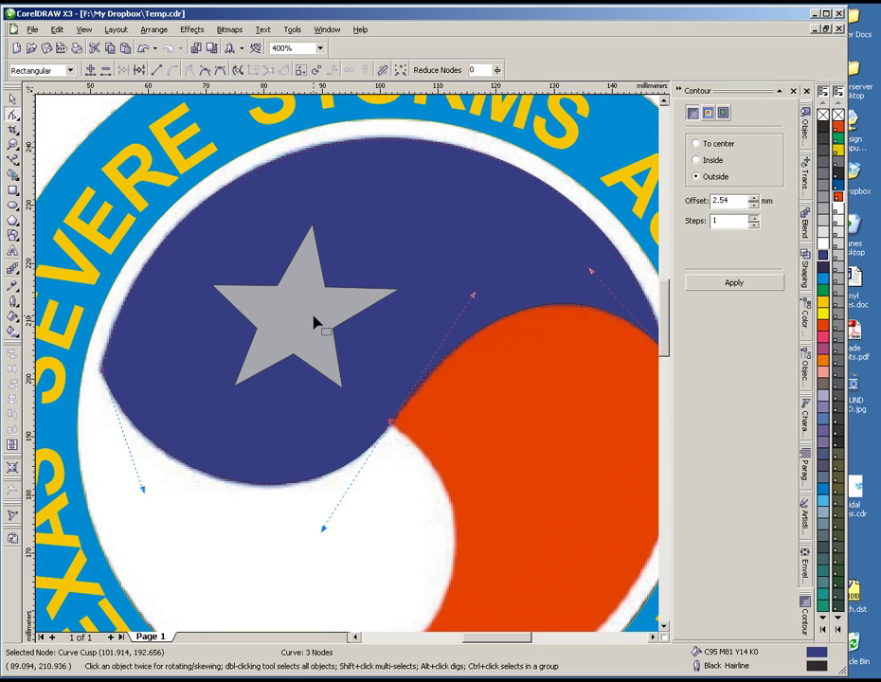
- Draw a closed three-node Bezier outline through the orange area's center point, lower tip and upper outer corner
scroll(425, 387, down, 1)
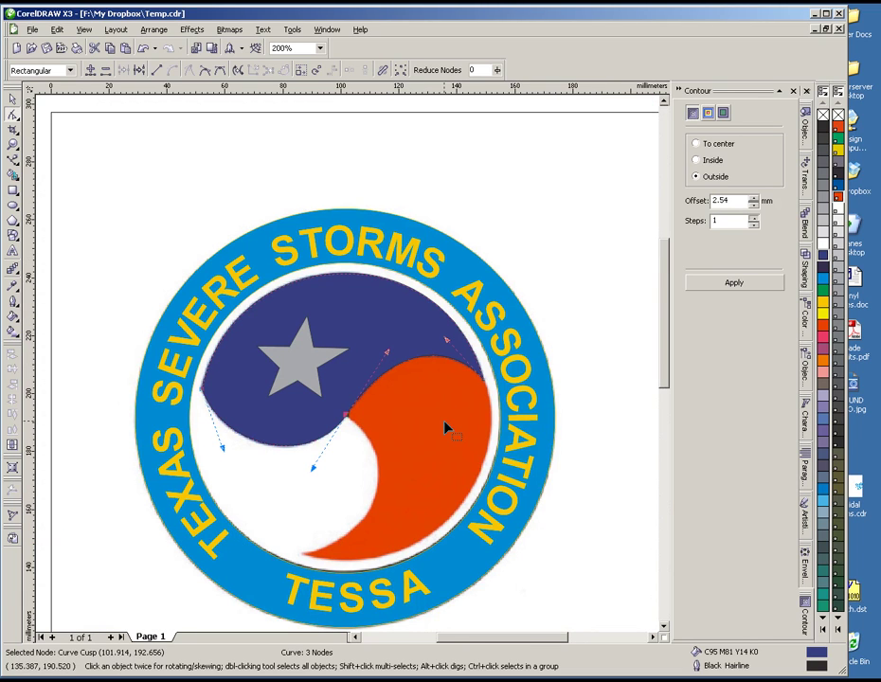
scroll(438, 405, up, 1)
scroll(349, 371, down, 1)
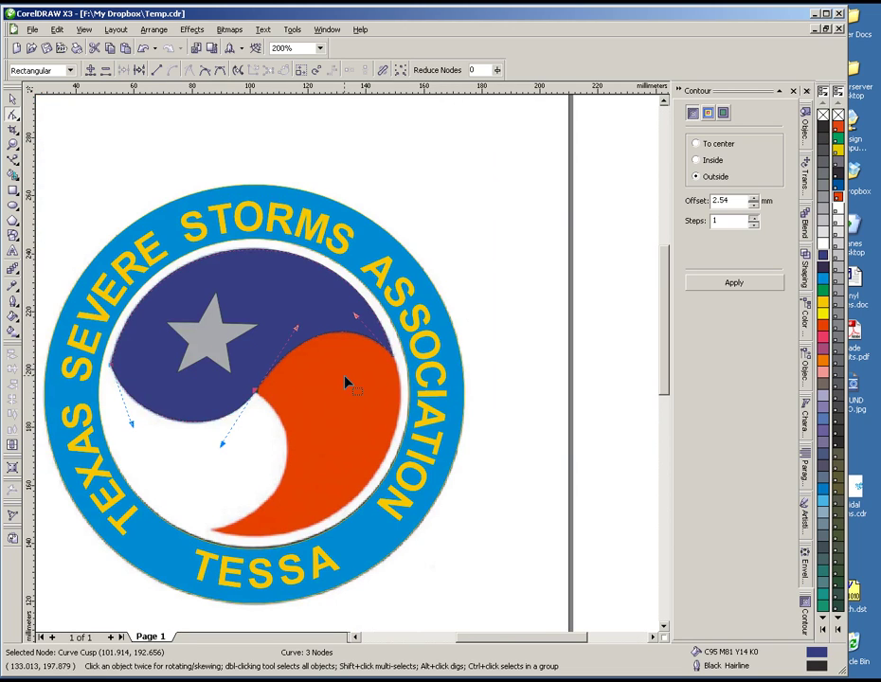
click(12, 159)
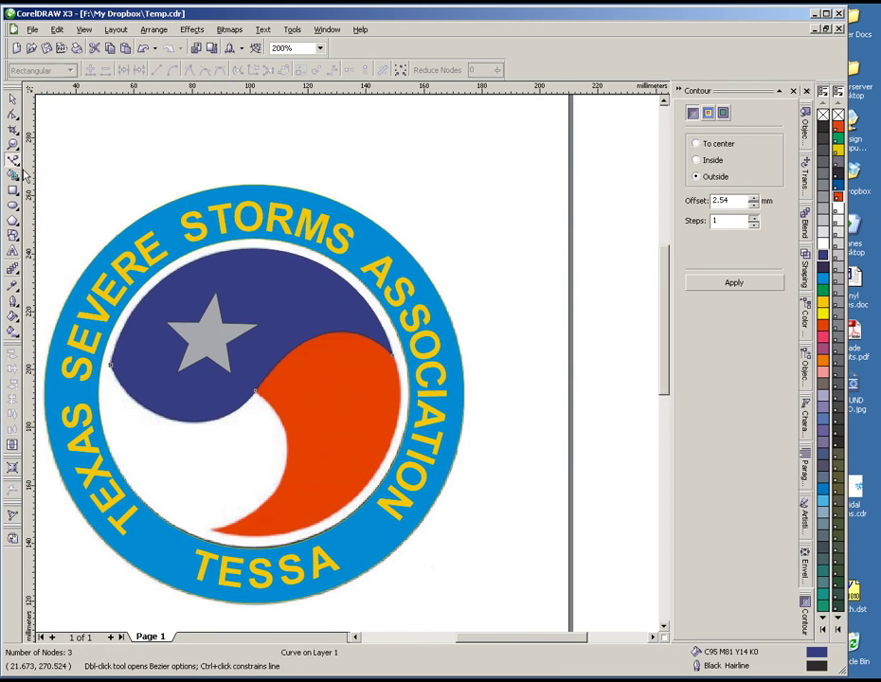
click(256, 393)
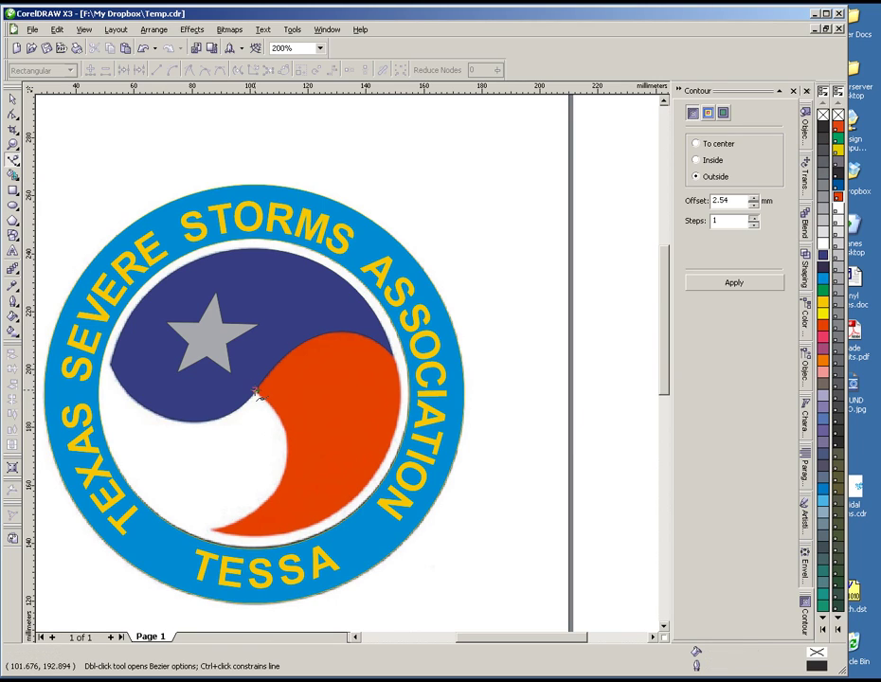
click(212, 530)
click(393, 356)
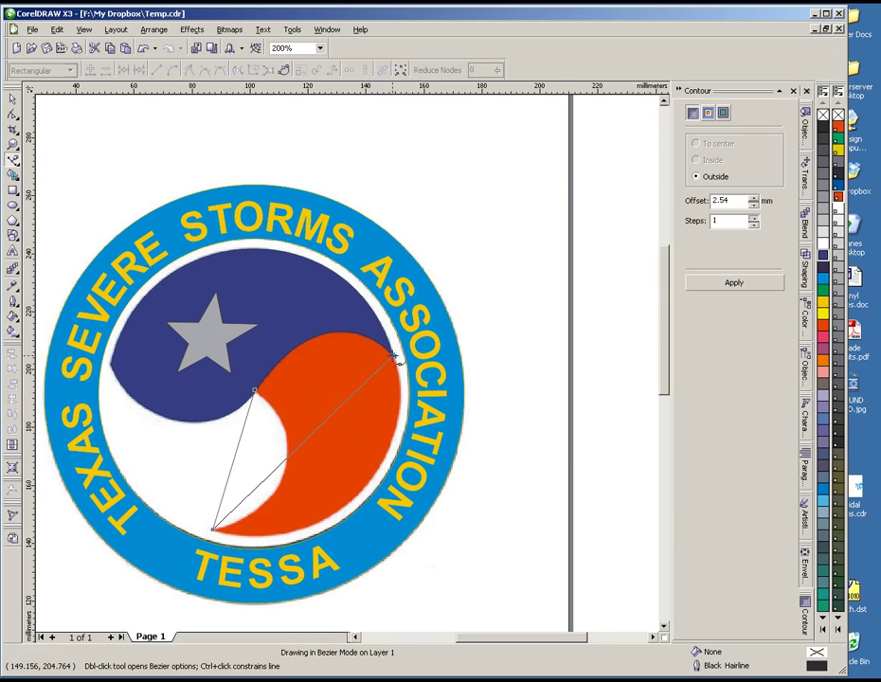
click(256, 393)
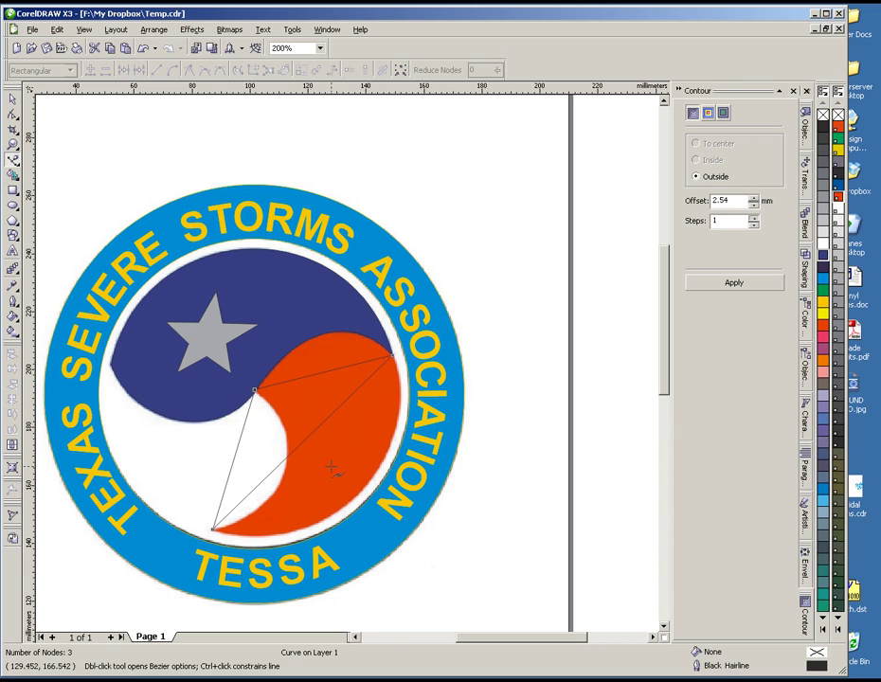
- Convert the new triangle's upper edge to a curve and bend it along the orange area's rounded top
click(12, 113)
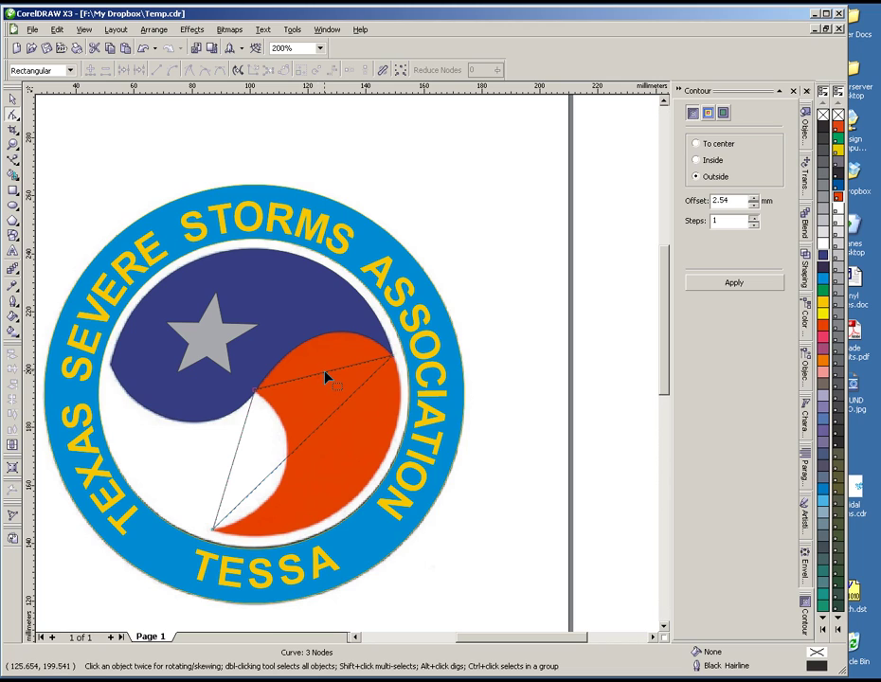
right_click(326, 376)
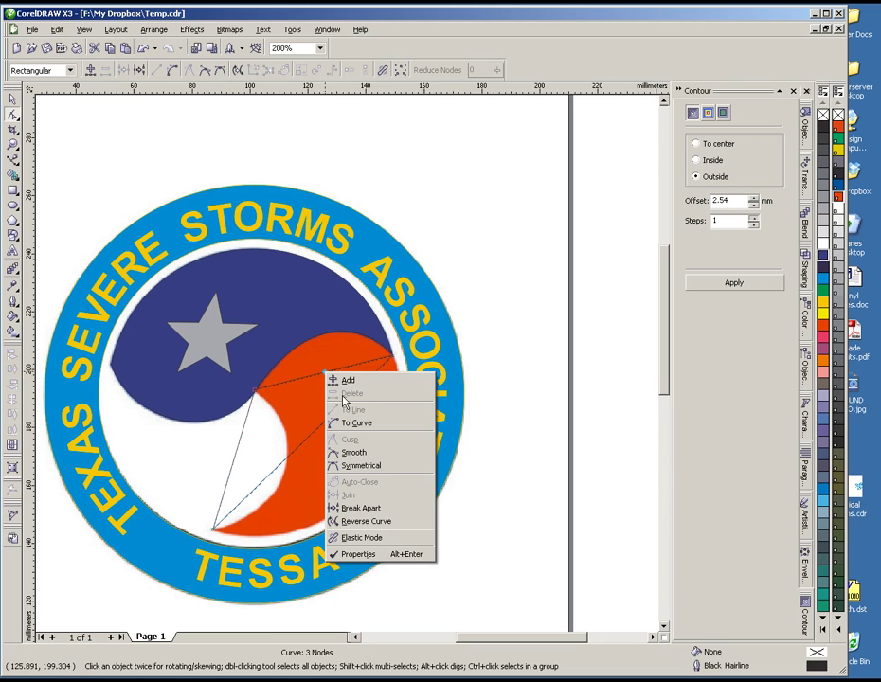
click(356, 424)
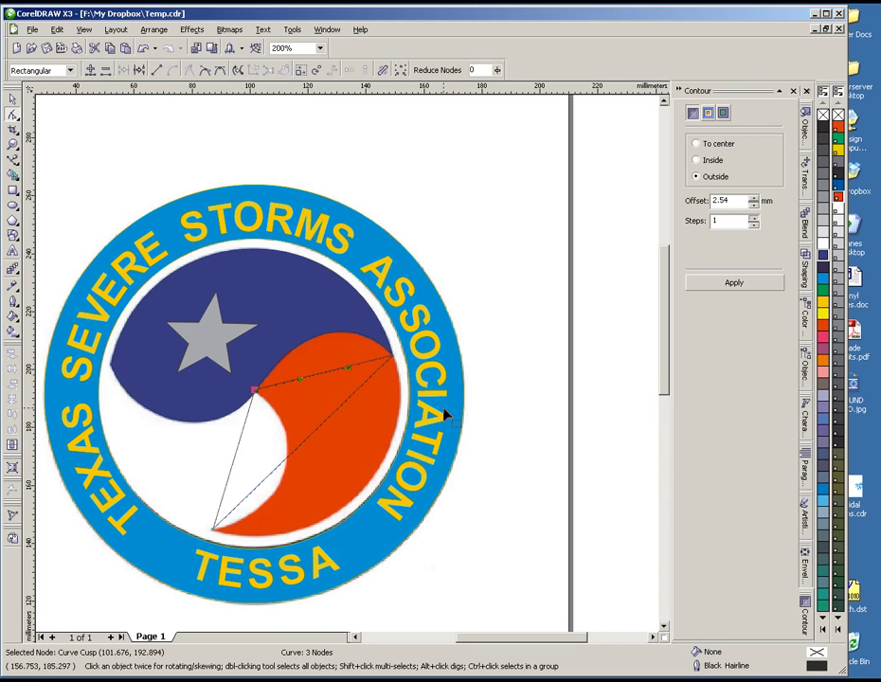
click(348, 353)
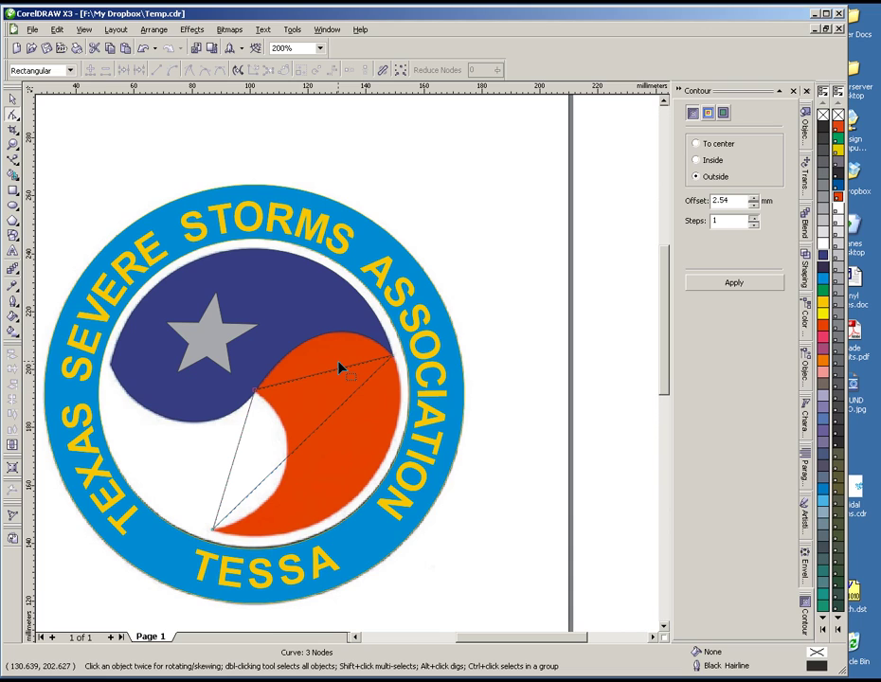
drag(344, 373, 290, 344)
click(265, 389)
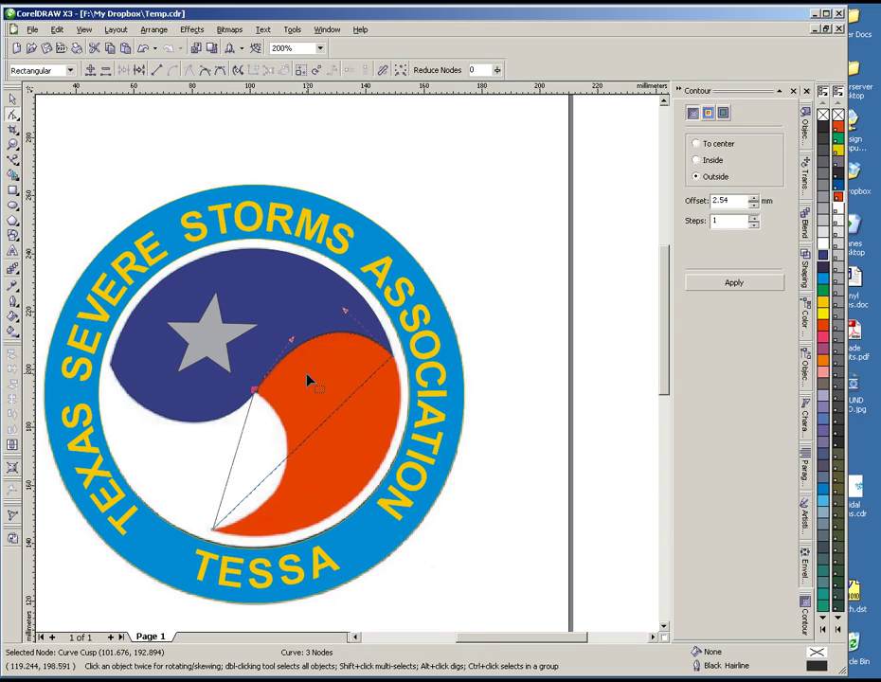
- Convert the triangle's long diagonal edge to a curve and bend it along the orange area's outer arc
right_click(313, 437)
click(341, 483)
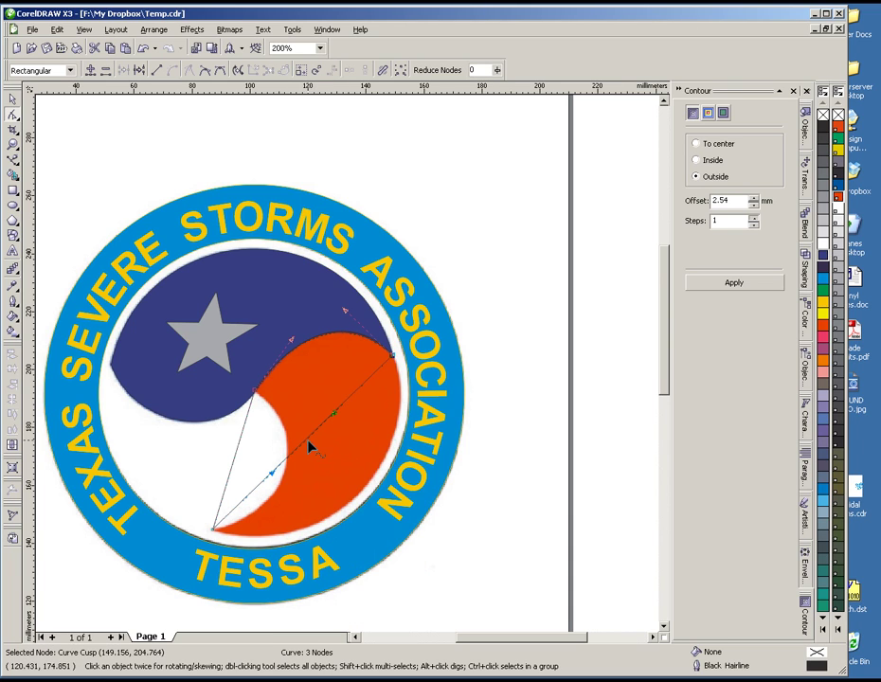
drag(308, 445, 332, 571)
- Convert the remaining straight edge to a curve along the orange area's inner arc, and fill the shape with Red
click(232, 468)
right_click(232, 464)
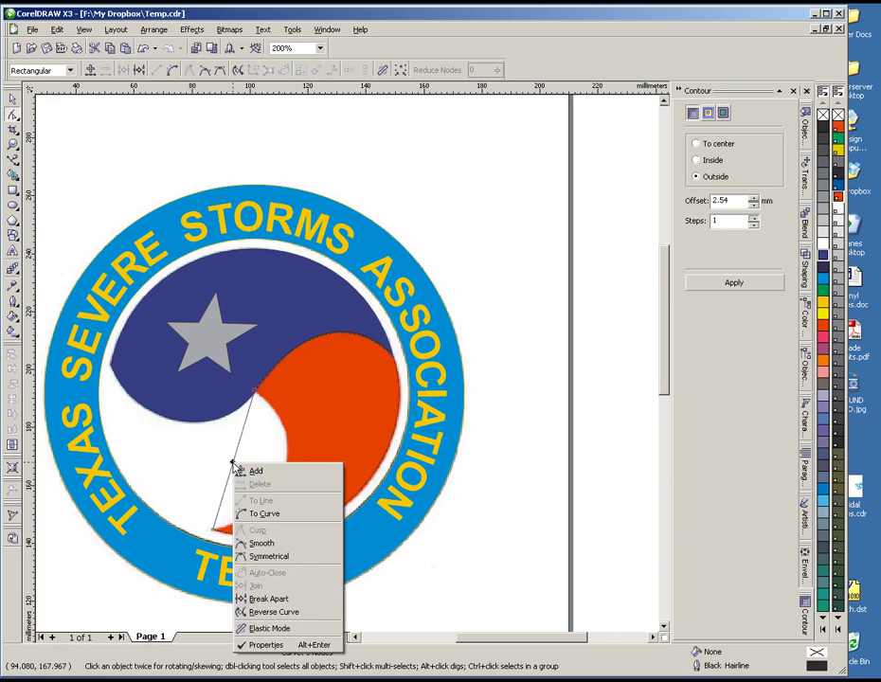
click(276, 518)
drag(234, 467, 301, 515)
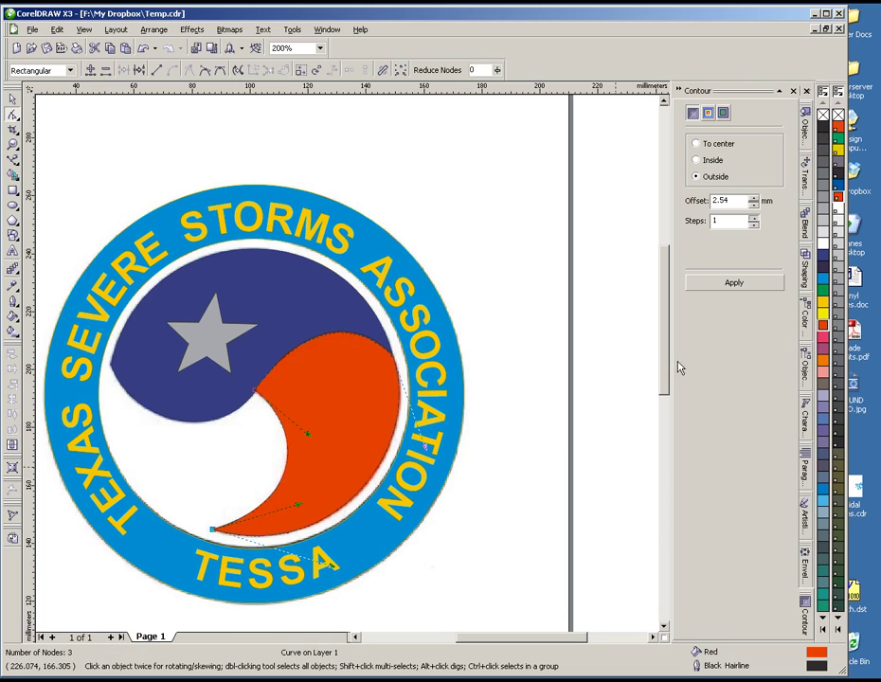
- Select all the traced logo objects, move them off the bitmap to the blank area beside it, and deselect them
key(F3)
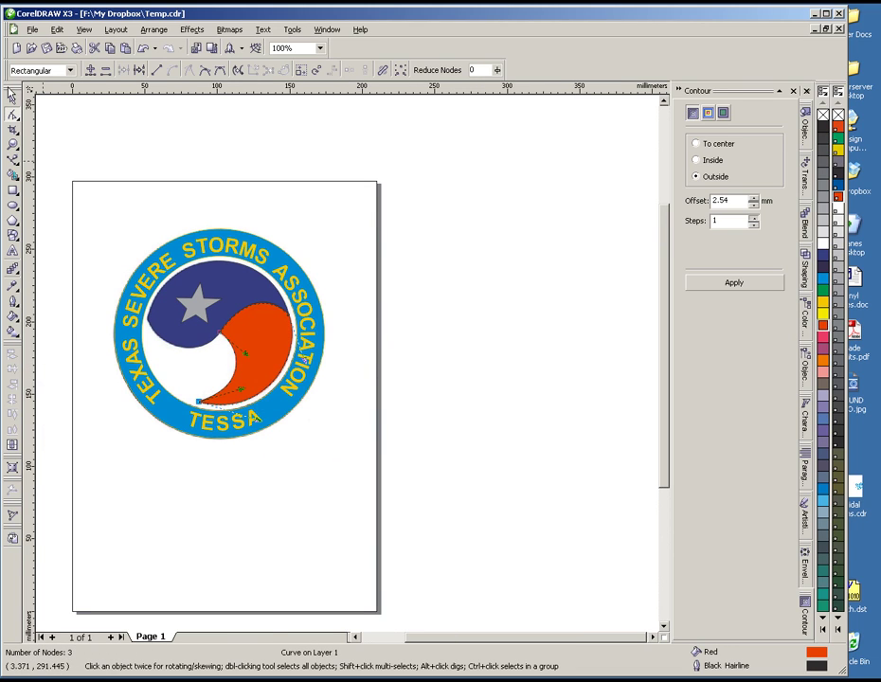
click(12, 95)
click(55, 167)
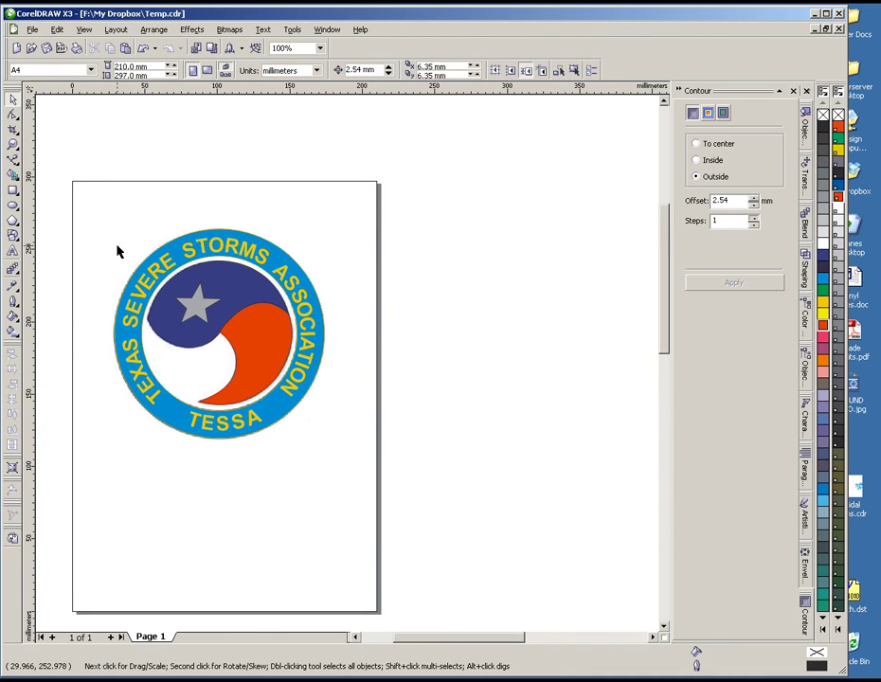
scroll(346, 368, up, 1)
scroll(348, 370, down, 1)
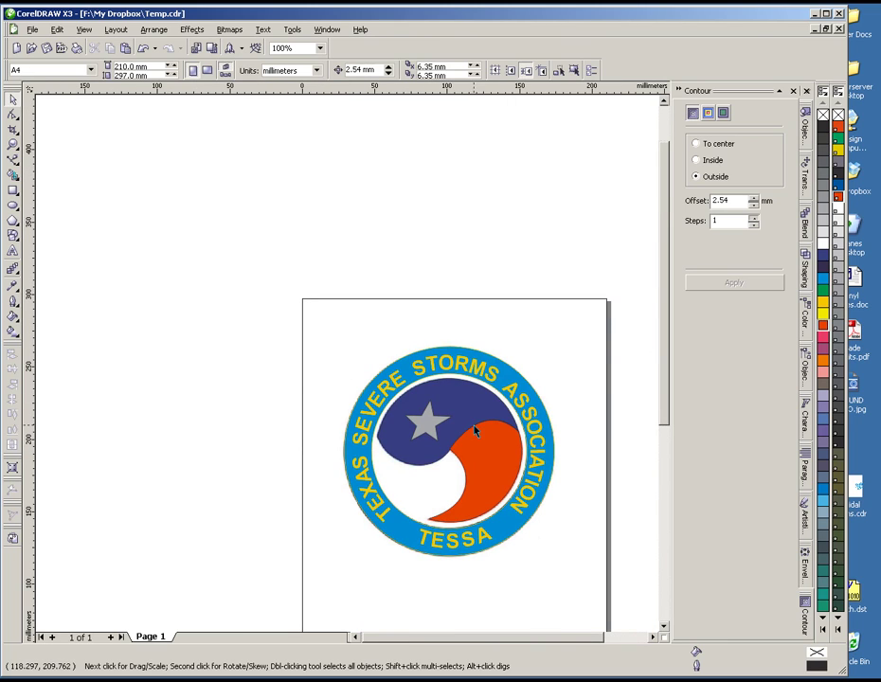
drag(278, 293, 600, 602)
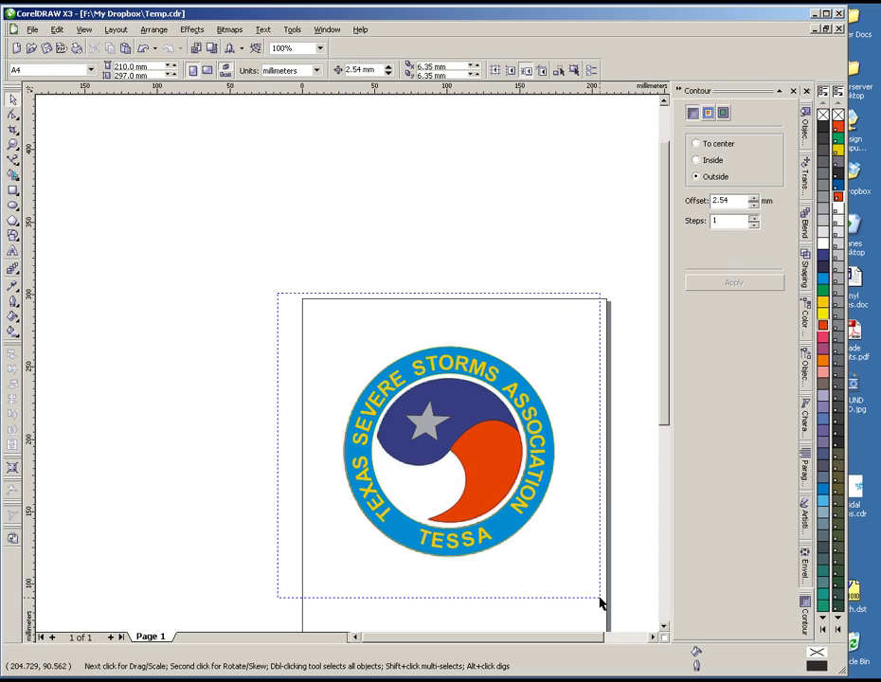
drag(600, 602, 600, 602)
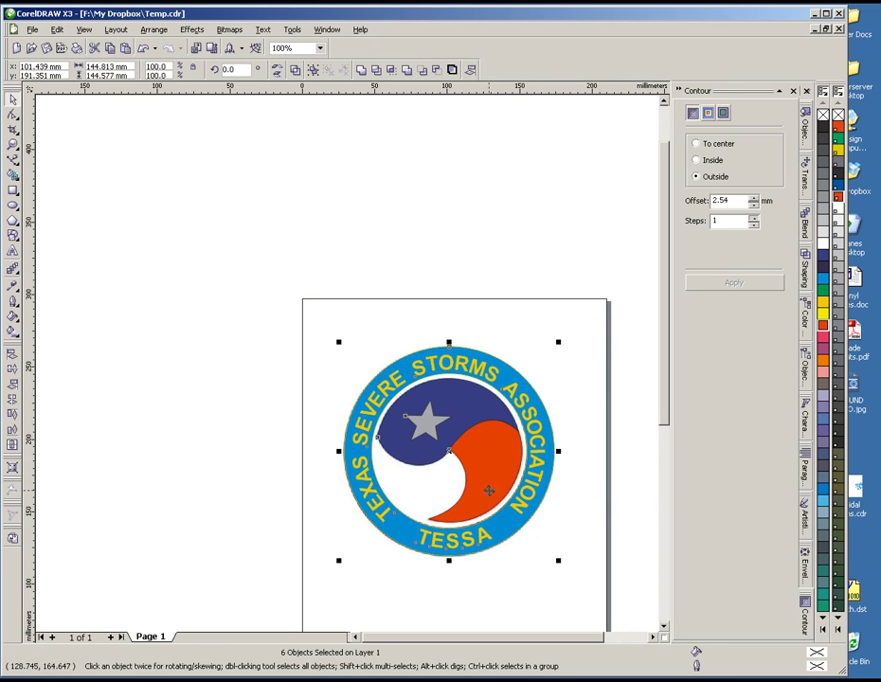
drag(449, 449, 196, 457)
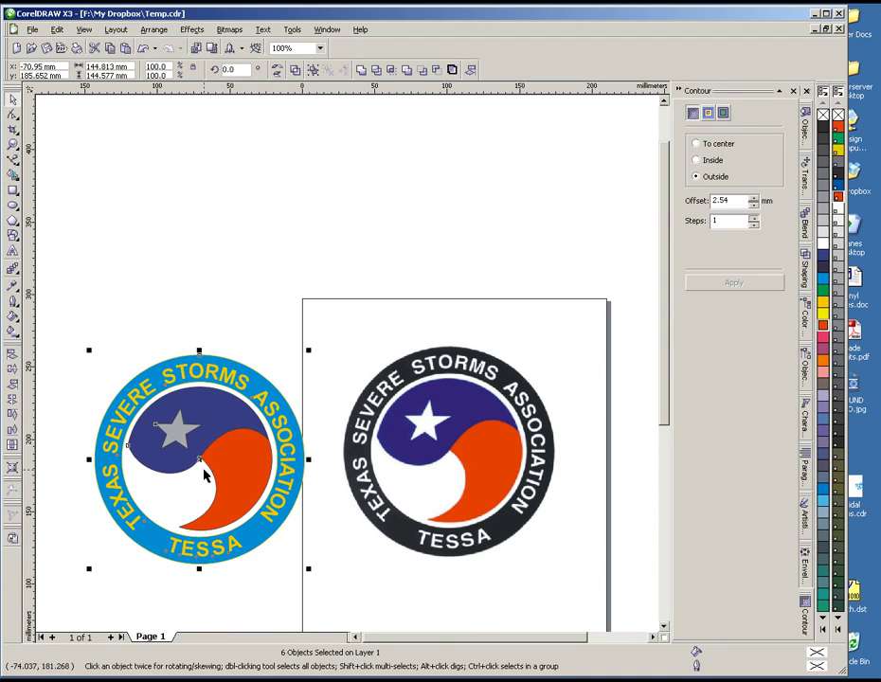
click(303, 559)
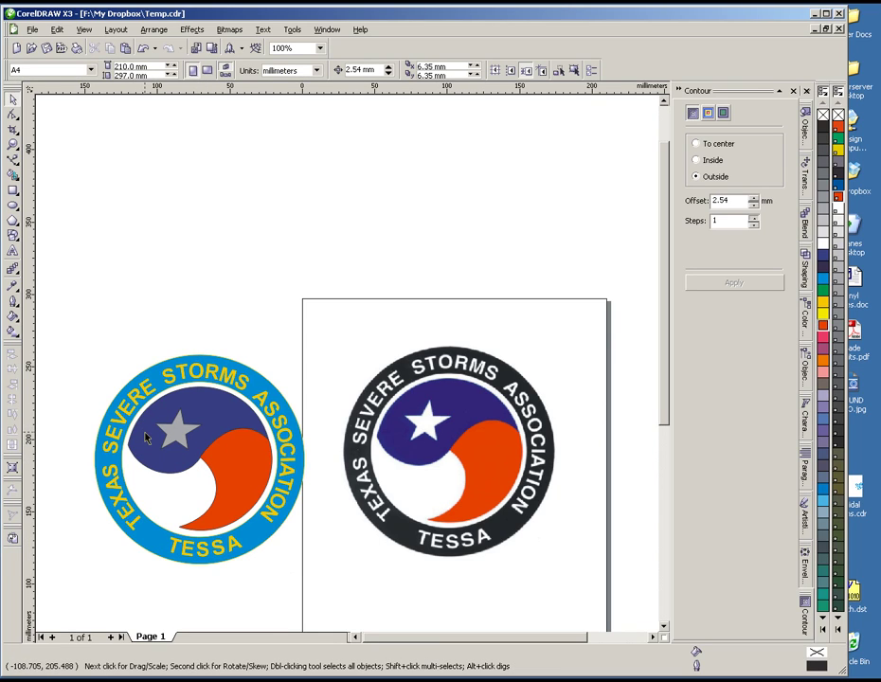
- Check the traced blue swirl and star against the locked bitmap original
click(207, 442)
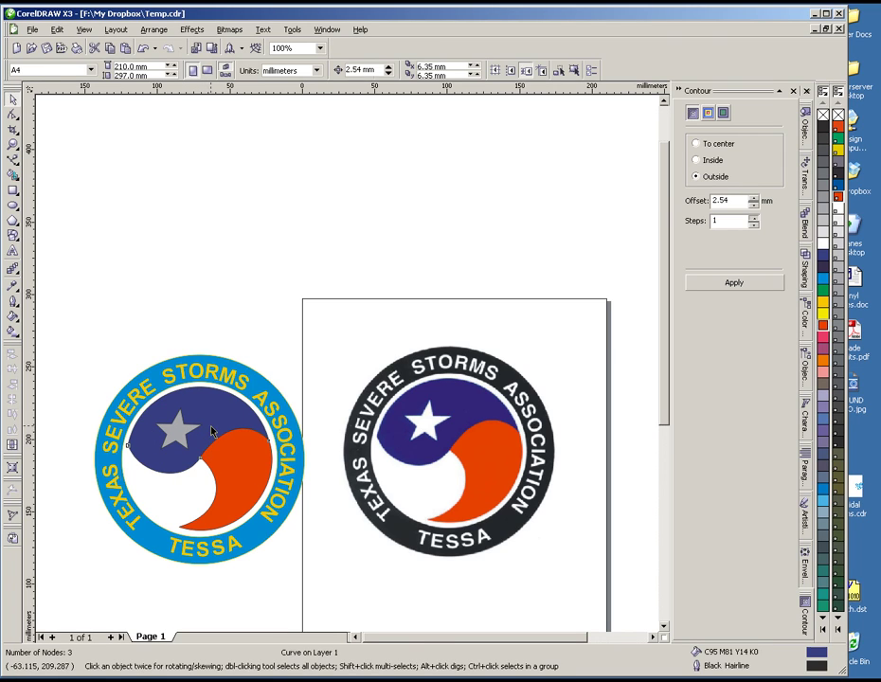
click(176, 431)
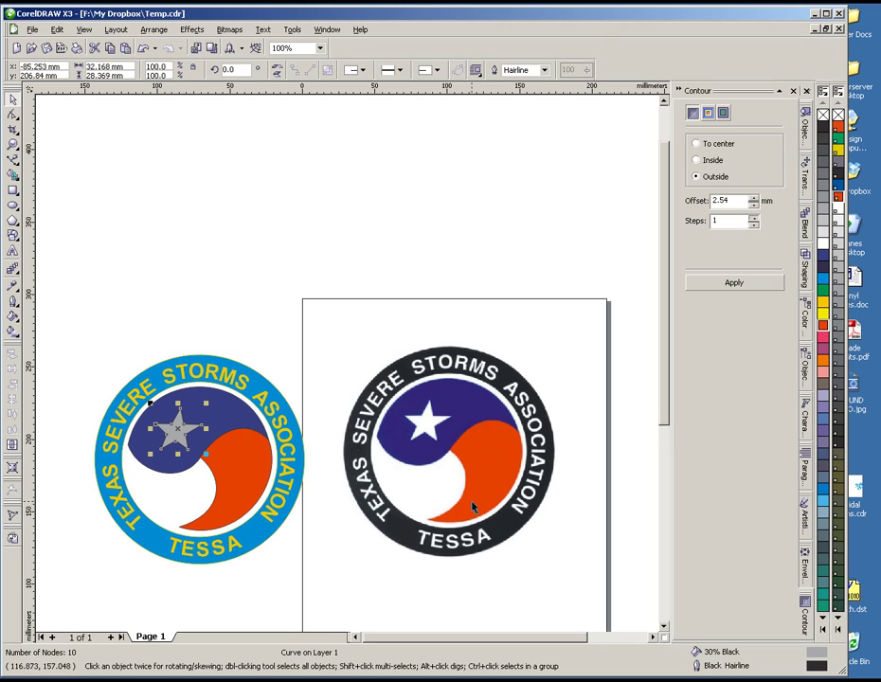
click(339, 571)
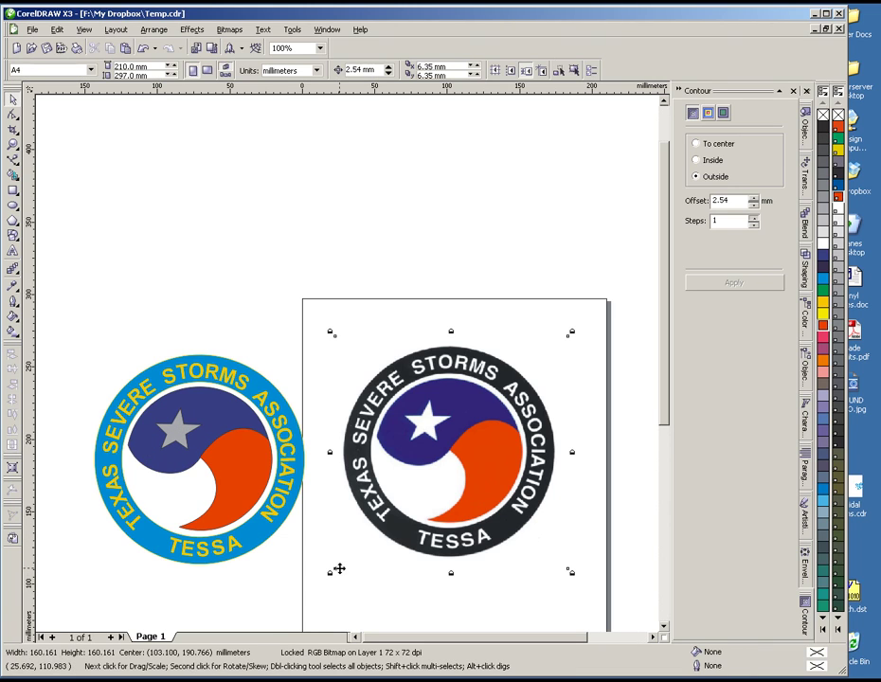
- Fill the traced logo's outer ring with Black and its star with White
click(252, 537)
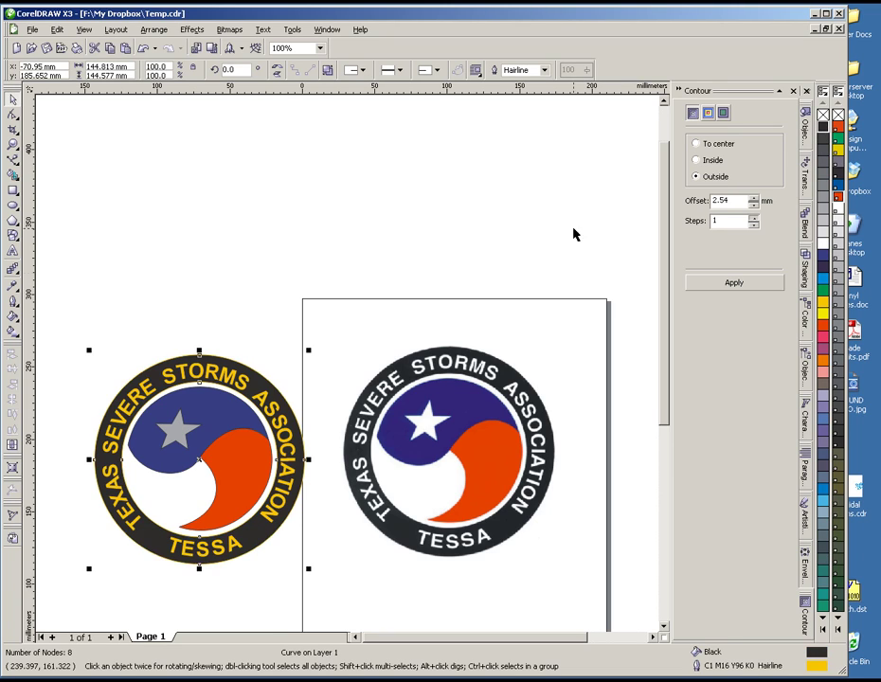
click(176, 431)
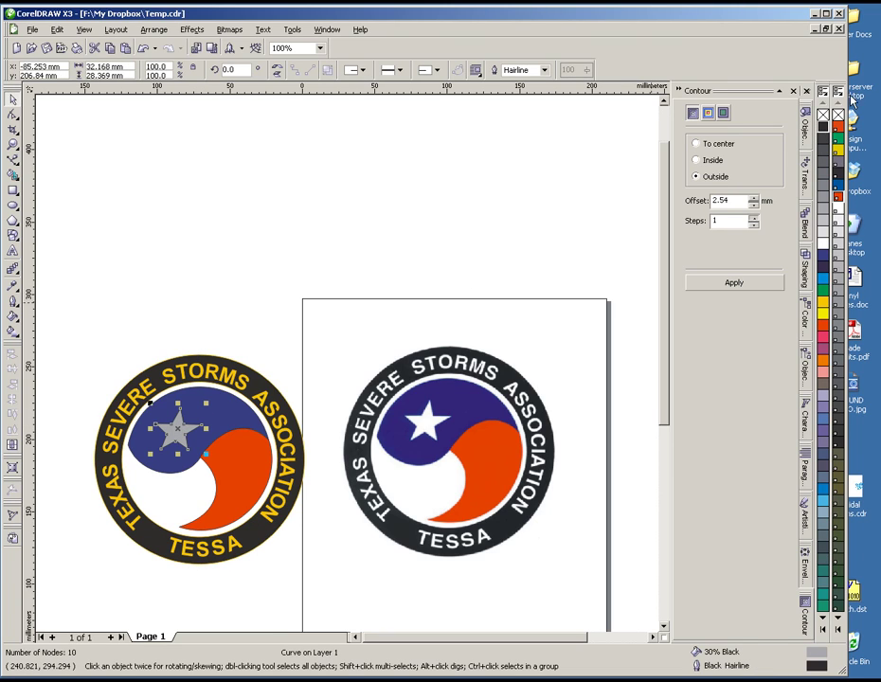
click(822, 244)
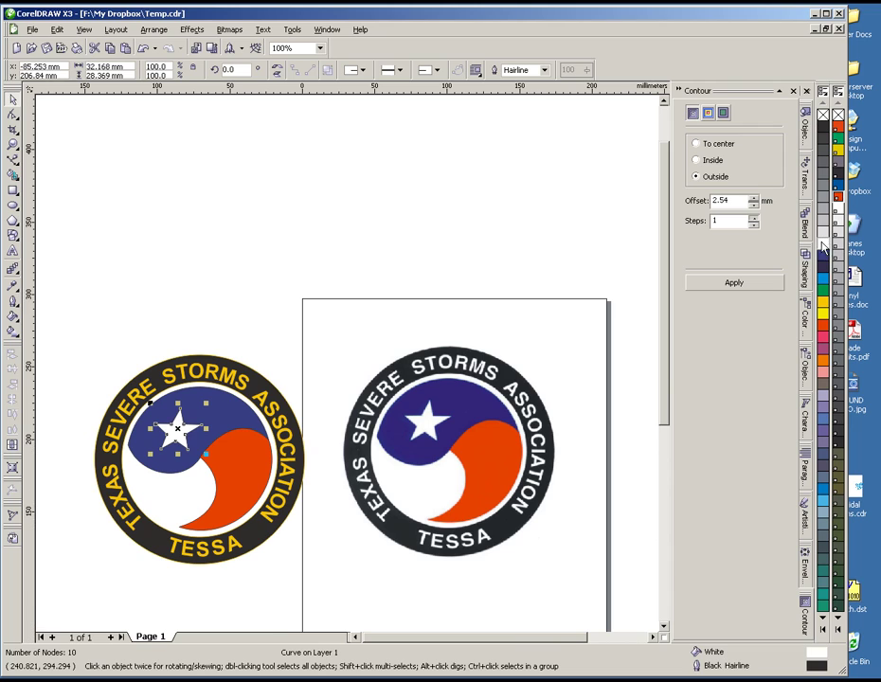
- Recolour the curved TEXAS SEVERE STORMS ASSOCIATION and TESSA texts on the traced logo White, and deselect them
click(232, 372)
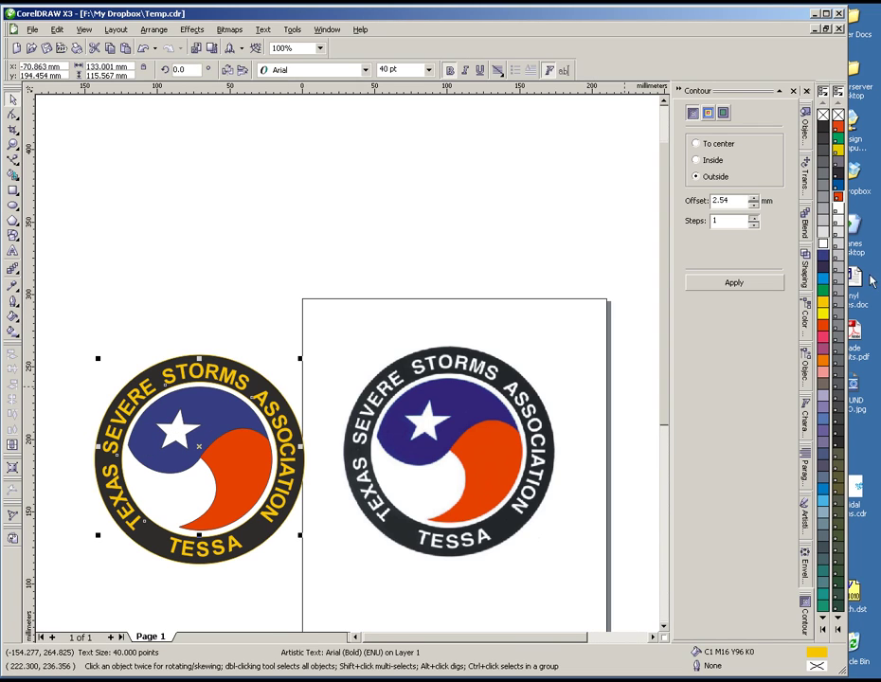
key(ctrl+r)
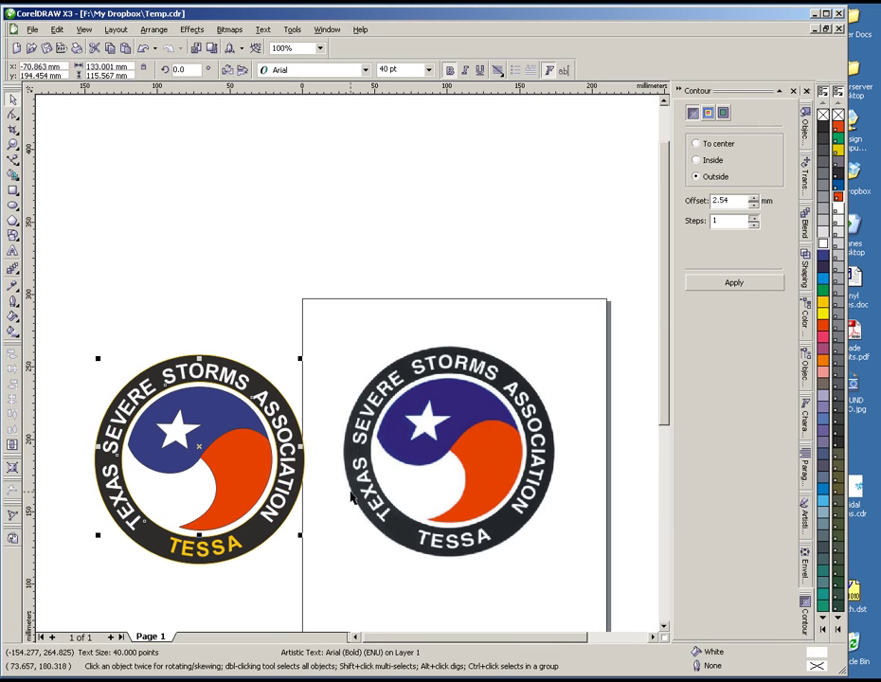
click(236, 548)
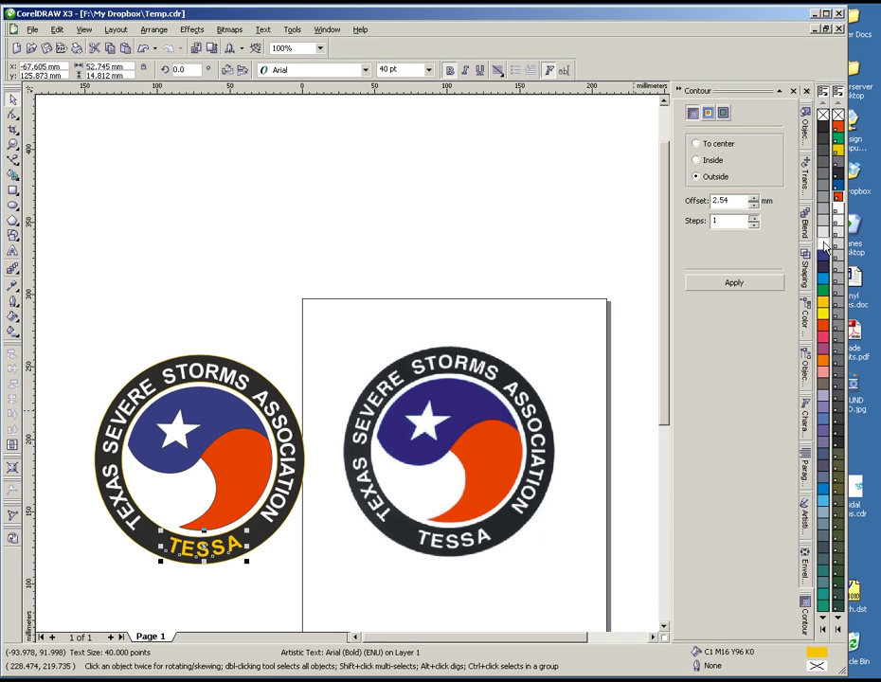
key(ctrl+r)
click(295, 547)
- Remove the yellow hairline outline from the traced logo's black ring
click(254, 537)
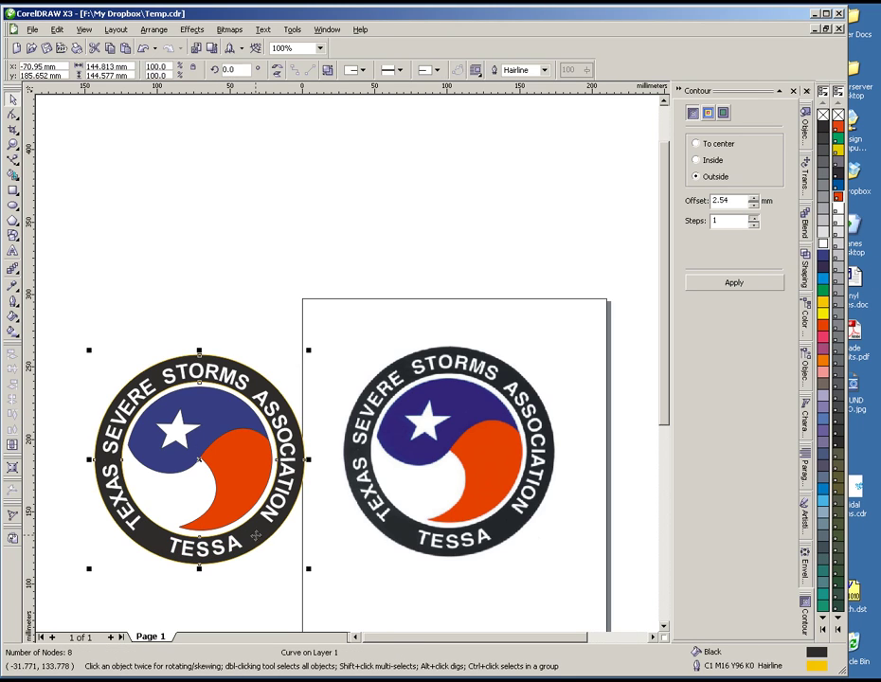
scroll(253, 533, up, 1)
scroll(348, 363, up, 1)
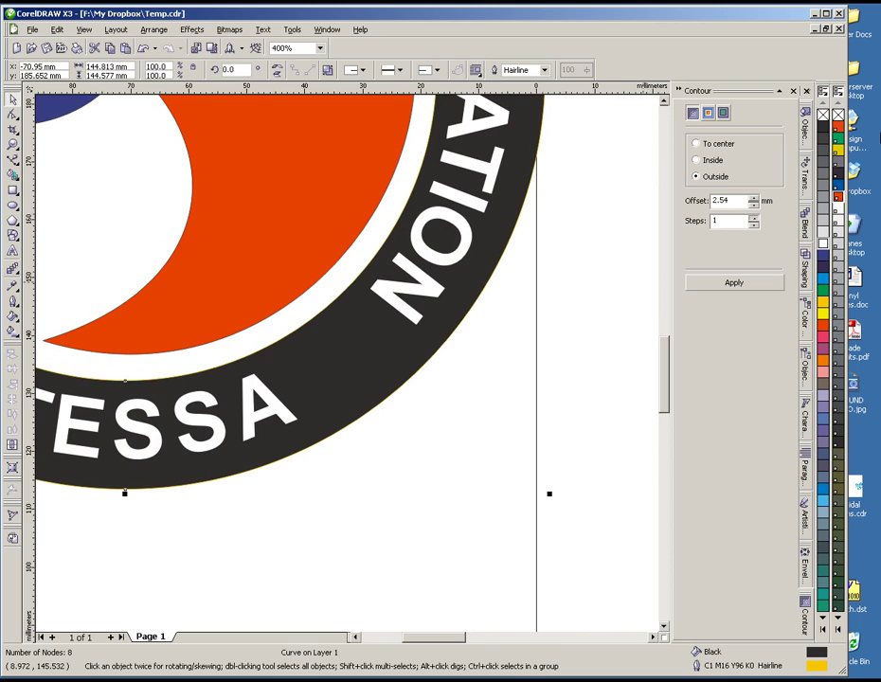
right_click(823, 114)
click(503, 399)
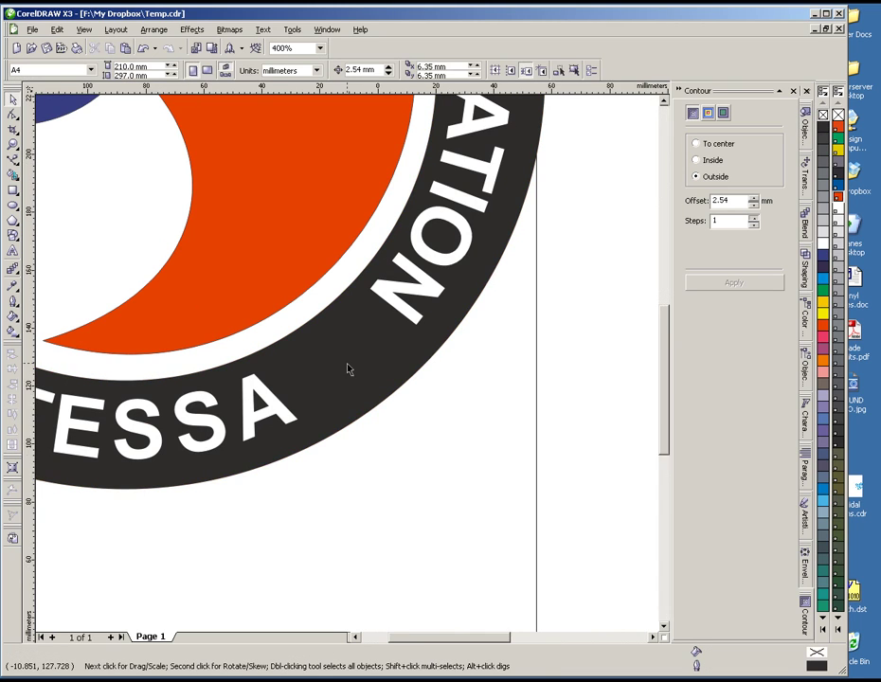
- Compare the lower edge of the blue swirl in the bitmap original and in the vector tracing at high magnification
scroll(348, 369, down, 3)
scroll(347, 369, up, 1)
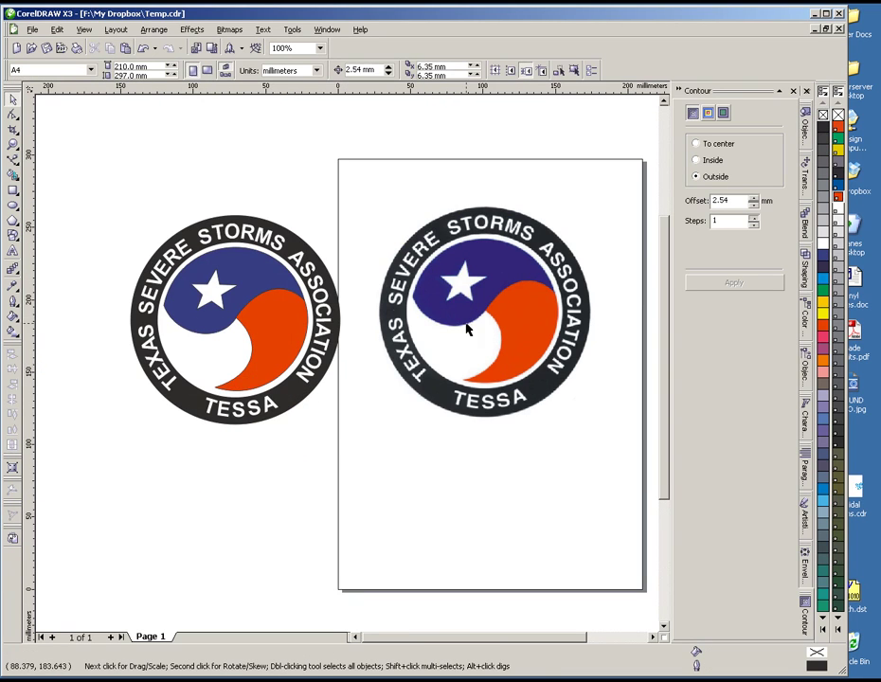
scroll(348, 369, up, 4)
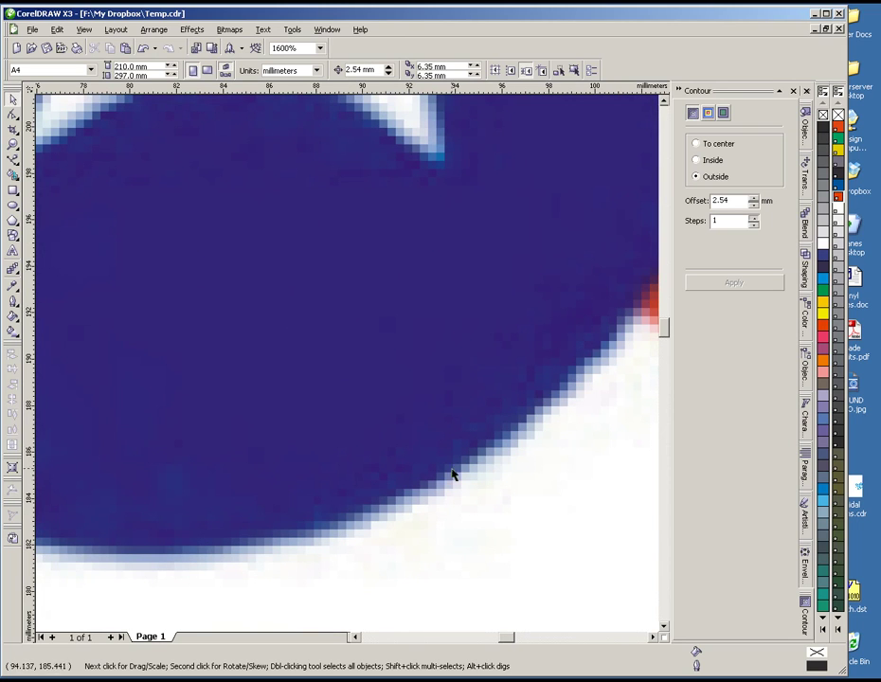
scroll(347, 368, down, 3)
scroll(248, 370, down, 1)
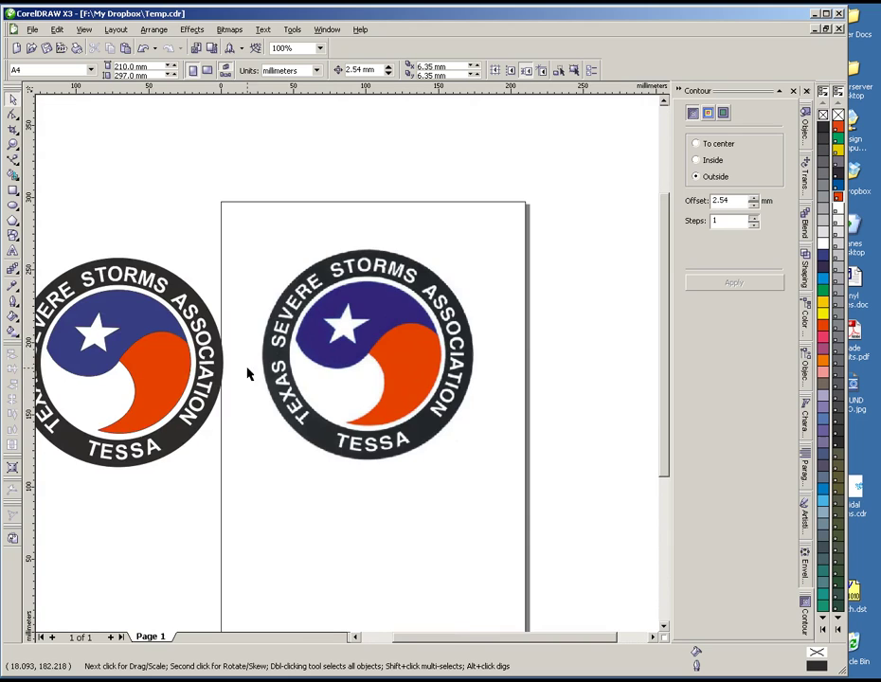
scroll(348, 369, up, 1)
scroll(348, 369, up, 3)
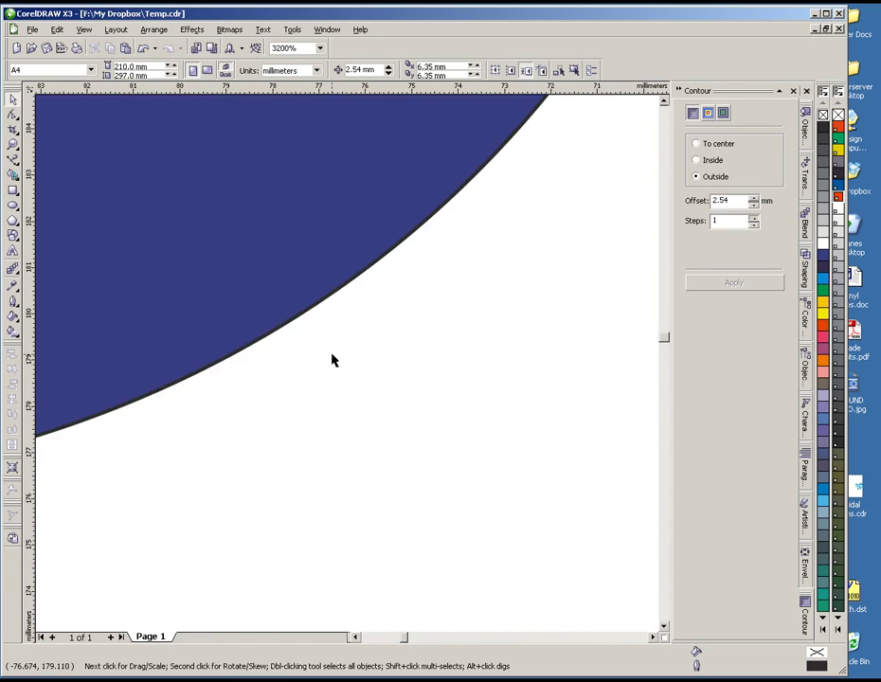
scroll(348, 367, up, 1)
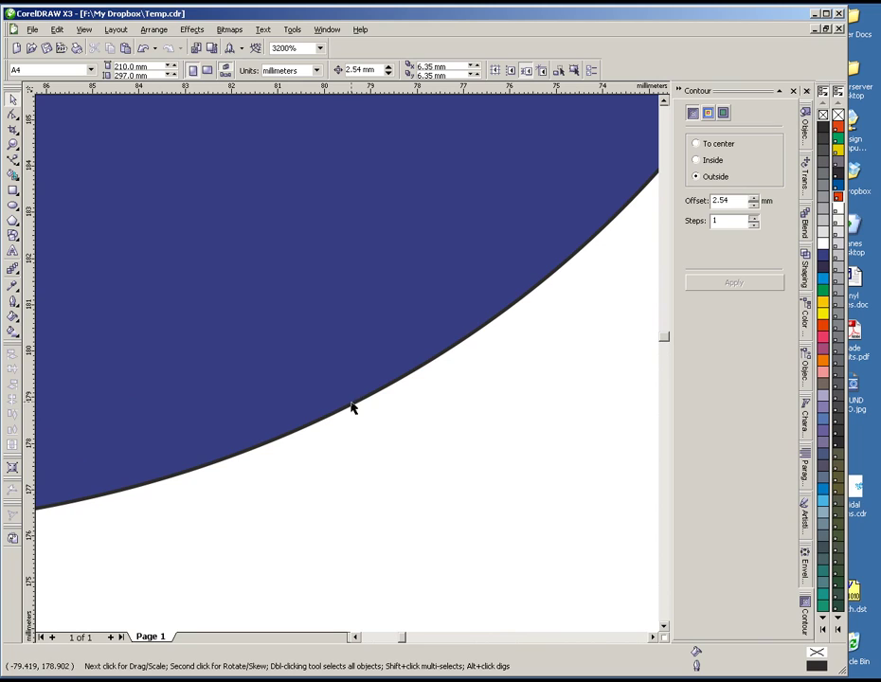
- Remove the black hairline outline from the traced blue swirl
click(341, 376)
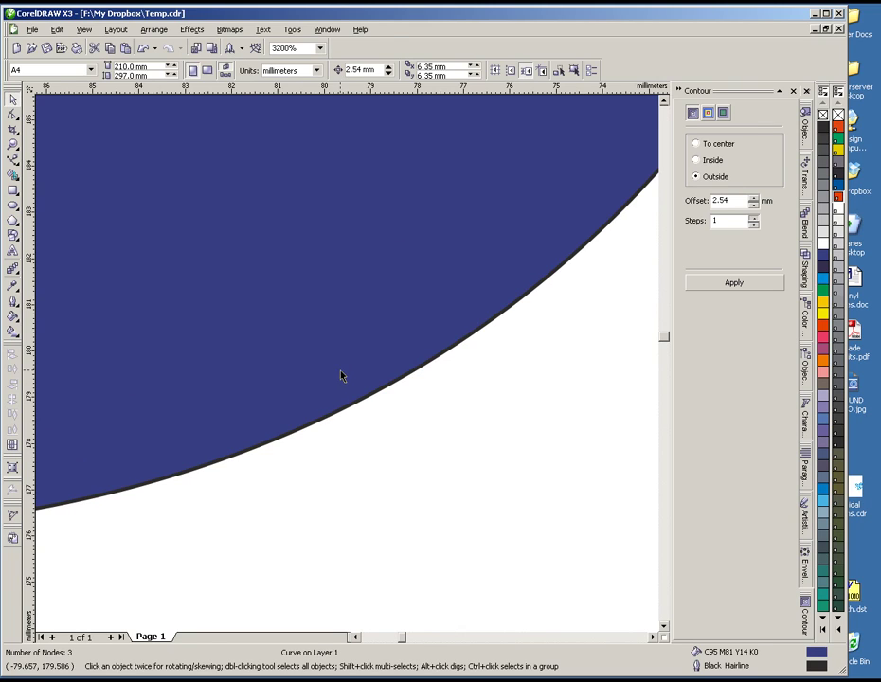
right_click(824, 115)
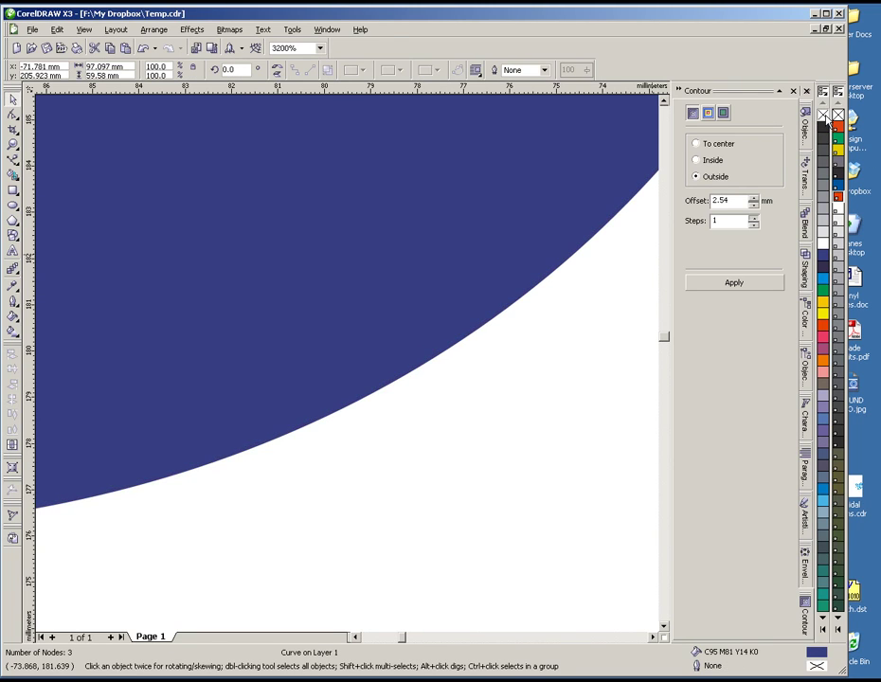
scroll(347, 368, down, 1)
scroll(347, 367, down, 3)
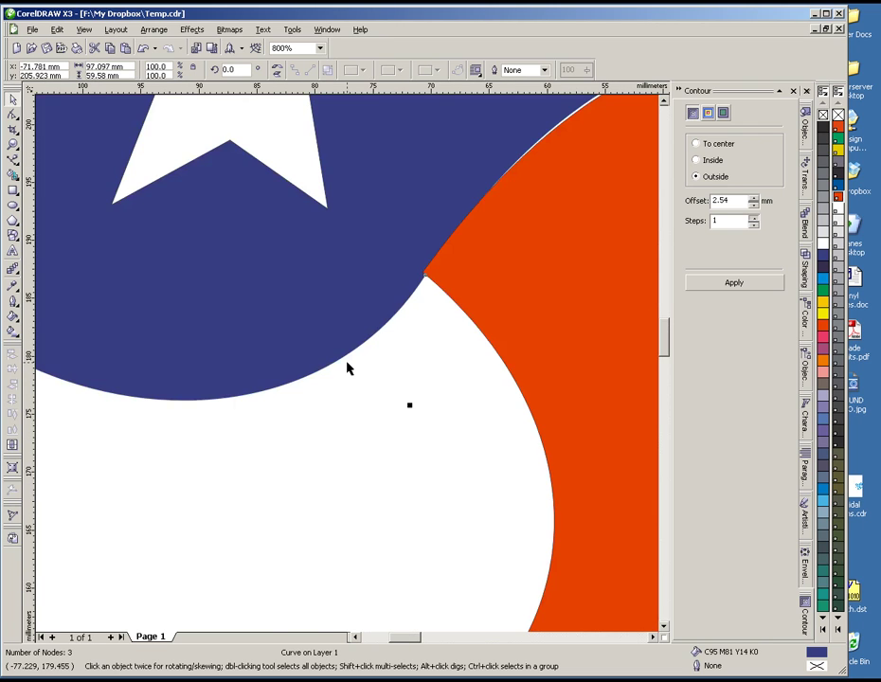
- Move the red swirl's upper node beside the ring slightly upward to close the white gap below the blue swirl, and deselect the shape
scroll(348, 368, down, 1)
scroll(352, 364, up, 1)
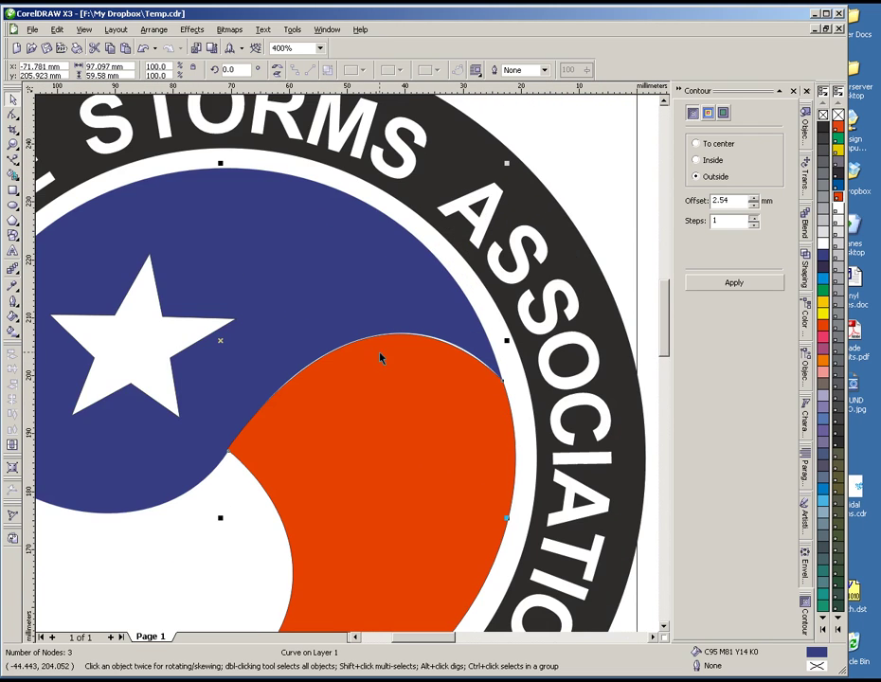
scroll(348, 366, up, 1)
click(386, 371)
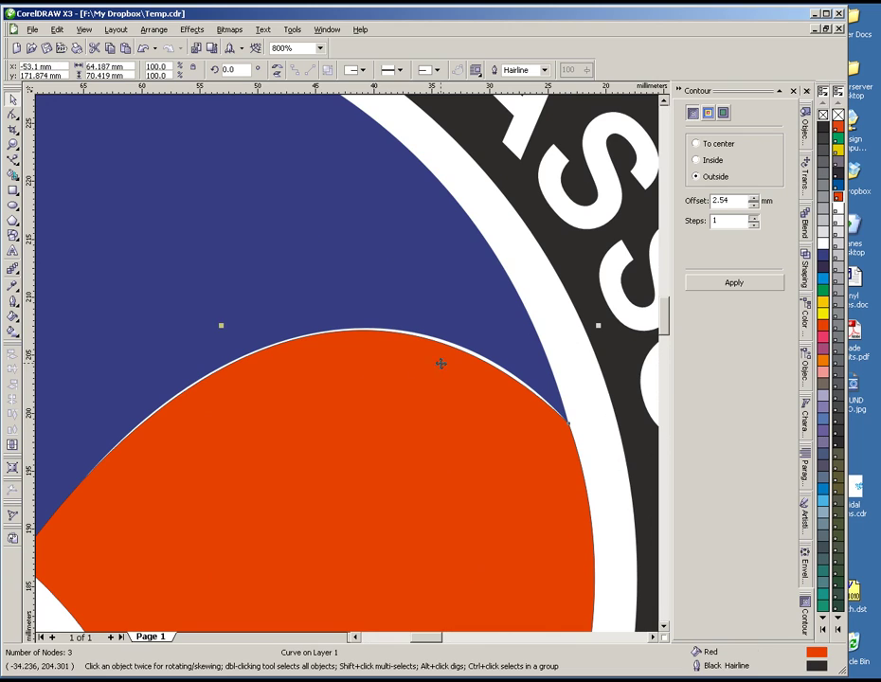
key(F10)
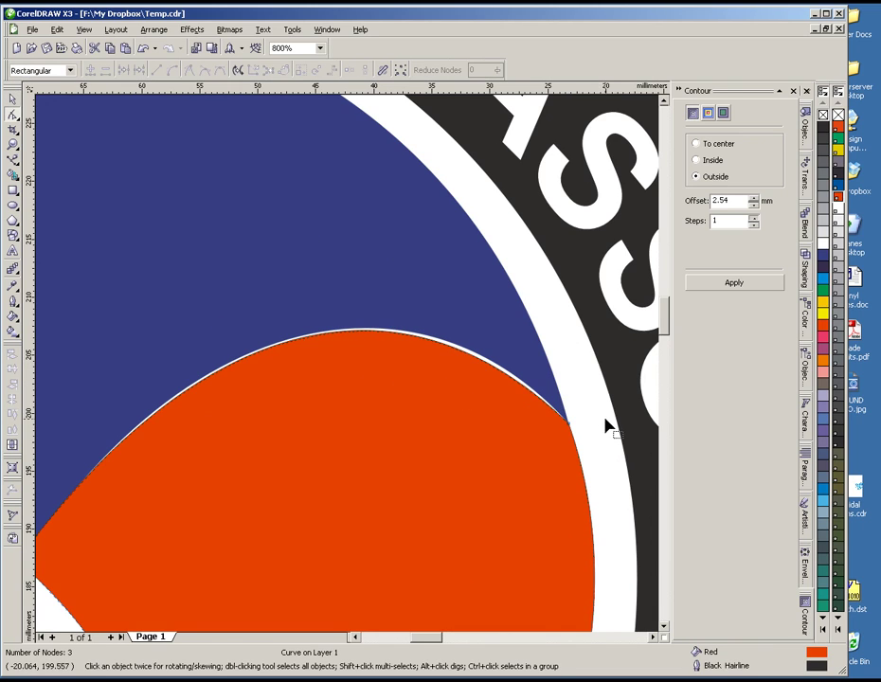
drag(570, 428, 567, 416)
scroll(368, 360, down, 3)
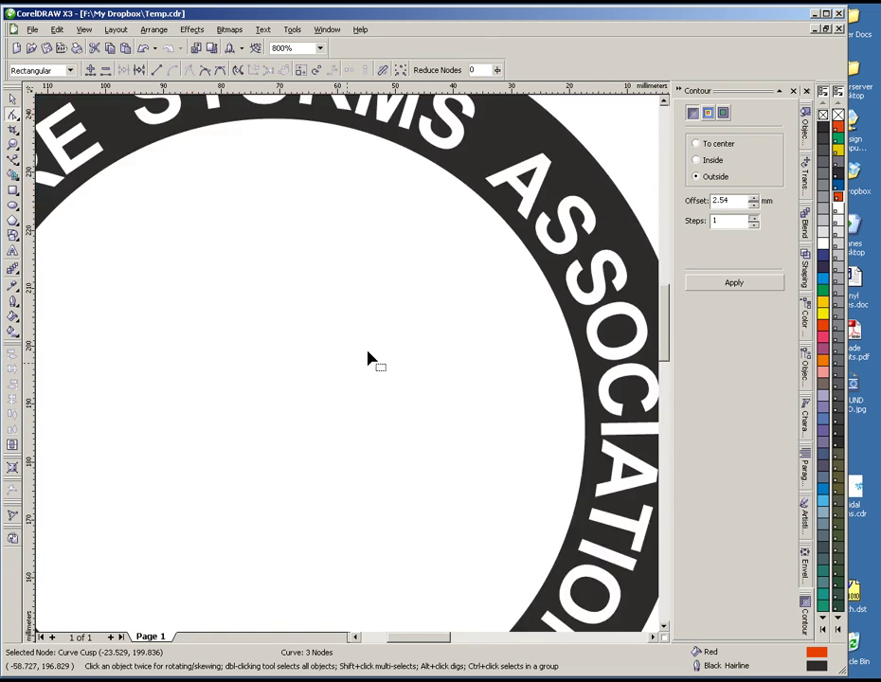
key(space)
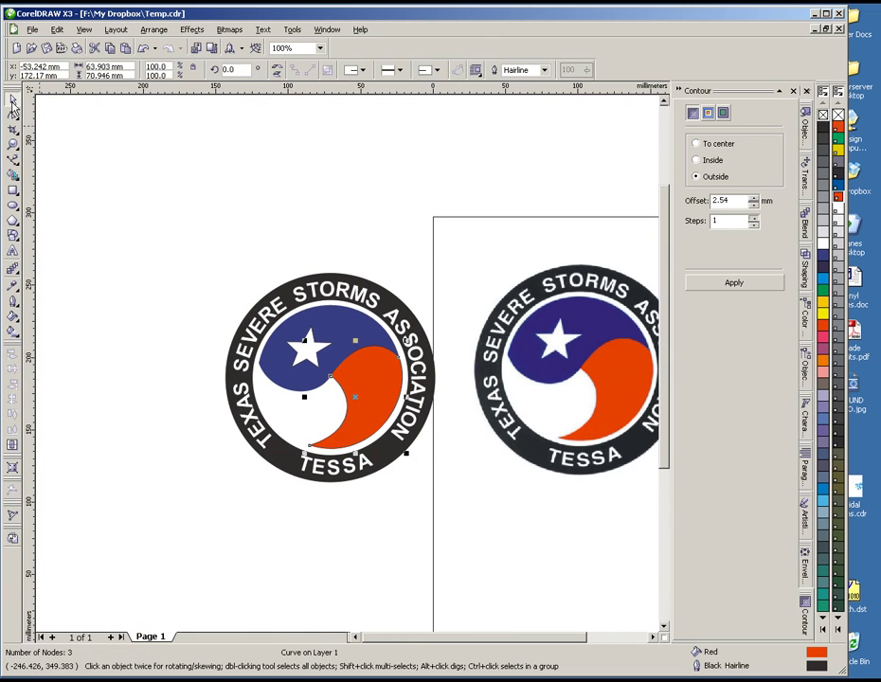
click(200, 294)
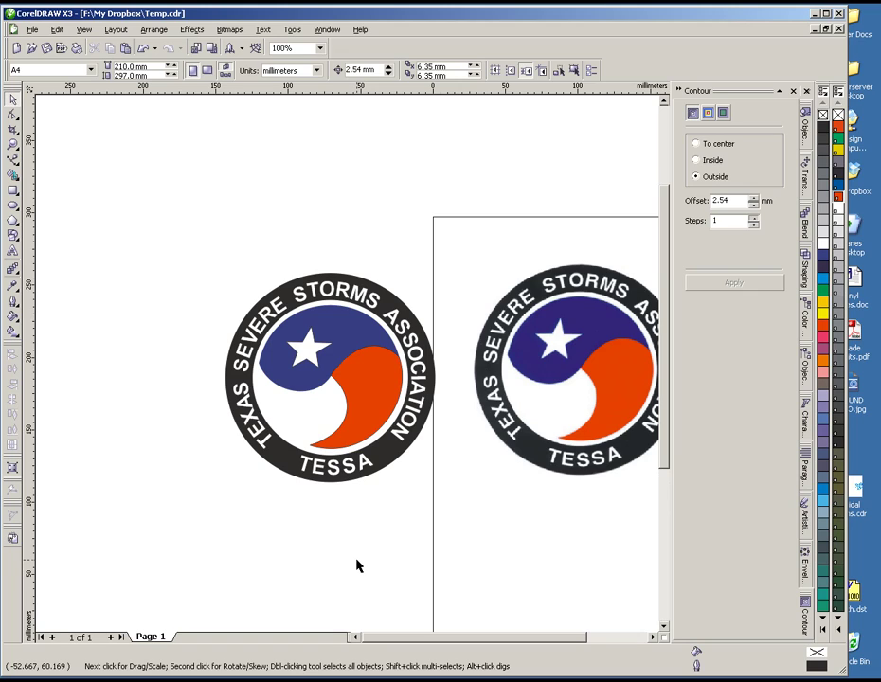